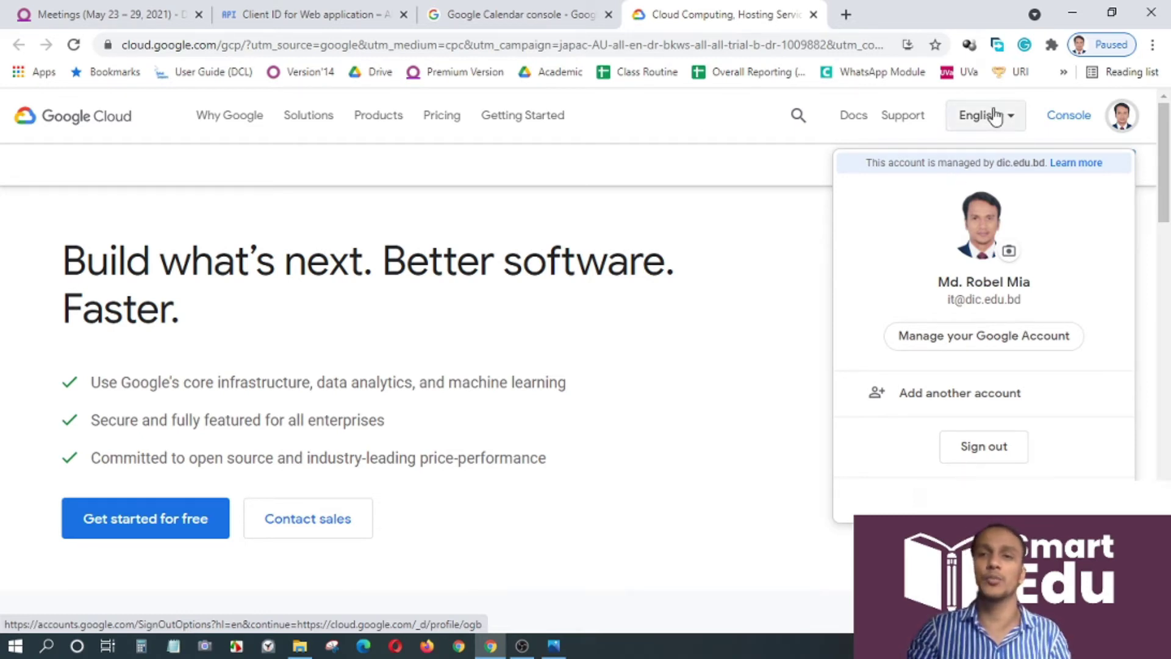
# Close the account details and open the Google Cloud console from the Google Cloud home page
pyautogui.click(691, 150)
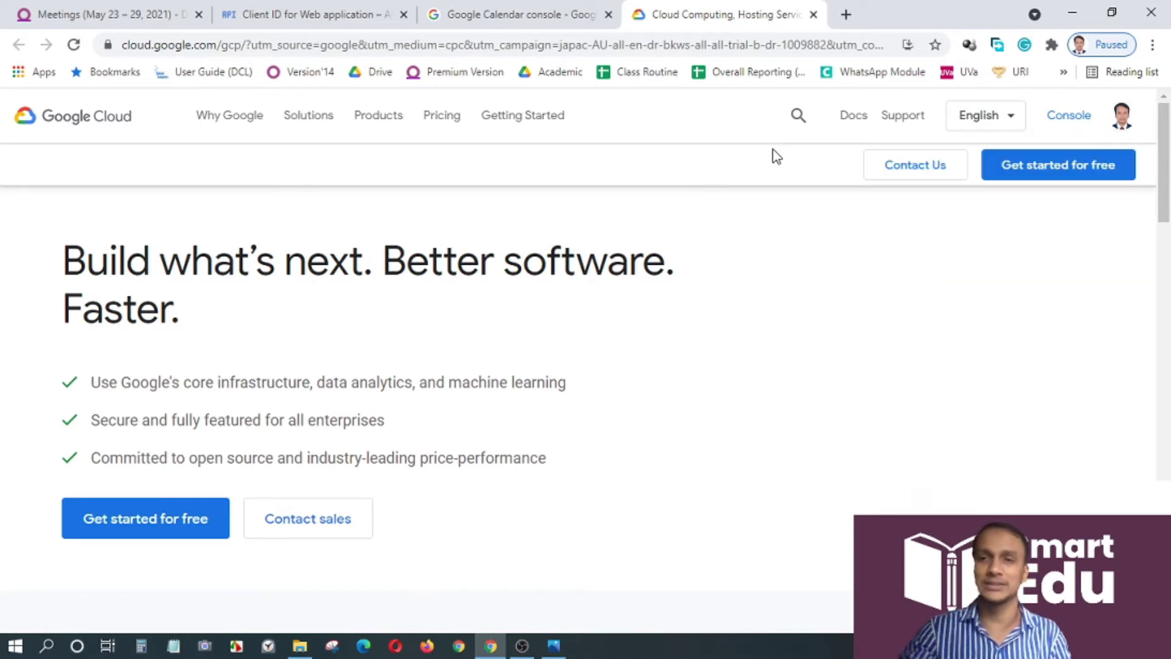
pyautogui.click(1121, 125)
pyautogui.click(668, 123)
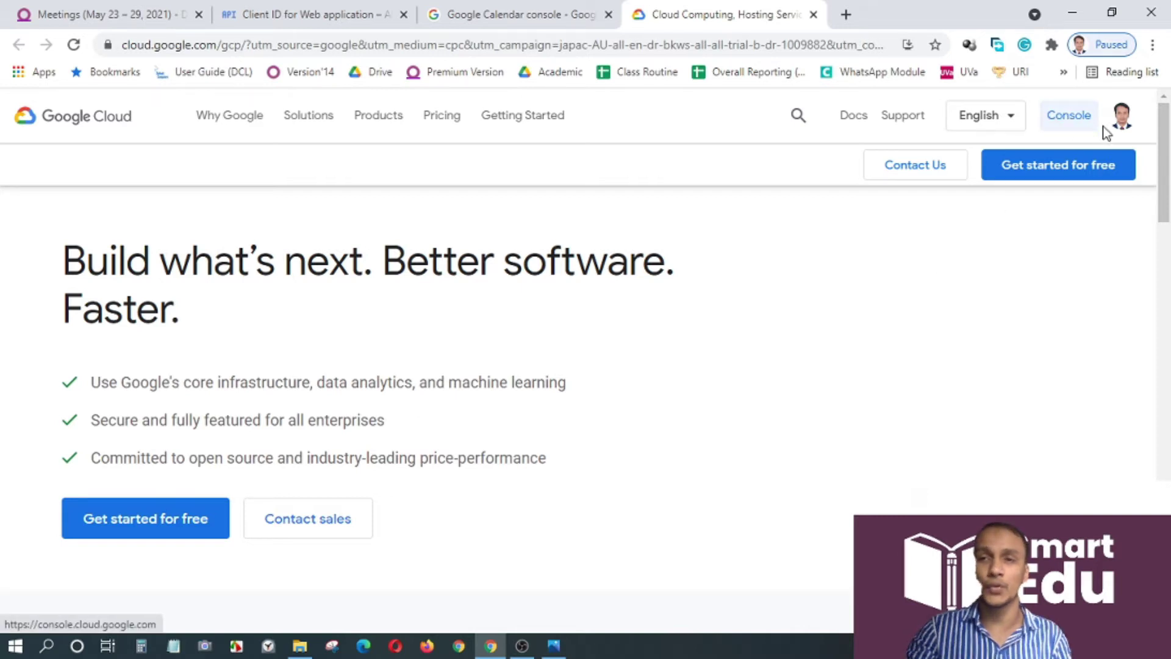
pyautogui.click(1066, 121)
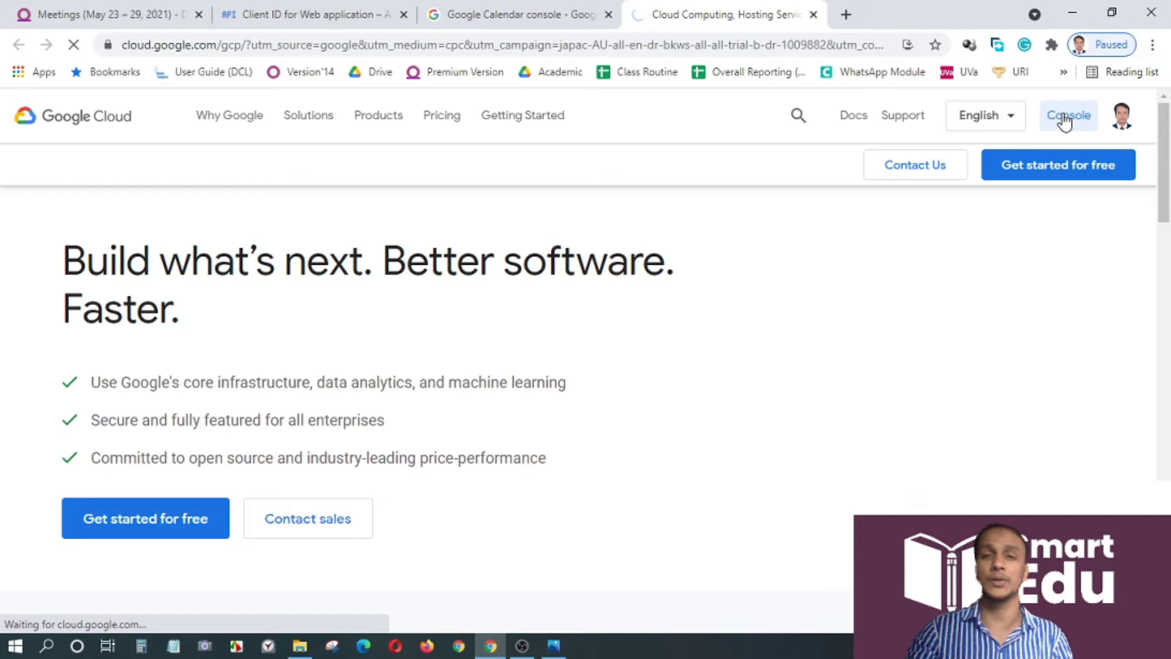
pyautogui.click(1066, 116)
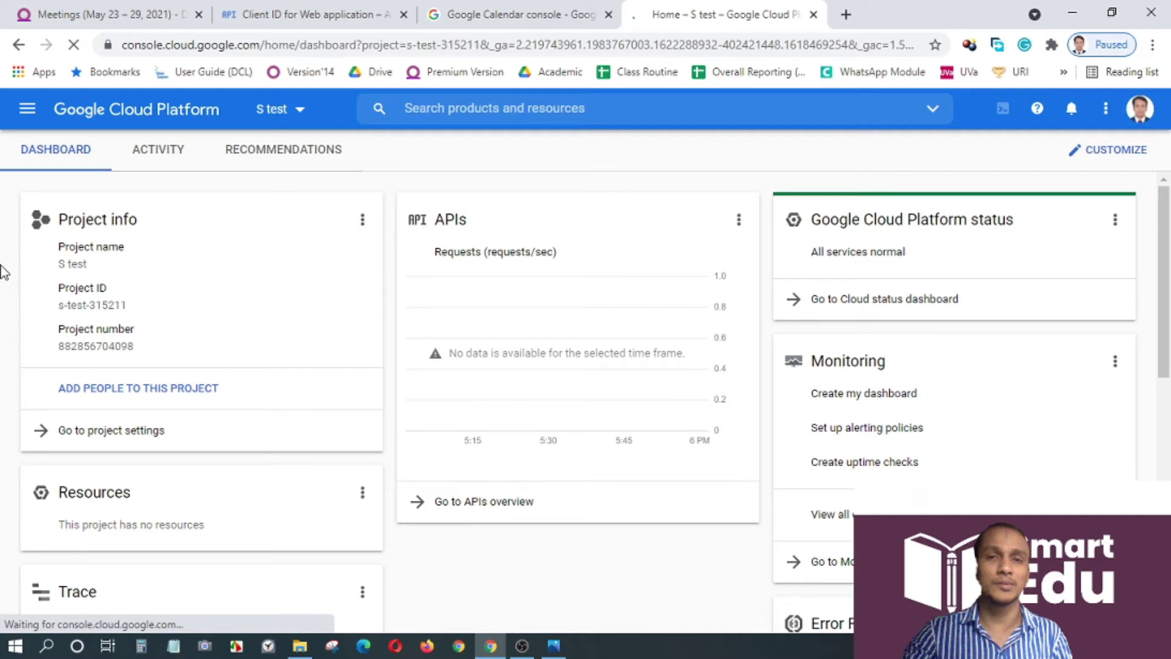
# Create a new project named Smart Test Project under APIs & Services and select it as the current project
pyautogui.moveTo(73, 364)
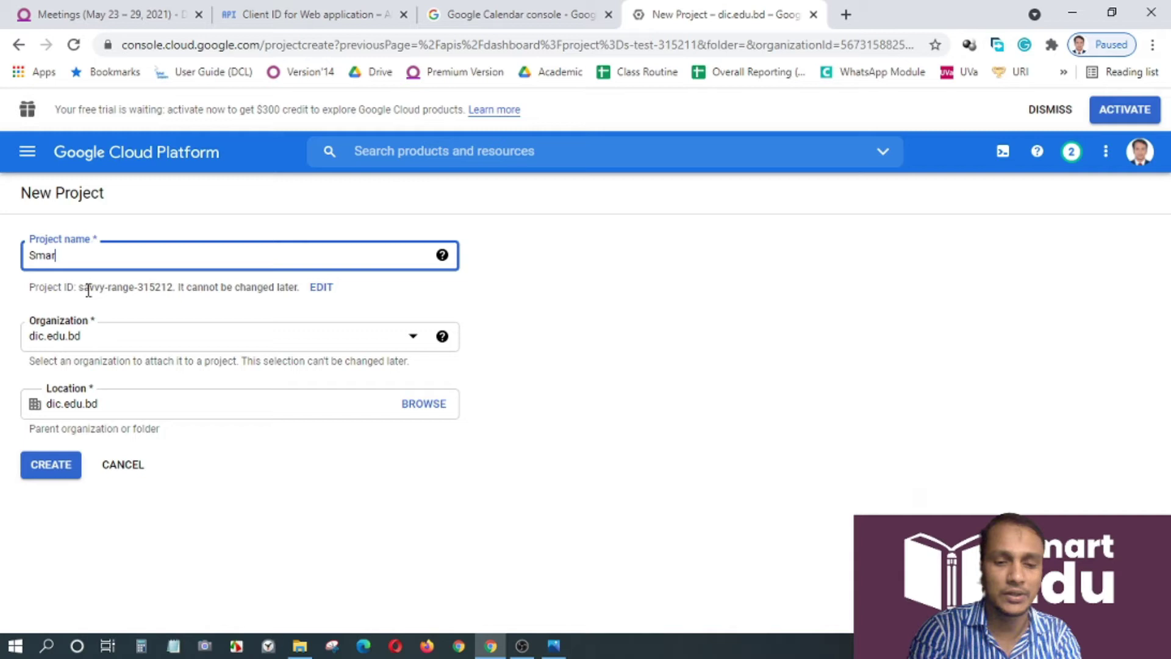
pyautogui.write('t Test Project')
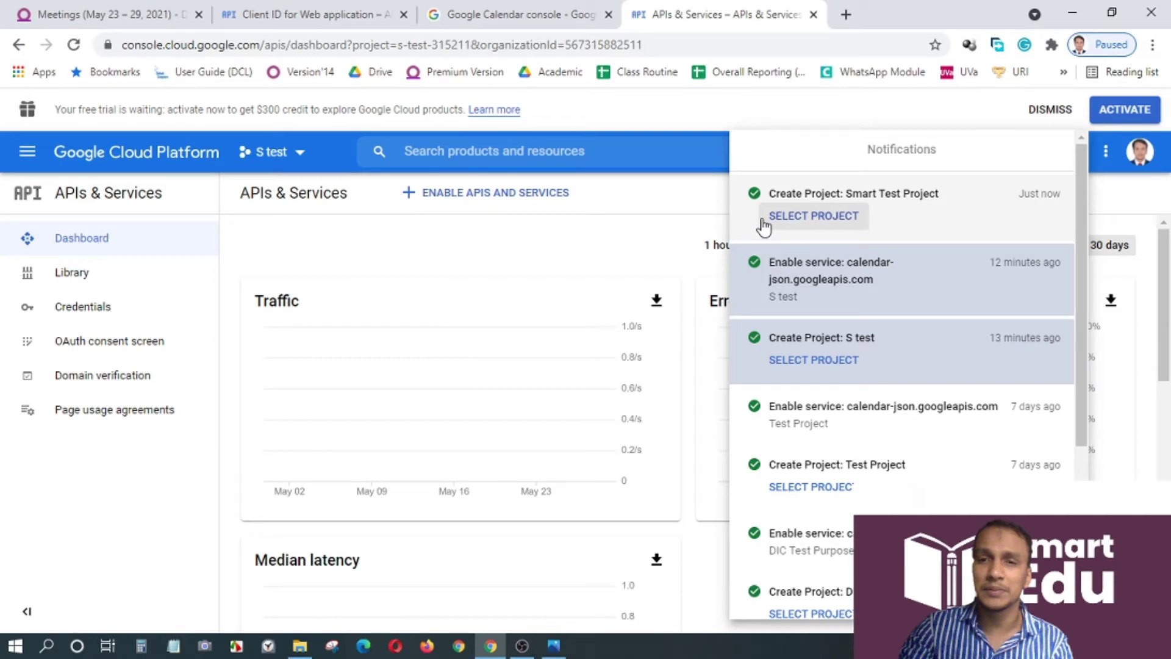
pyautogui.click(763, 221)
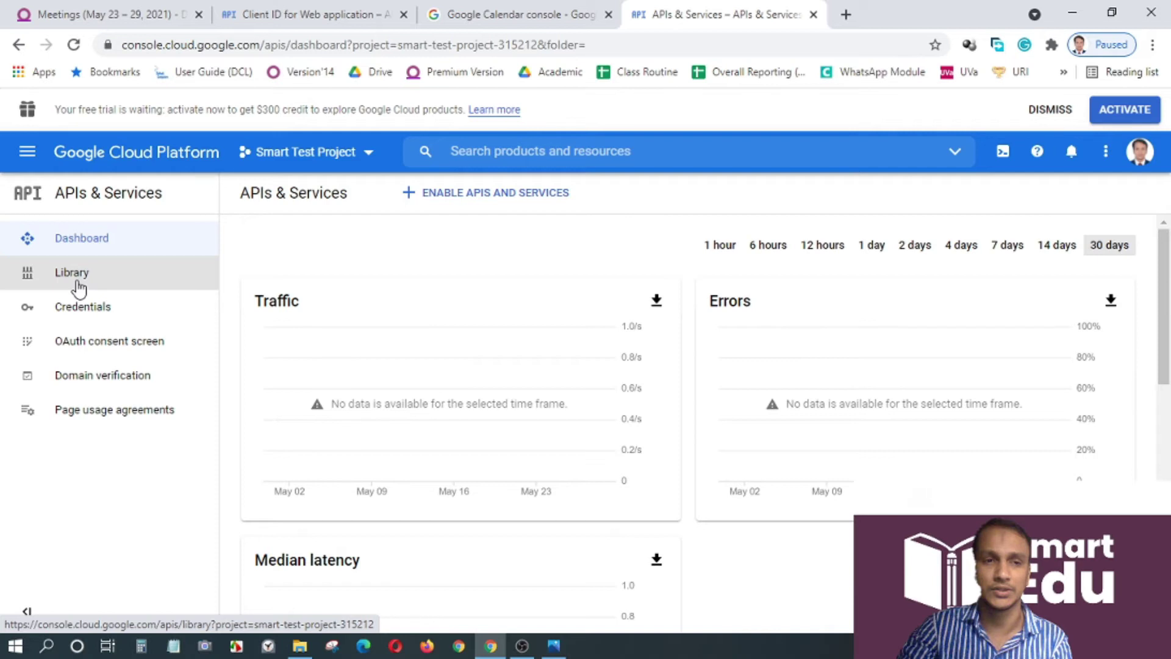
# Find the Google Calendar API in the API Library by searching for "Calen" and enable it for the project
pyautogui.click(77, 283)
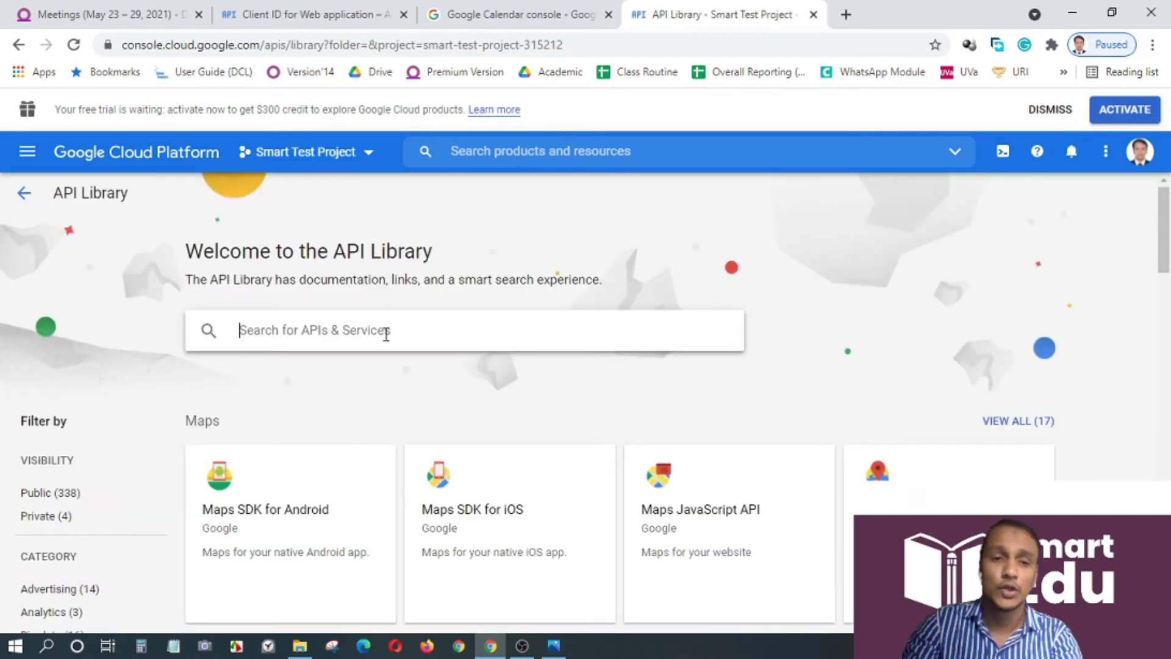
pyautogui.write('Gog')
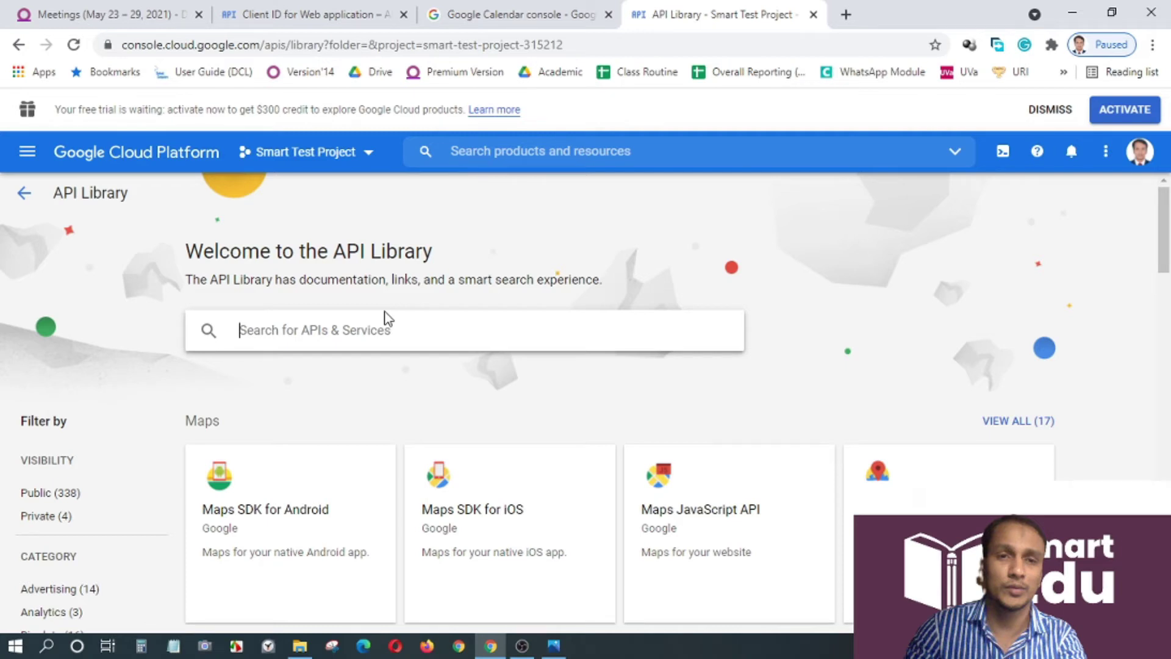
pyautogui.write('Calen')
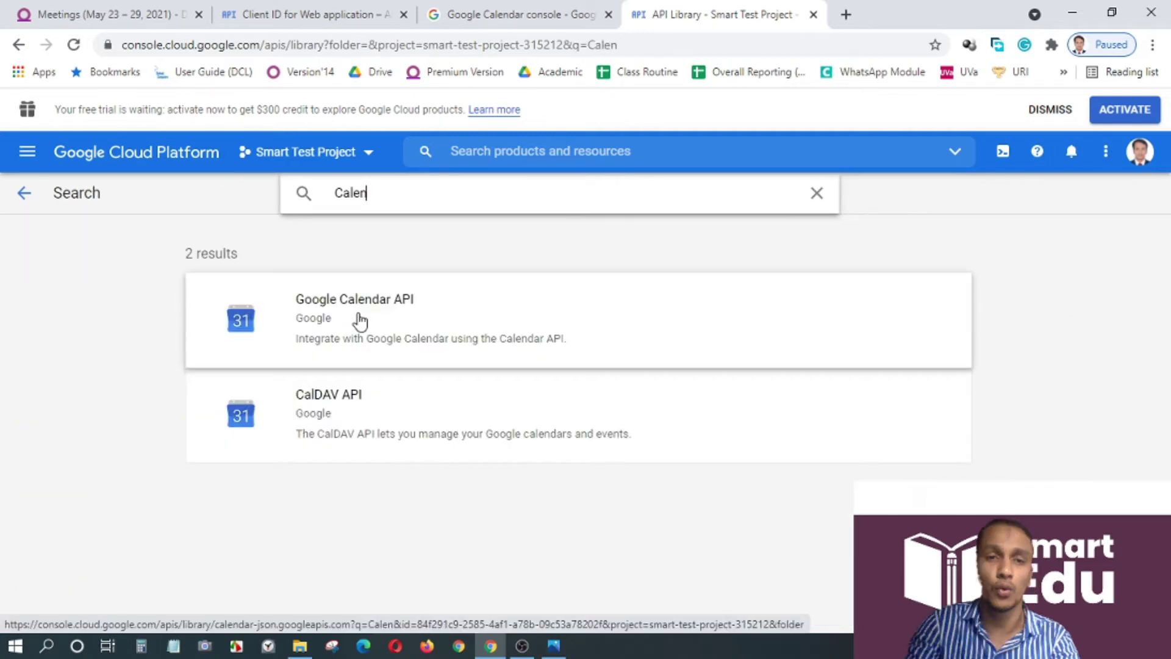
pyautogui.click(360, 319)
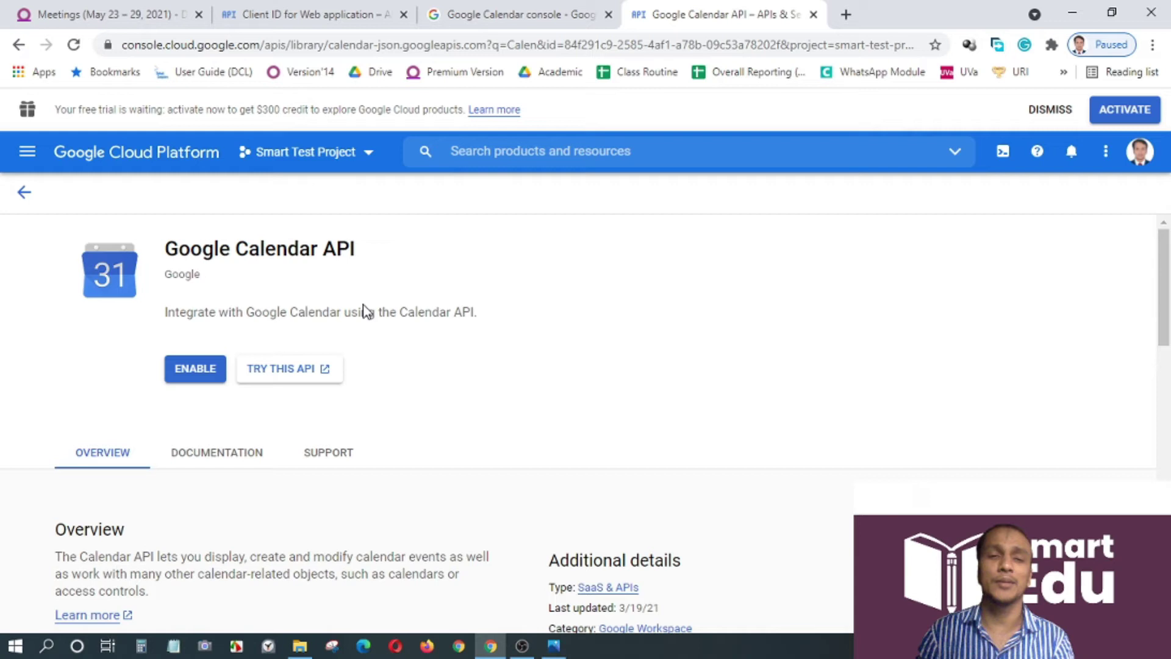
pyautogui.click(192, 371)
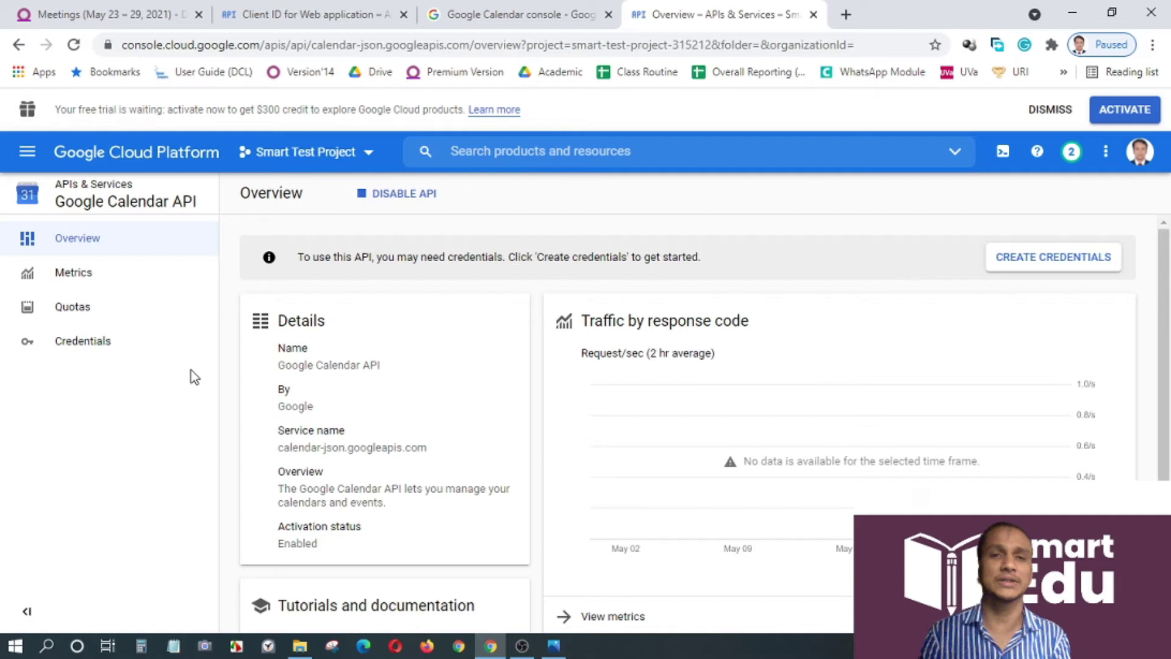
# Start creating credentials for the Google Calendar API and fill in the Credential Type section
pyautogui.click(1052, 259)
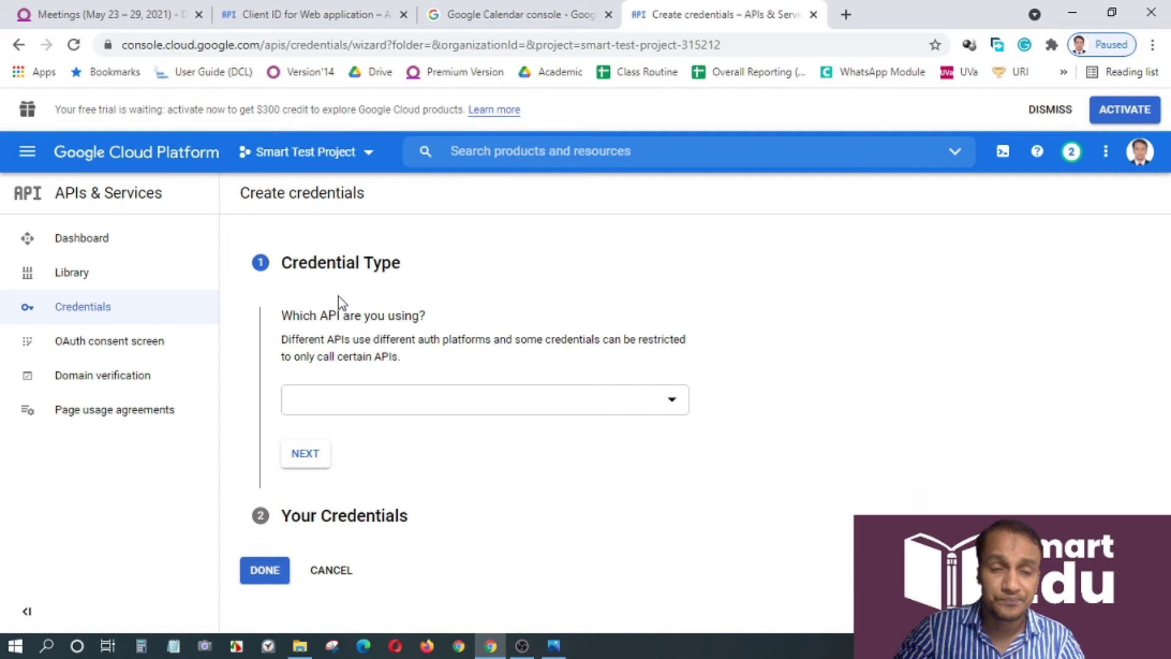
pyautogui.click(391, 400)
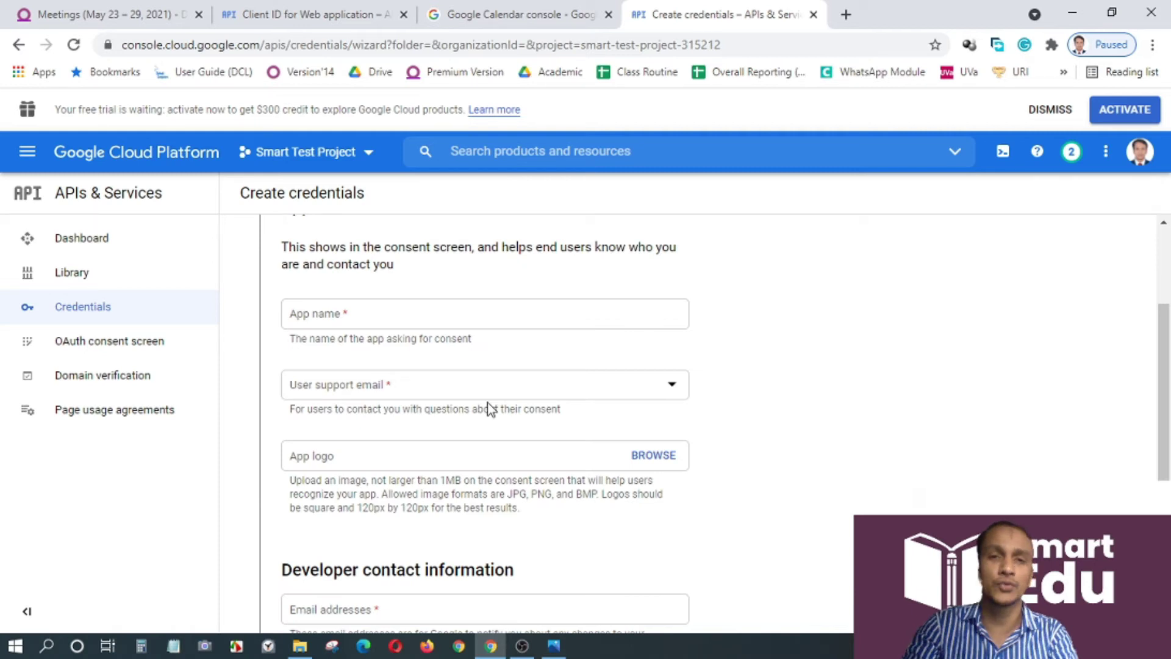
# Name the app Smart_app on the OAuth consent screen and choose the account's own address as the user support email
pyautogui.scroll(2, 377, 400)
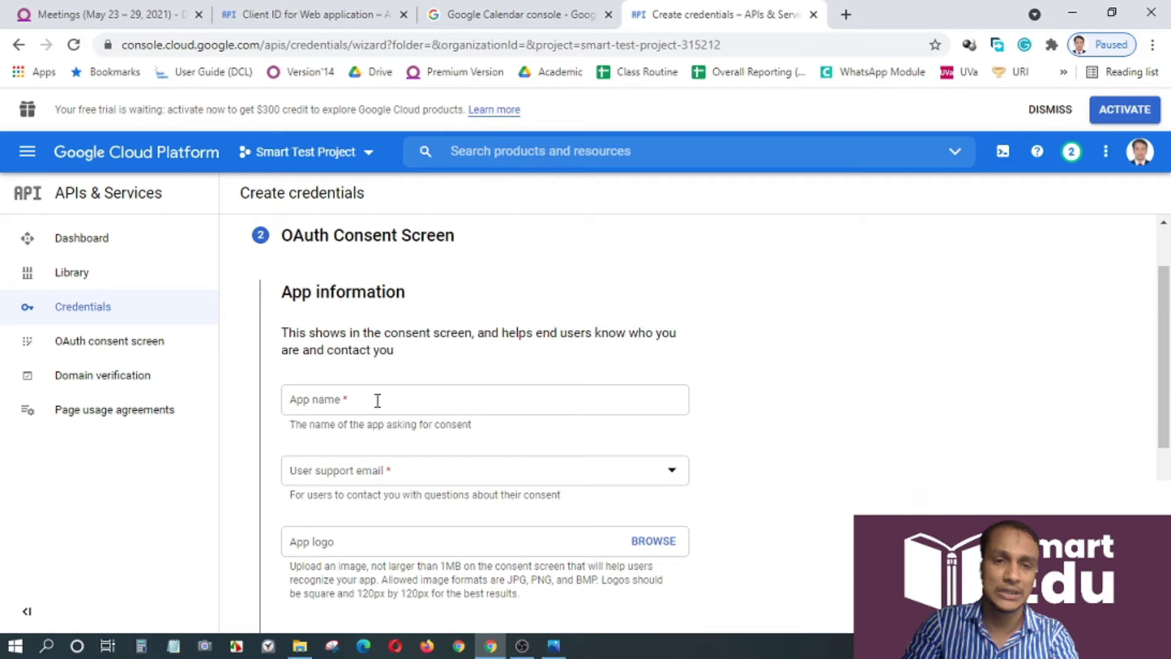
pyautogui.click(375, 399)
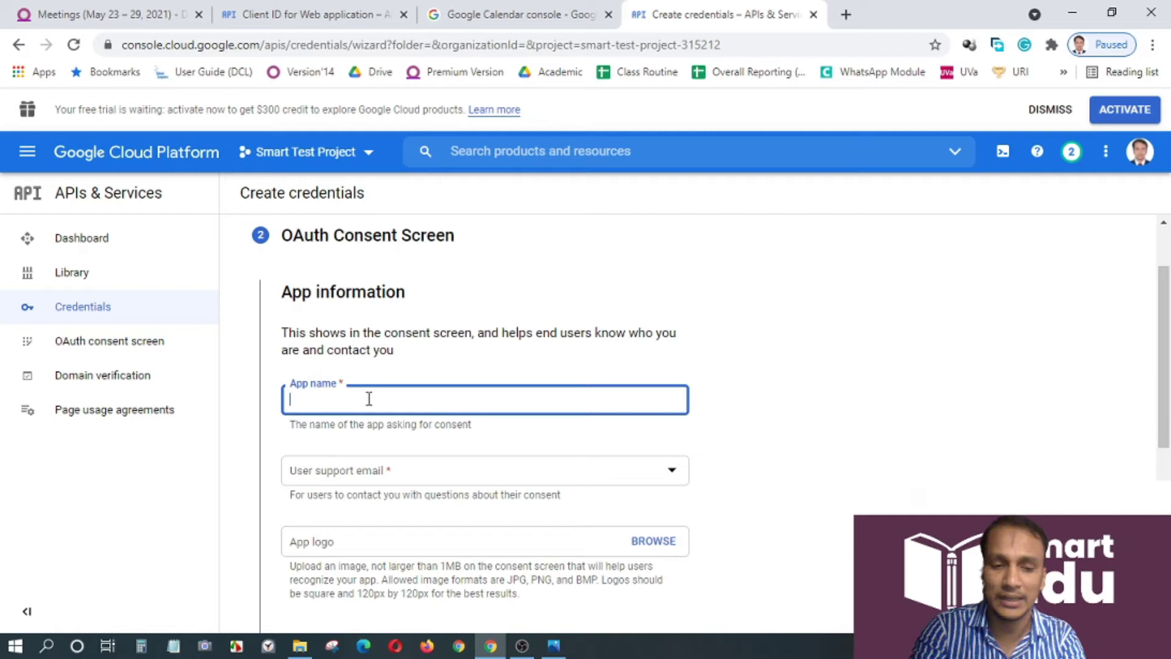
pyautogui.write('Smart_app')
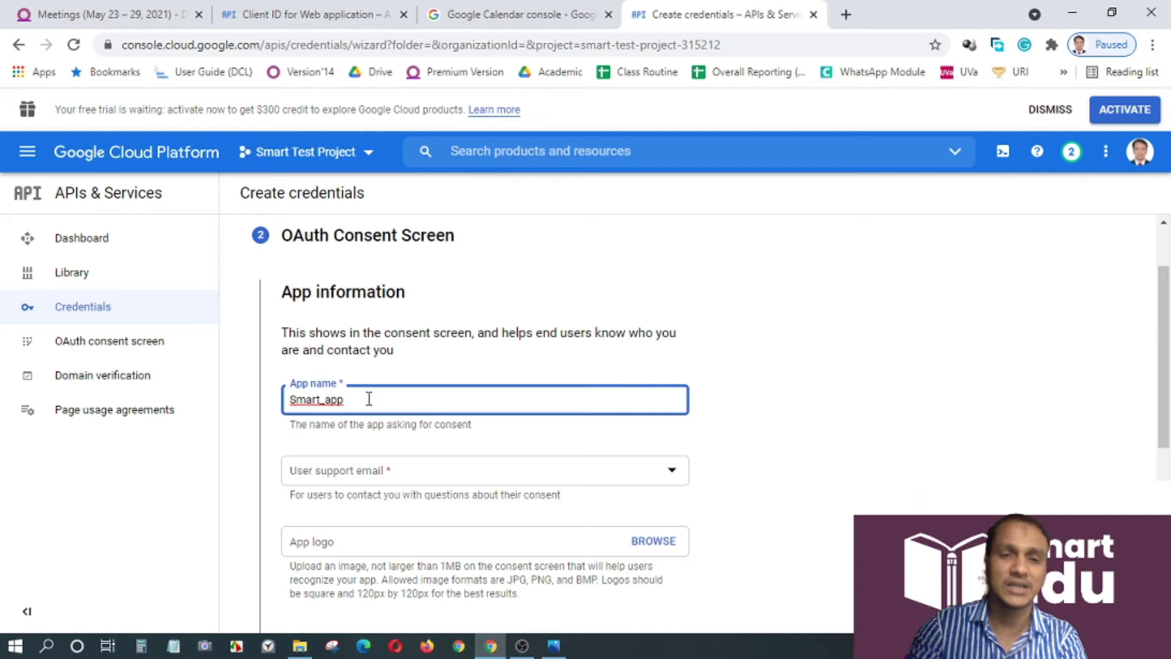
pyautogui.scroll(-2, 368, 399)
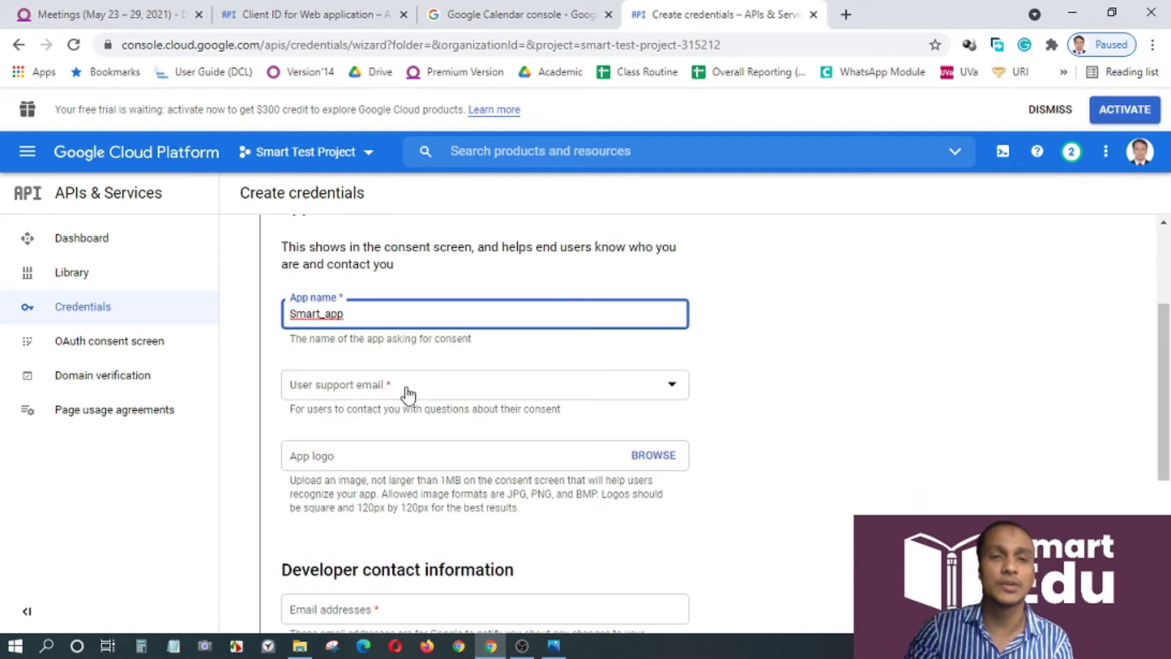
pyautogui.click(408, 395)
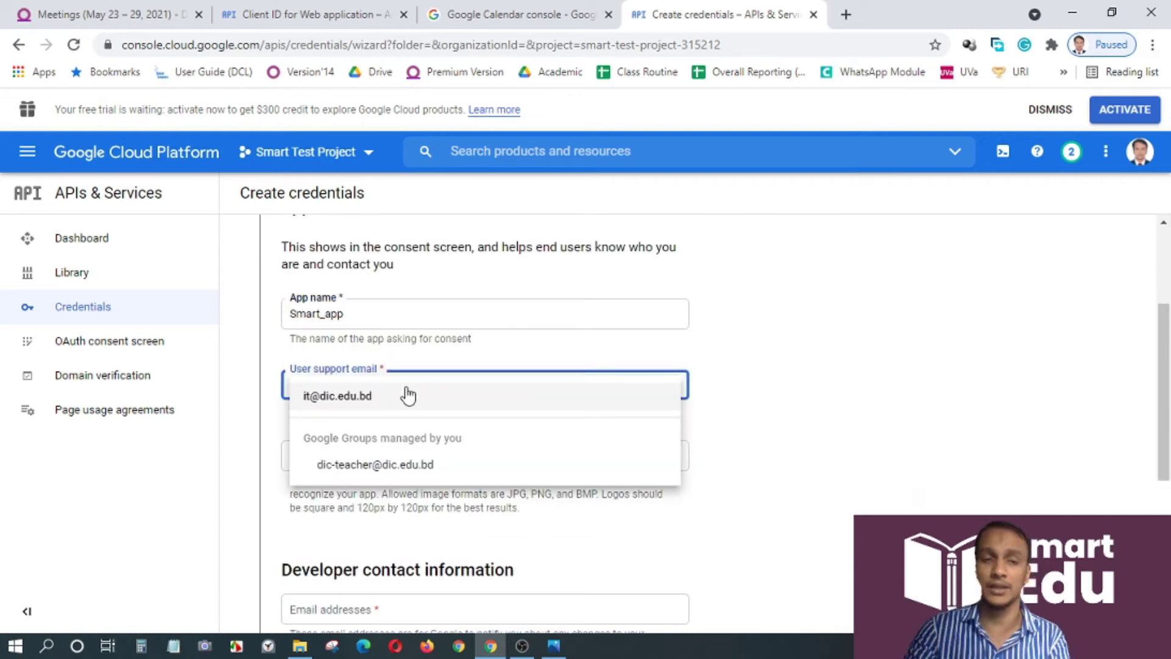
pyautogui.click(336, 403)
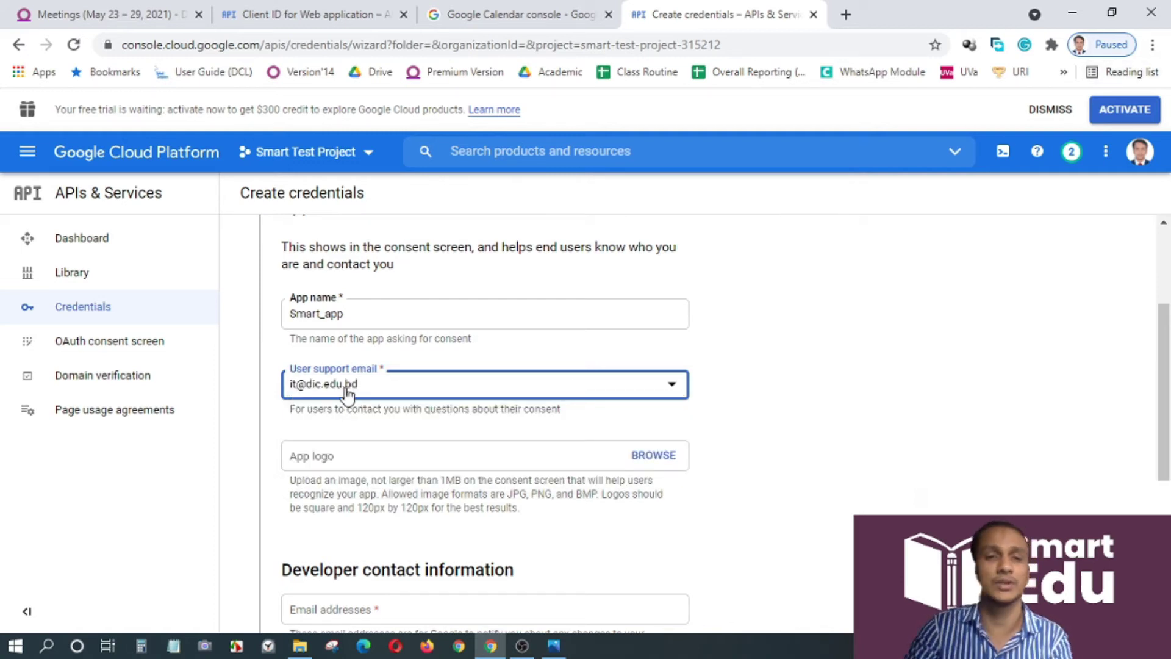
# Copy the user support email into the developer contact email addresses, then save the consent screen information and continue
pyautogui.moveTo(361, 385); pyautogui.dragTo(245, 396)
pyautogui.hotkey('ctrl', 'c')
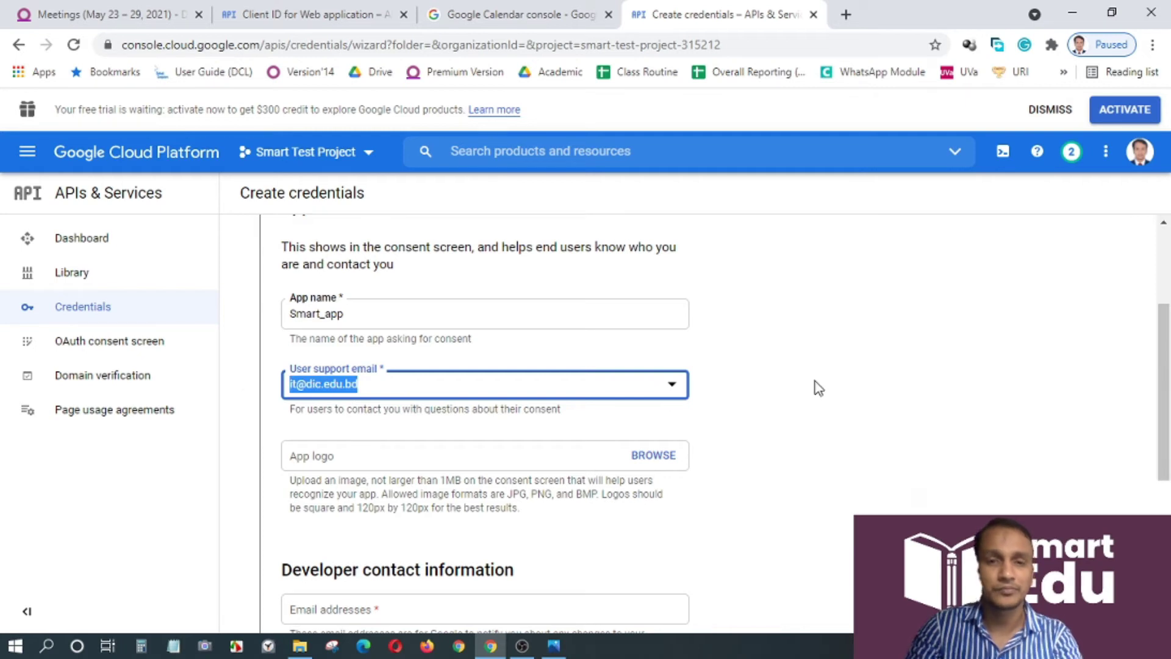
pyautogui.click(502, 422)
pyautogui.scroll(-1, 500, 410)
pyautogui.scroll(-1, 501, 410)
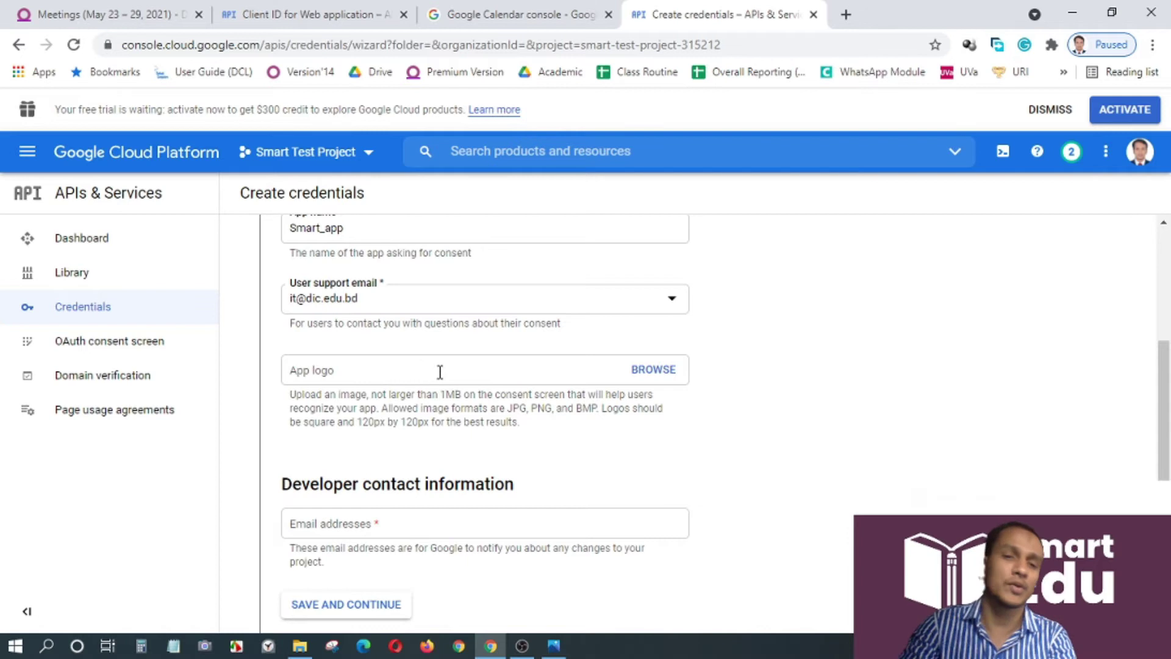
pyautogui.scroll(-2, 439, 370)
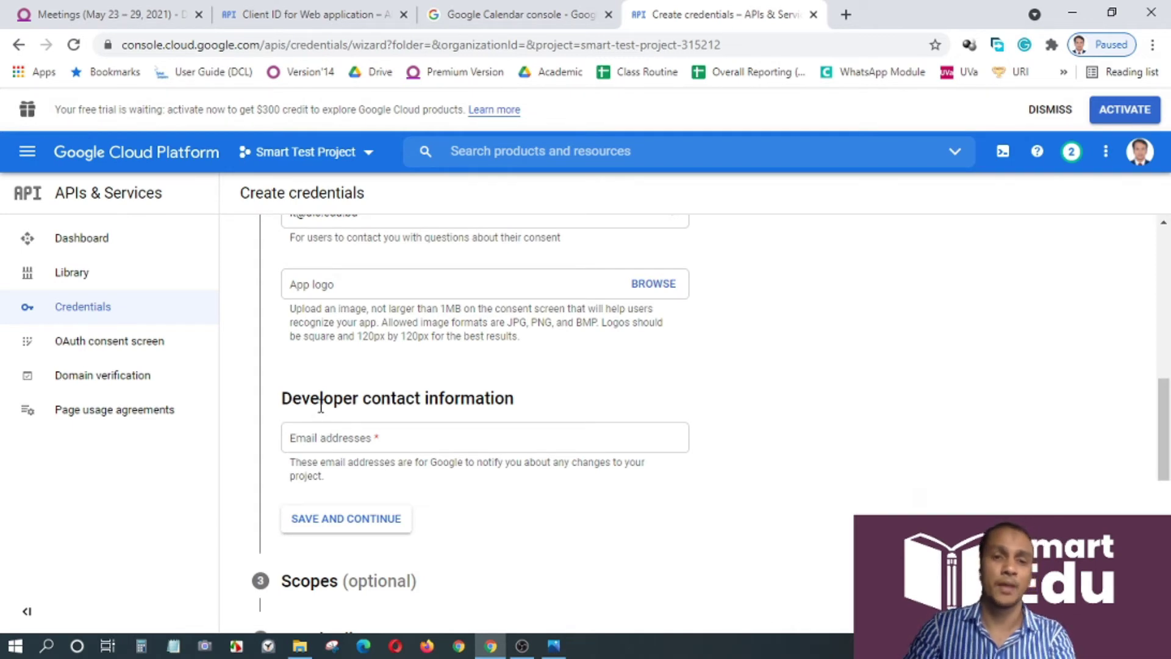
pyautogui.click(378, 435)
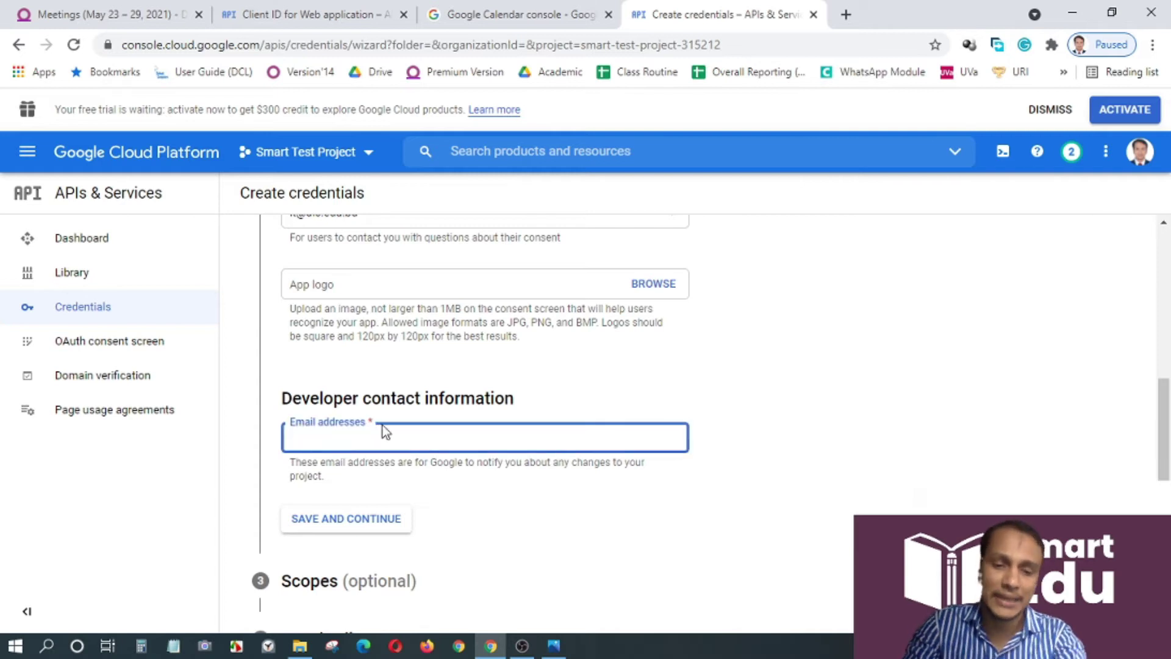
pyautogui.hotkey('ctrl', 'v')
pyautogui.click(735, 371)
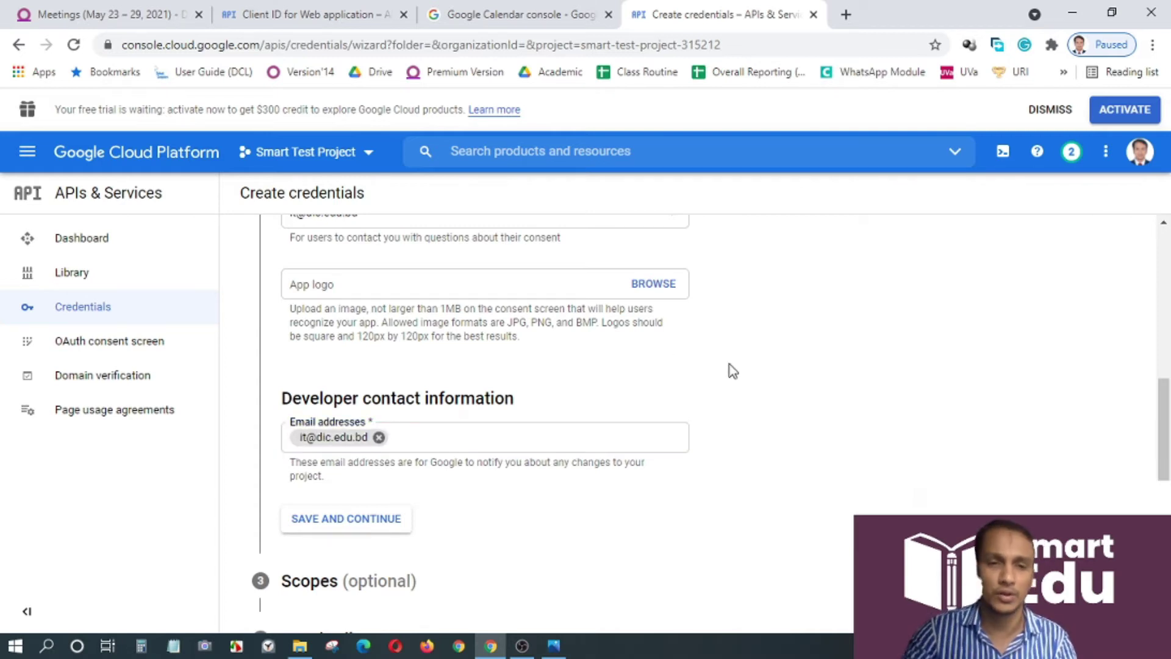
pyautogui.scroll(3, 494, 424)
pyautogui.scroll(-3, 460, 388)
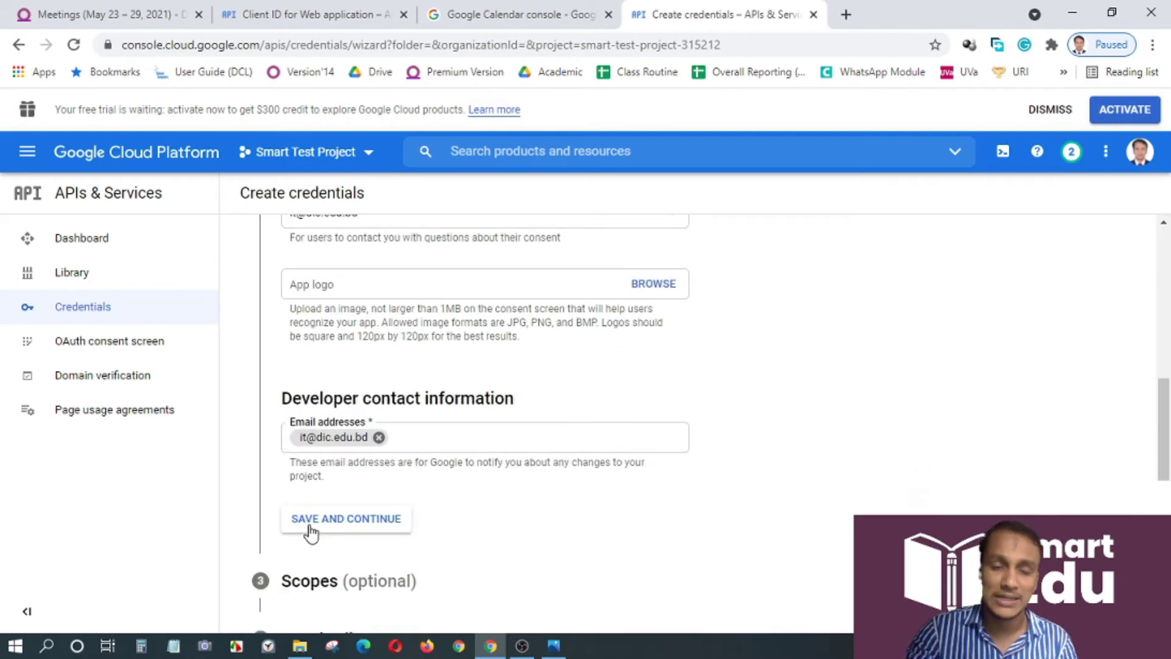
pyautogui.click(317, 527)
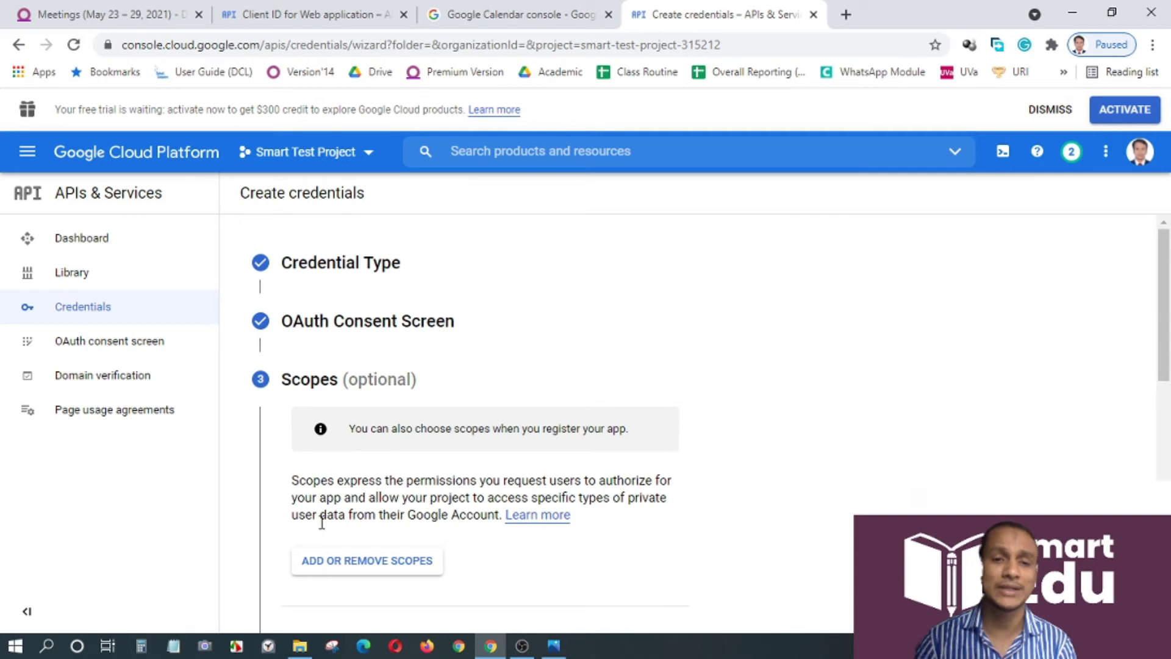
# Review the optional Scopes section and save it without adding any scopes, continuing to the OAuth client ID
pyautogui.scroll(-3, 350, 484)
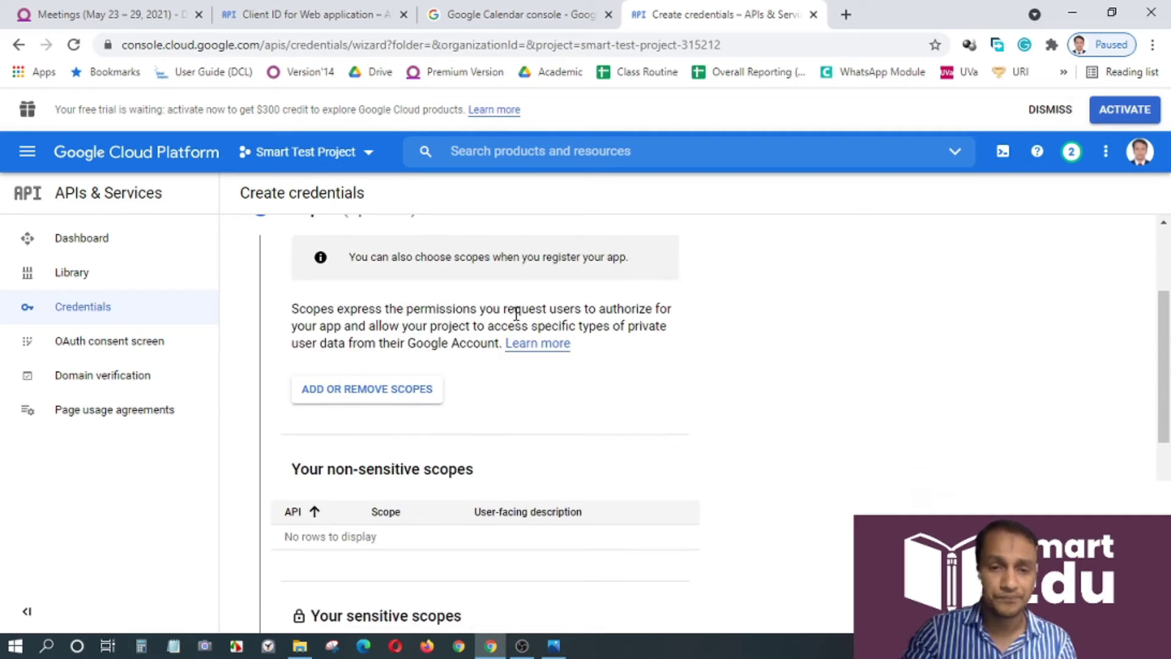
pyautogui.scroll(-5, 554, 427)
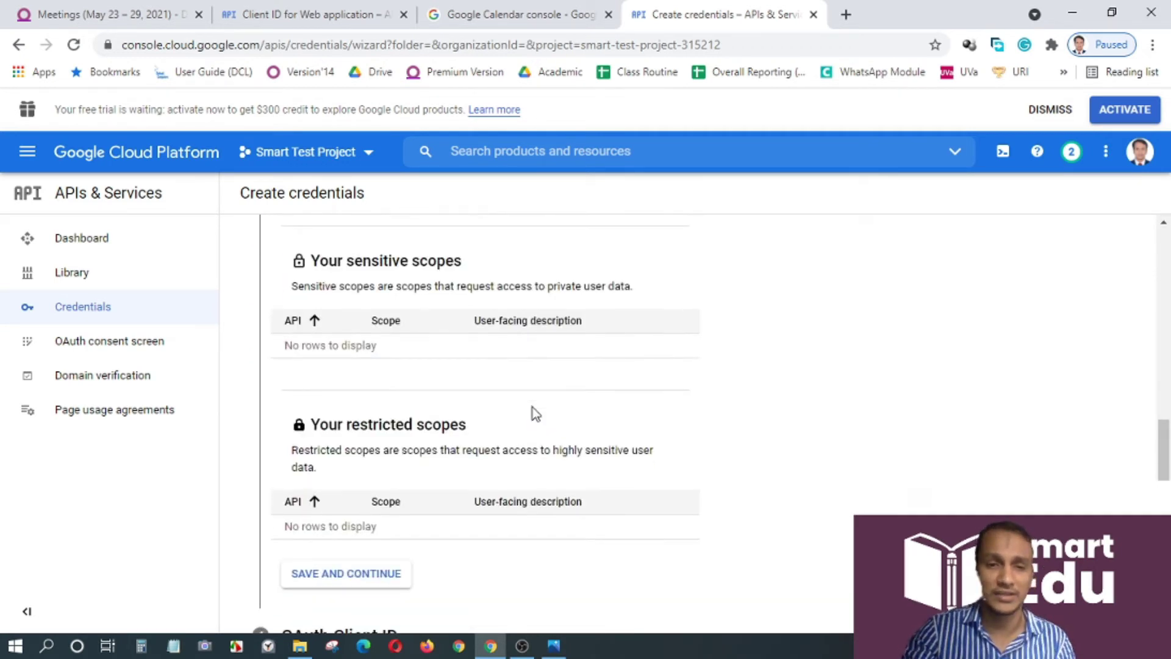
pyautogui.scroll(-2, 513, 394)
pyautogui.scroll(2, 476, 324)
pyautogui.scroll(-3, 466, 326)
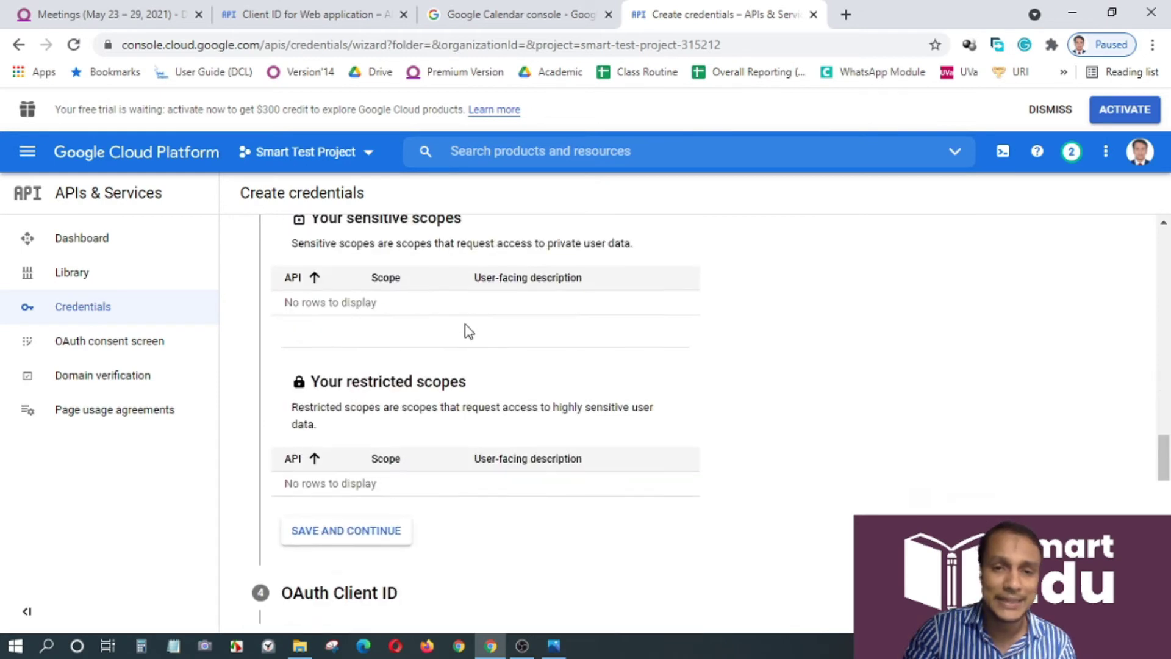
pyautogui.scroll(-2, 342, 525)
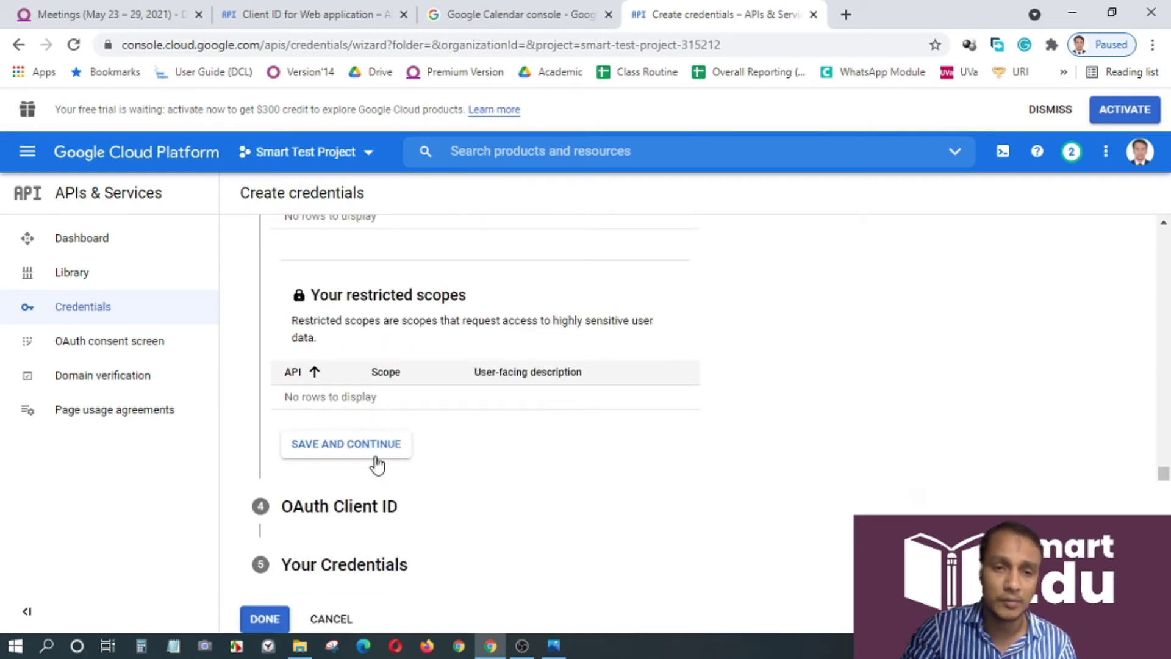
pyautogui.click(317, 451)
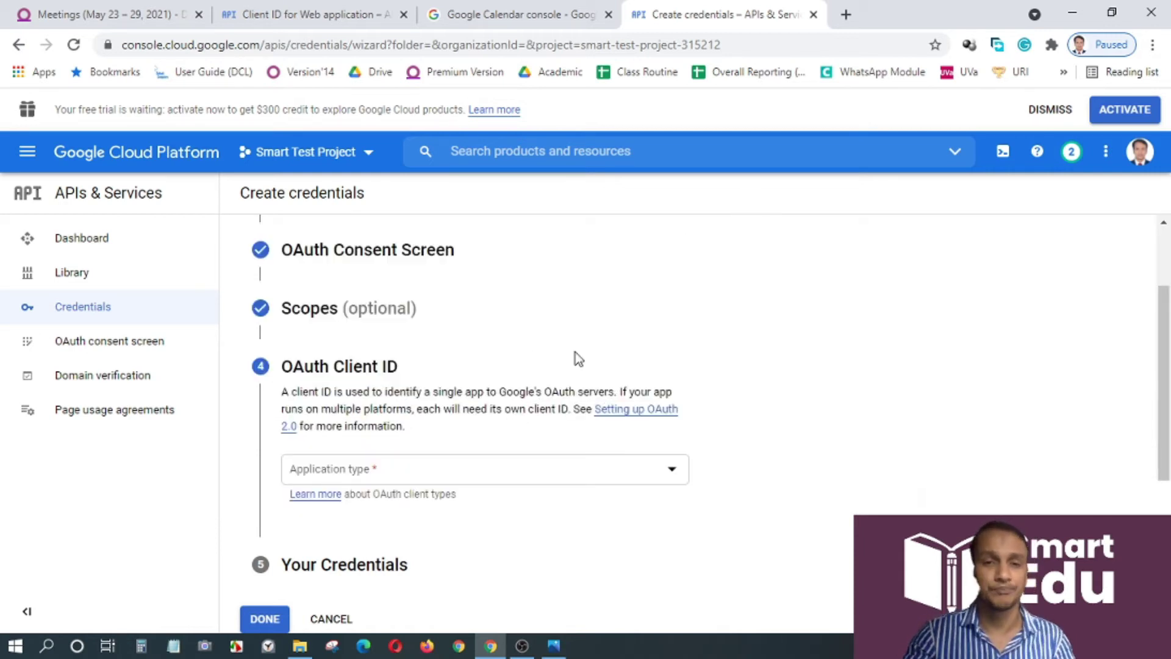
# Set the OAuth client ID's application type to Web application
pyautogui.click(359, 476)
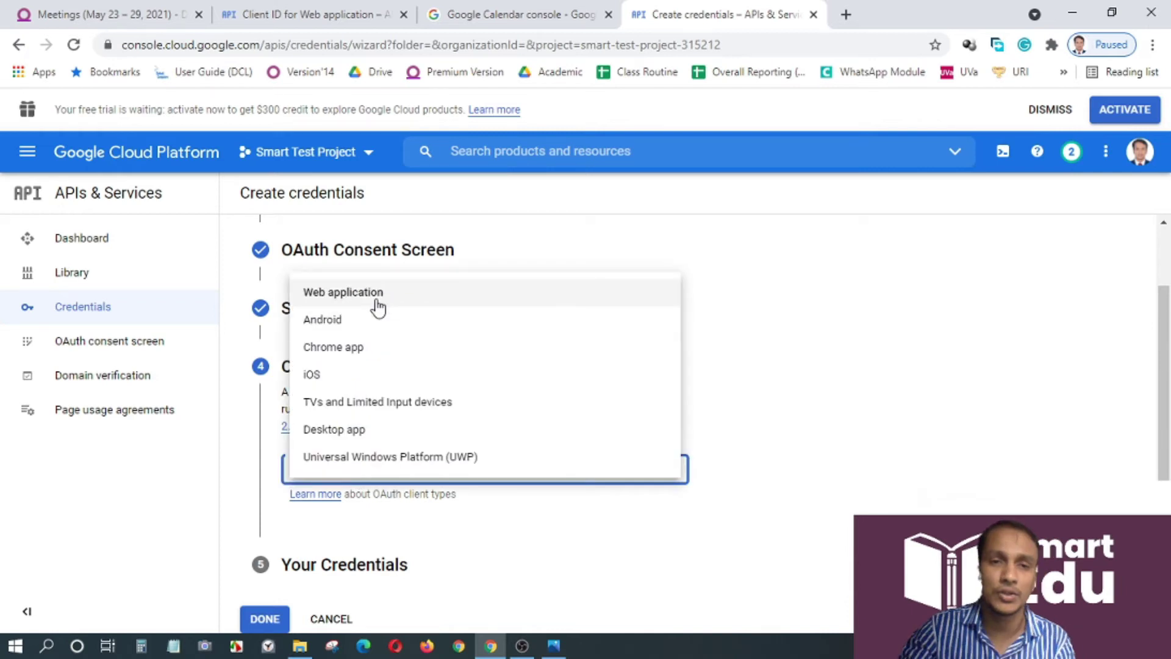
pyautogui.click(377, 296)
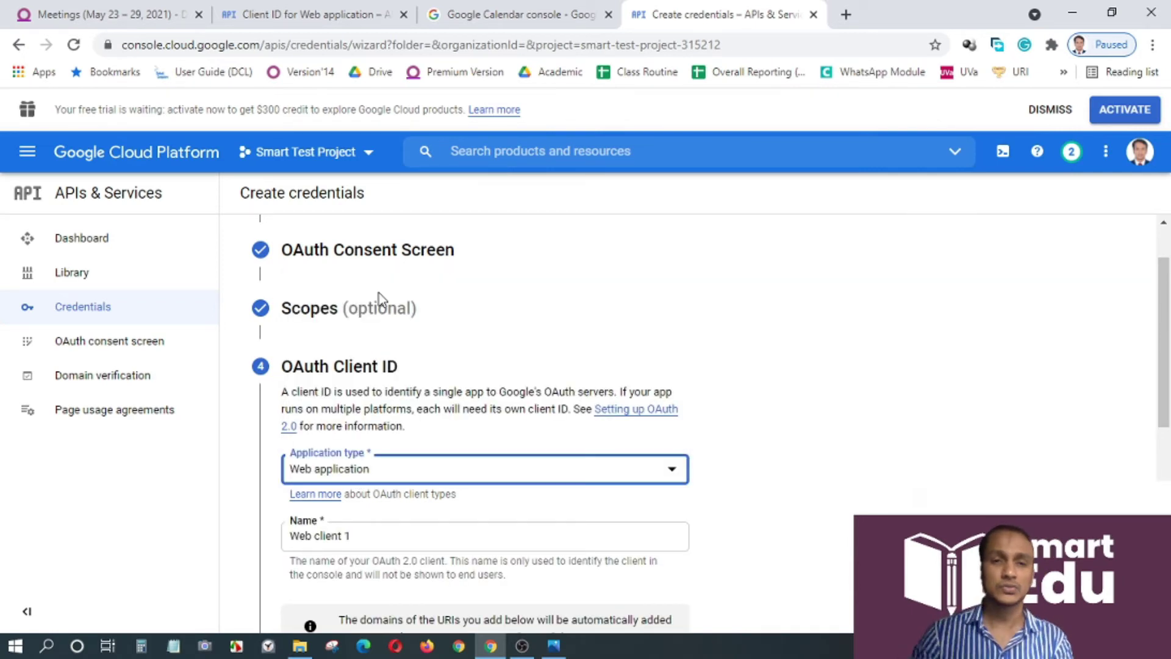
pyautogui.scroll(-3, 404, 364)
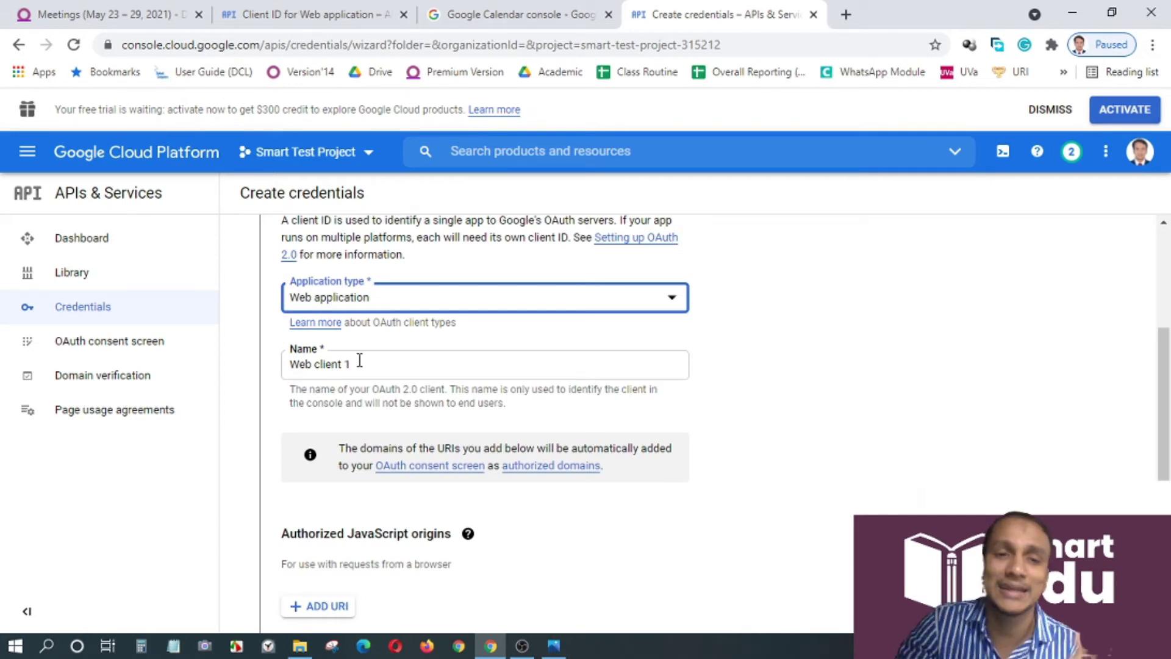
# Name the OAuth 2.0 web client DIC_Web in place of the default name
pyautogui.moveTo(359, 361); pyautogui.dragTo(256, 388)
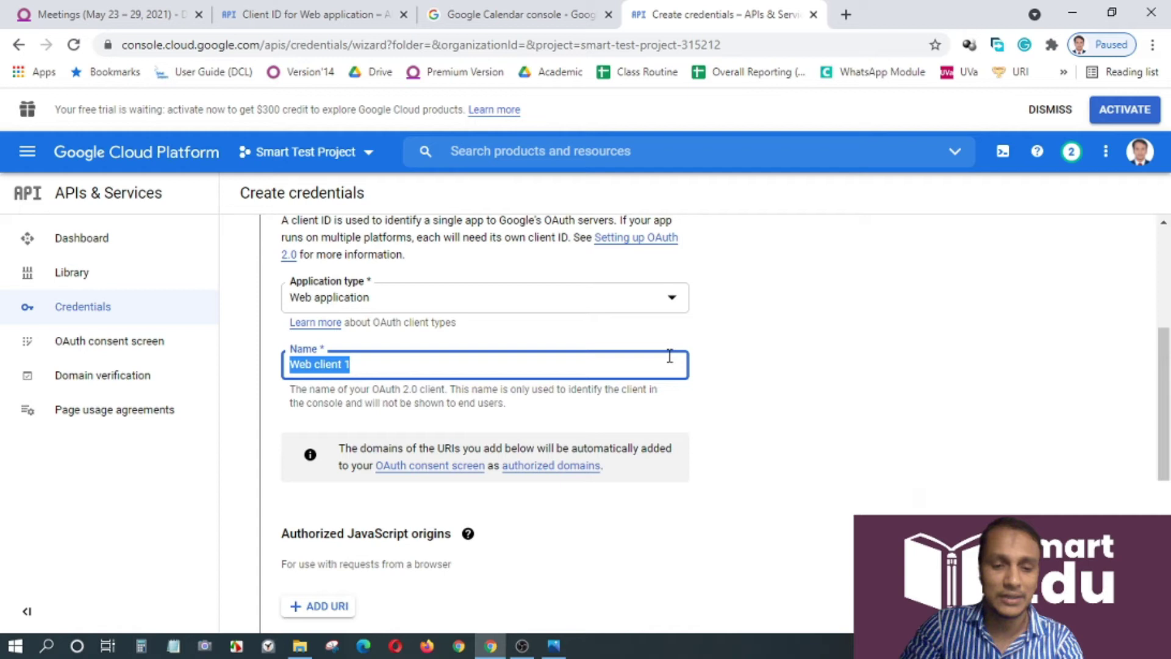
pyautogui.write('DIC_')
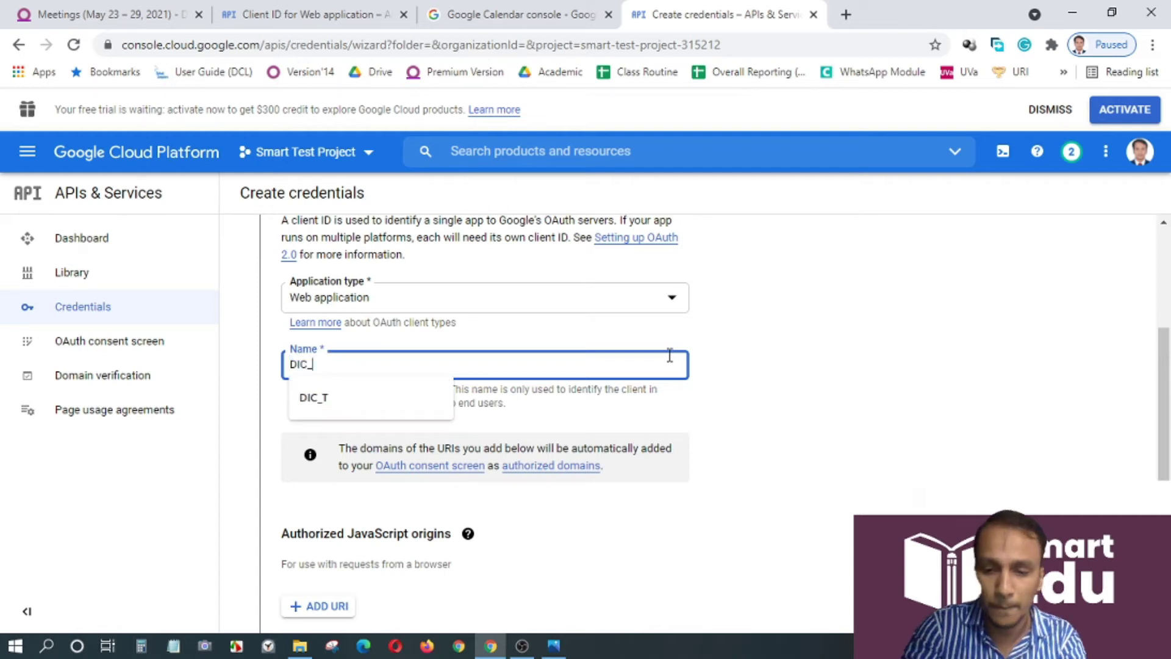
pyautogui.write('Web')
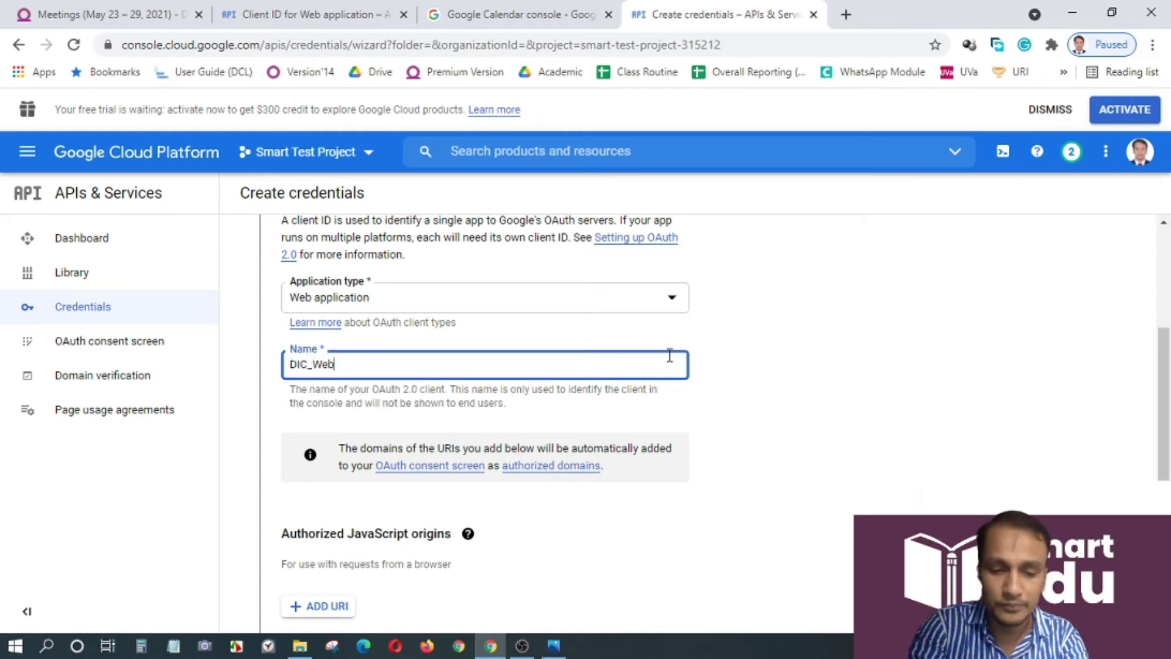
pyautogui.scroll(-3, 818, 397)
pyautogui.scroll(-1, 609, 421)
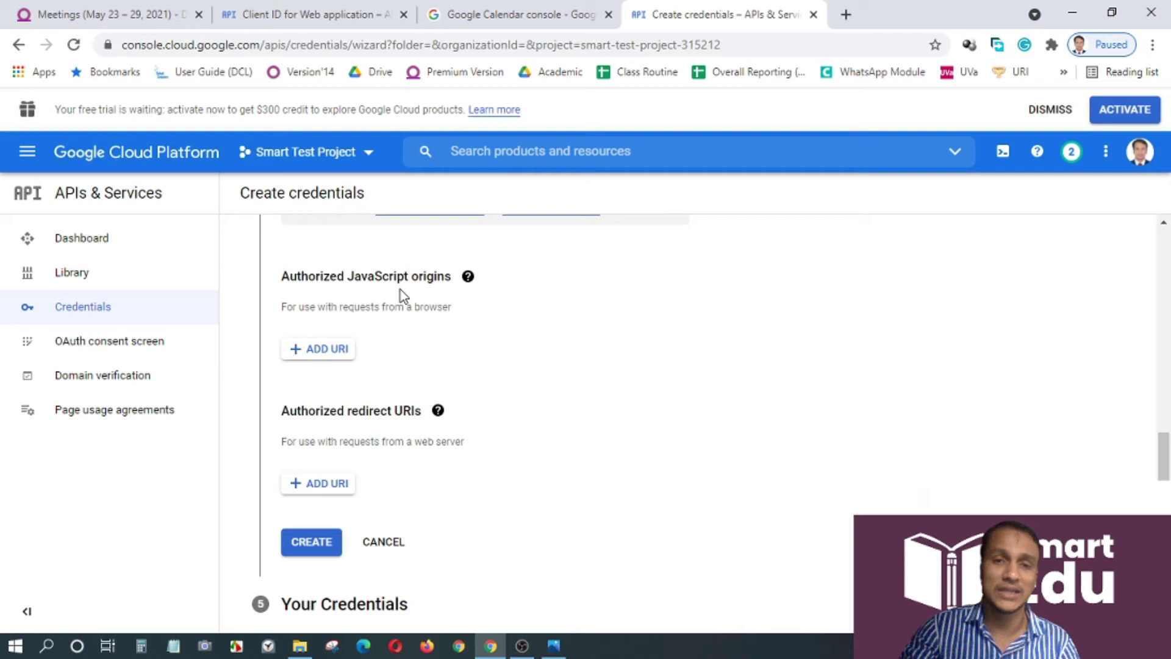
pyautogui.click(317, 349)
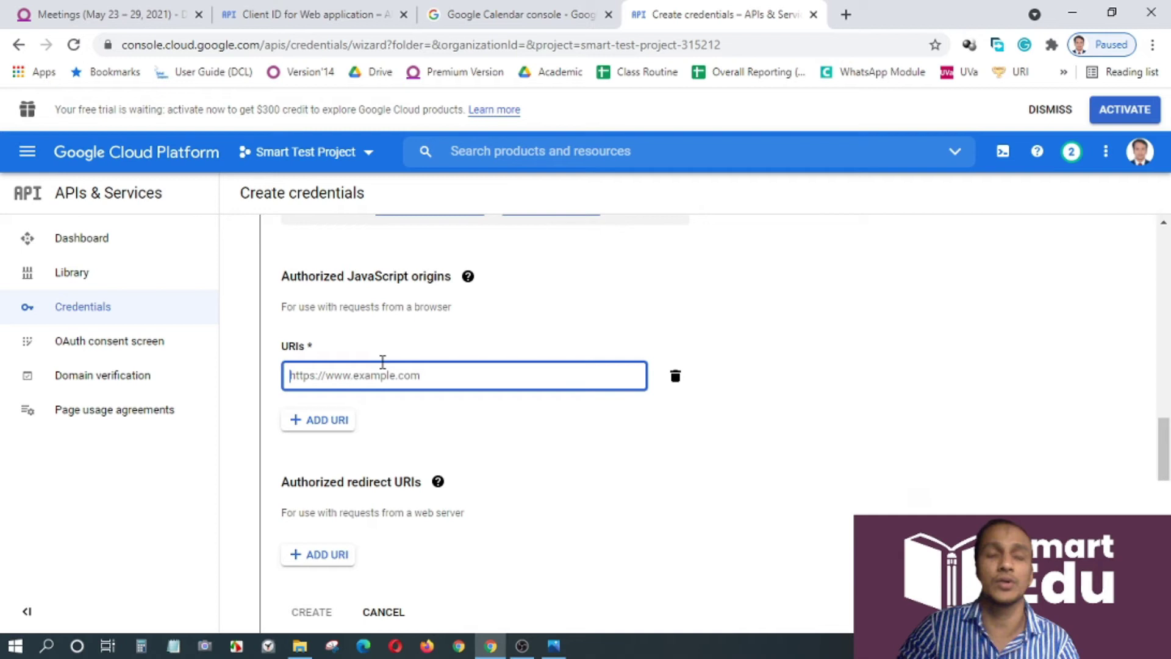
pyautogui.click(116, 14)
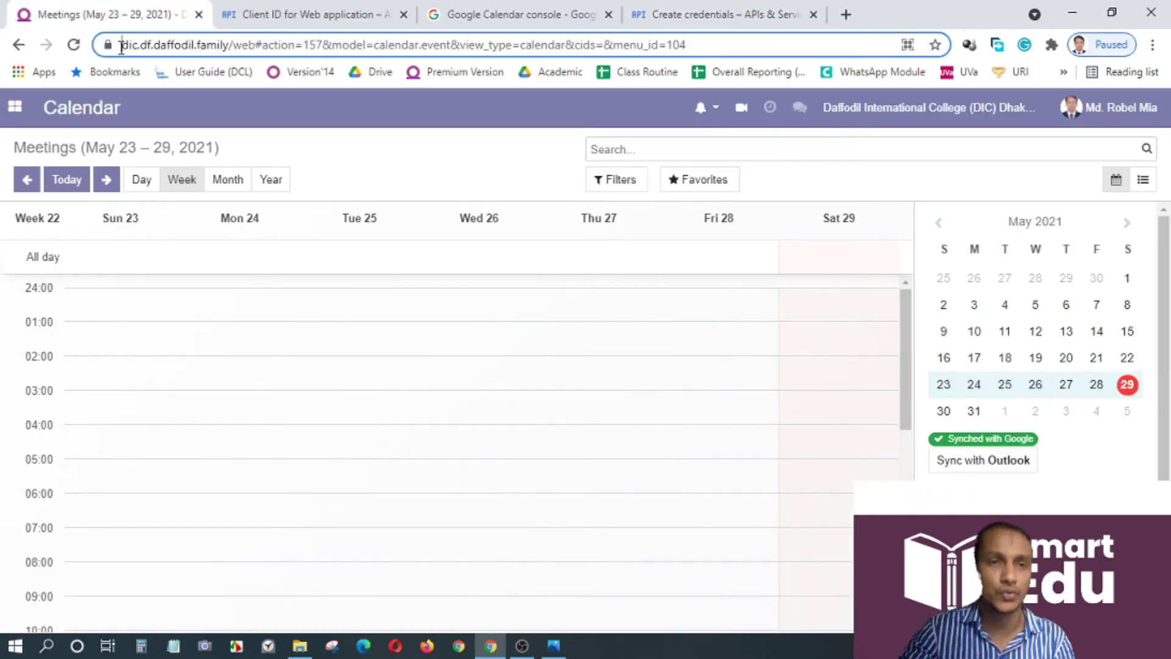
pyautogui.moveTo(121, 45); pyautogui.dragTo(231, 45)
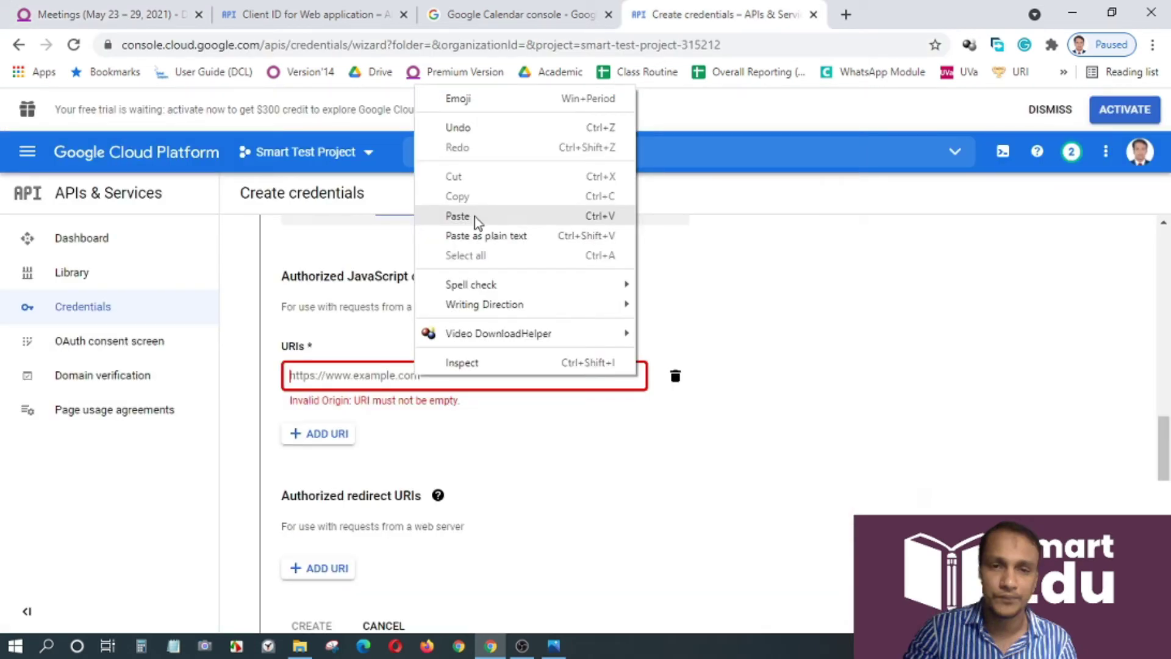
pyautogui.click(458, 216)
pyautogui.scroll(-2, 511, 406)
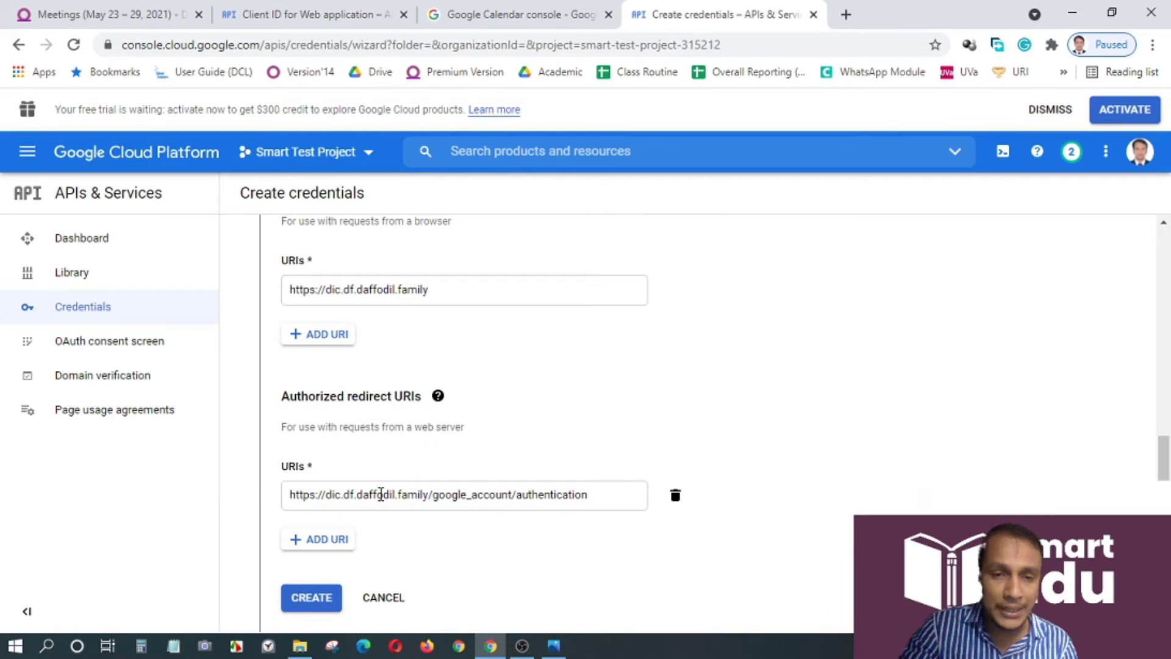
pyautogui.click(431, 492)
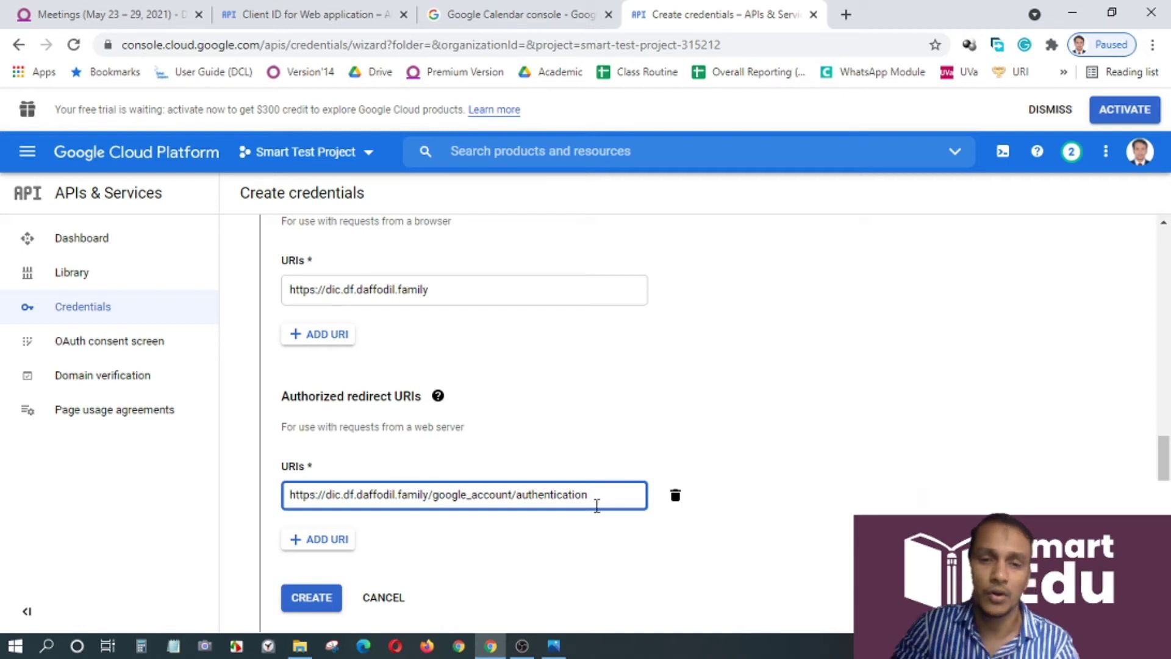
pyautogui.click(310, 598)
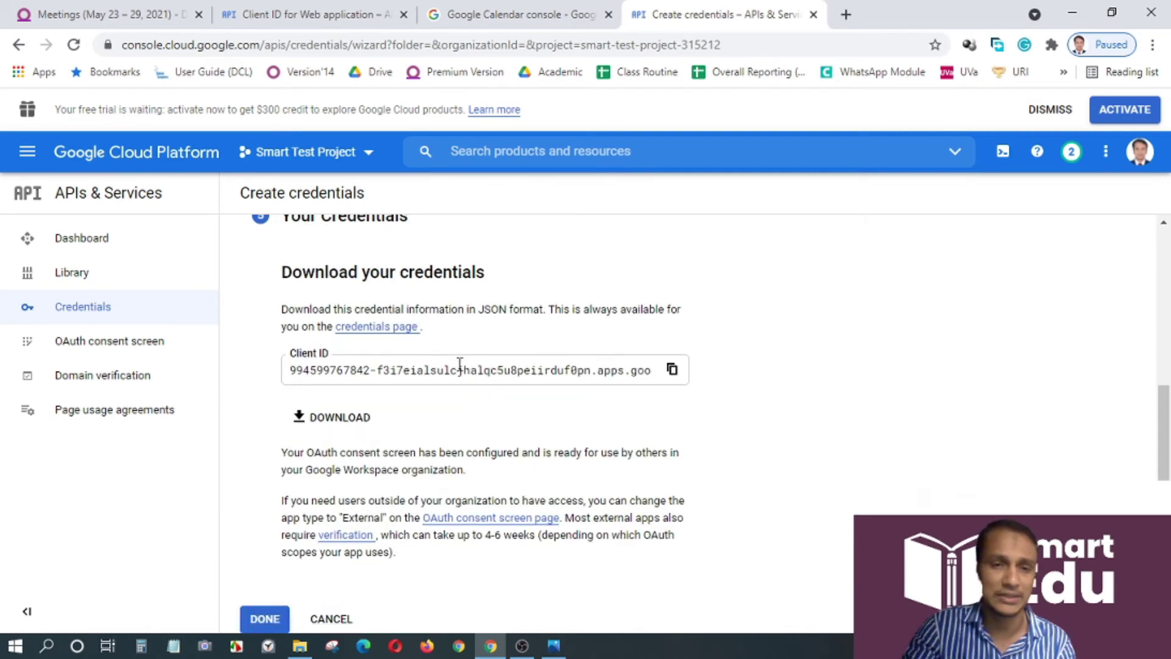
pyautogui.click(263, 627)
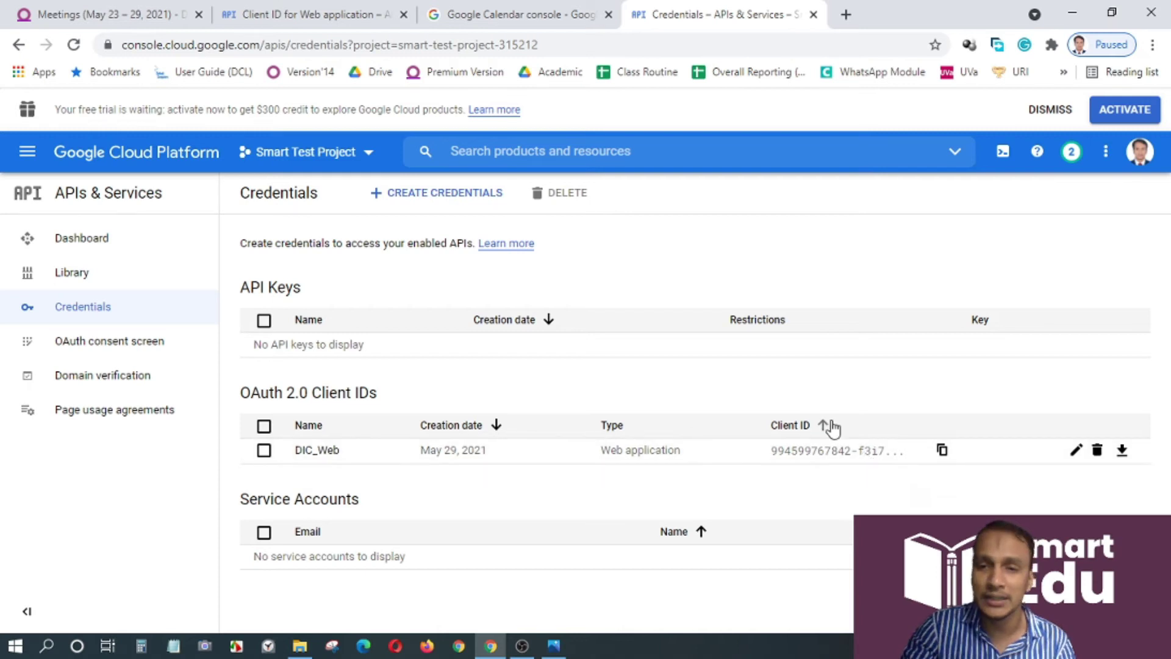
# Open the details of the DIC_Web OAuth client and copy its client ID
pyautogui.click(315, 454)
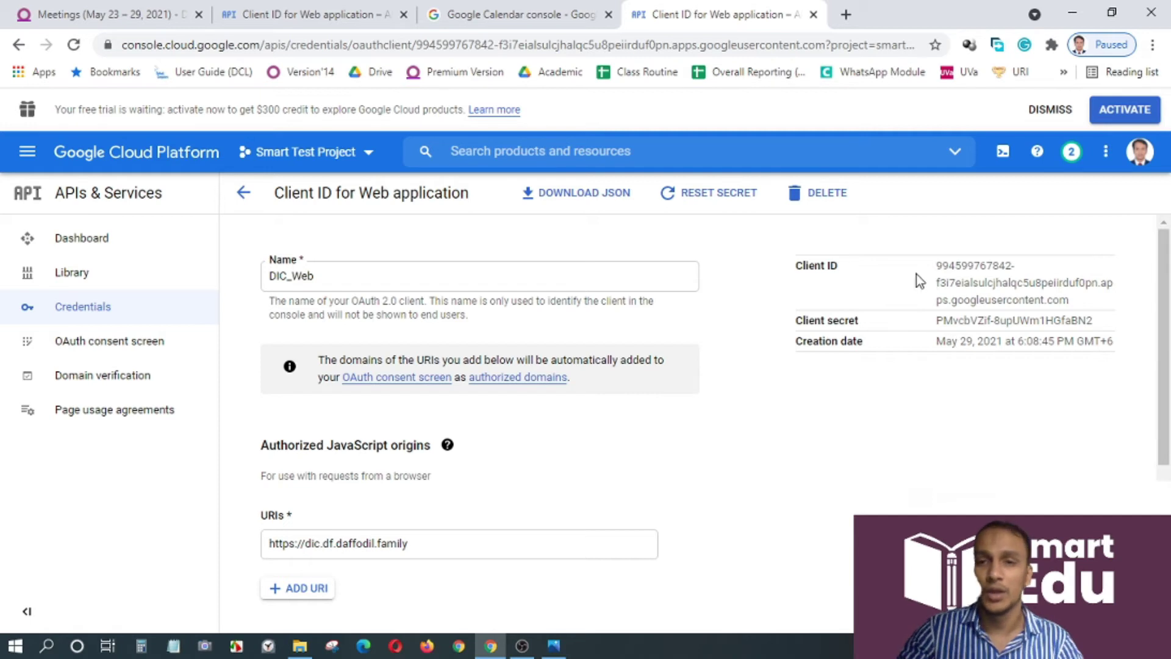
pyautogui.moveTo(935, 266); pyautogui.dragTo(1074, 301)
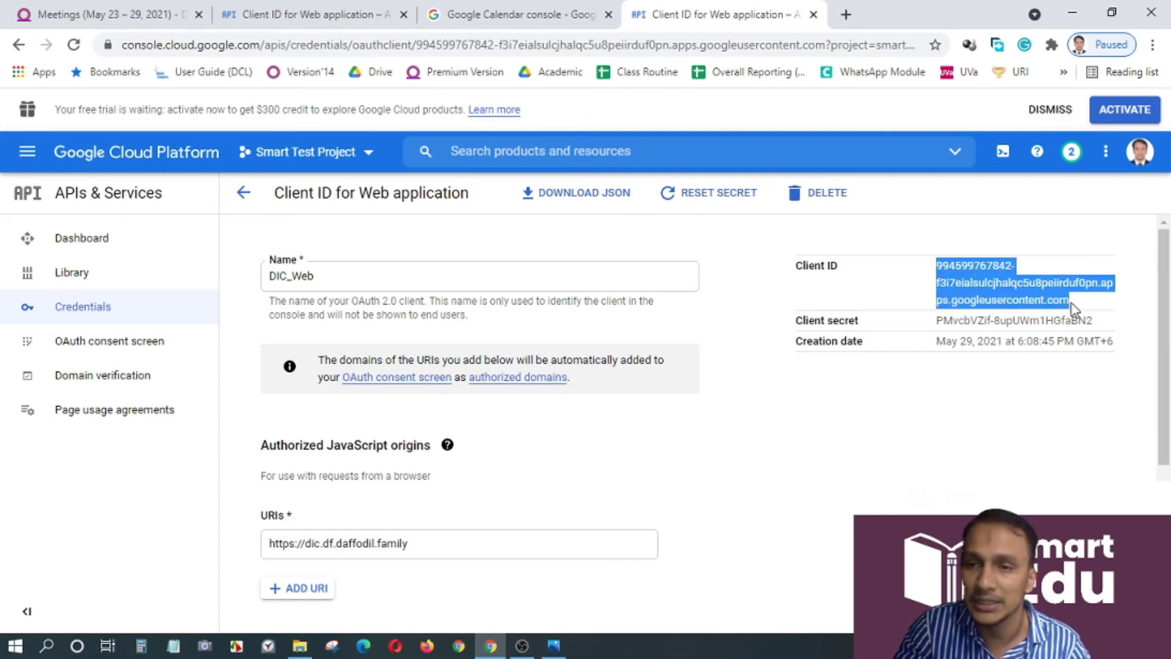
pyautogui.rightClick(993, 286)
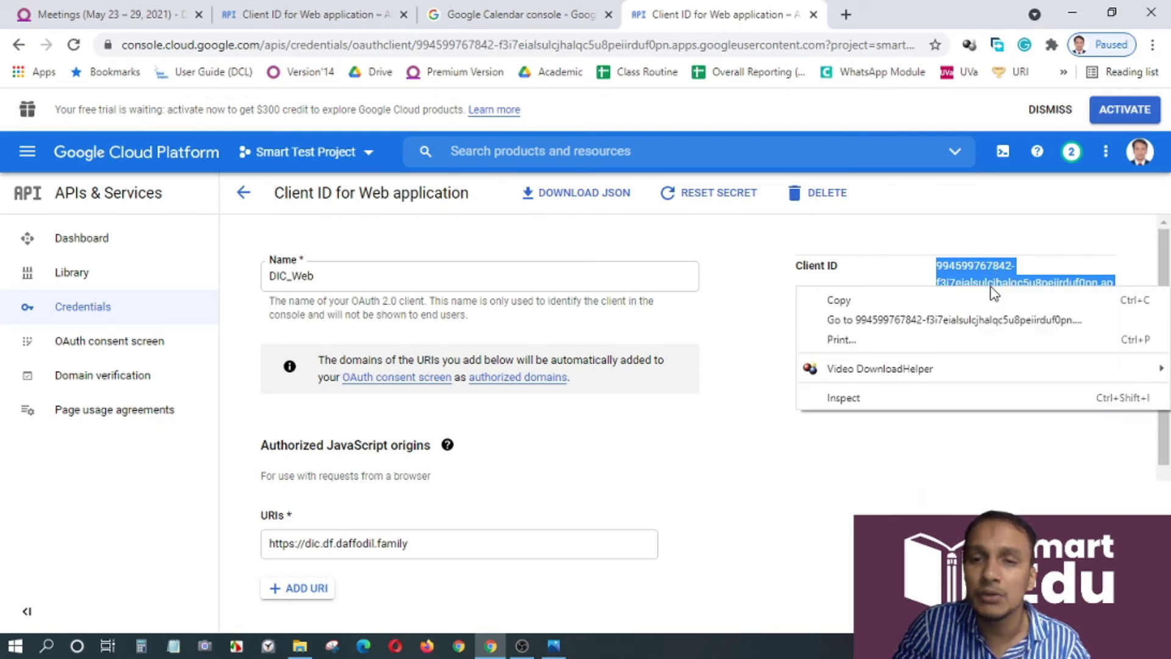
pyautogui.click(922, 300)
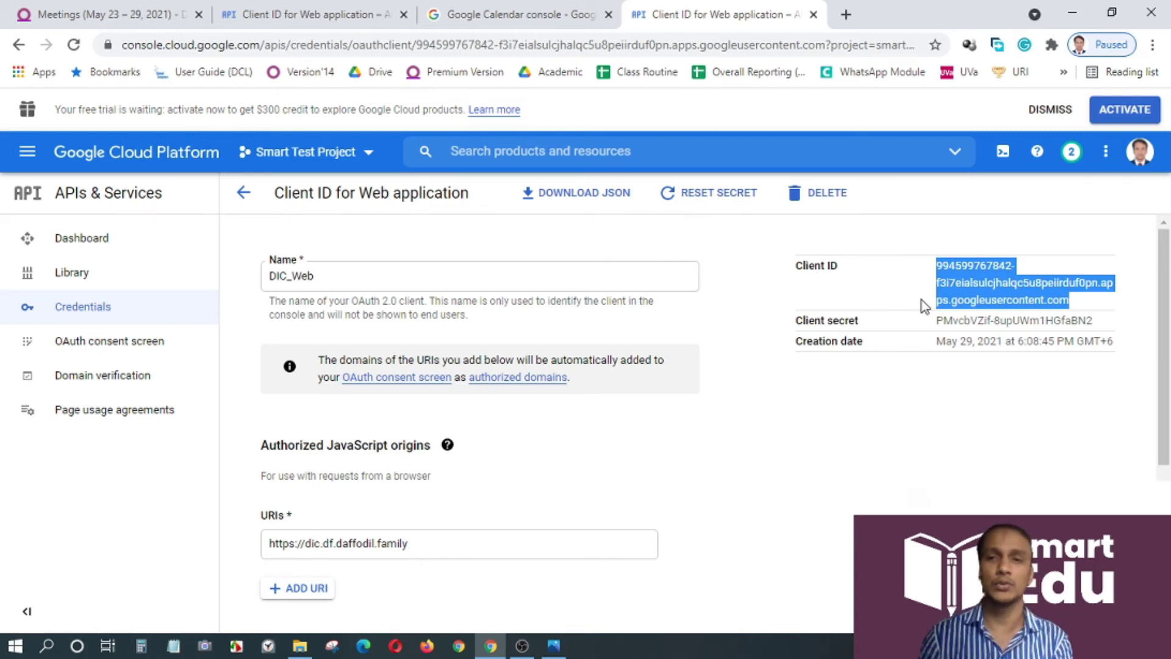
# Switch to the Odoo site, open its Settings app and search the settings for "Cal"
pyautogui.click(52, 12)
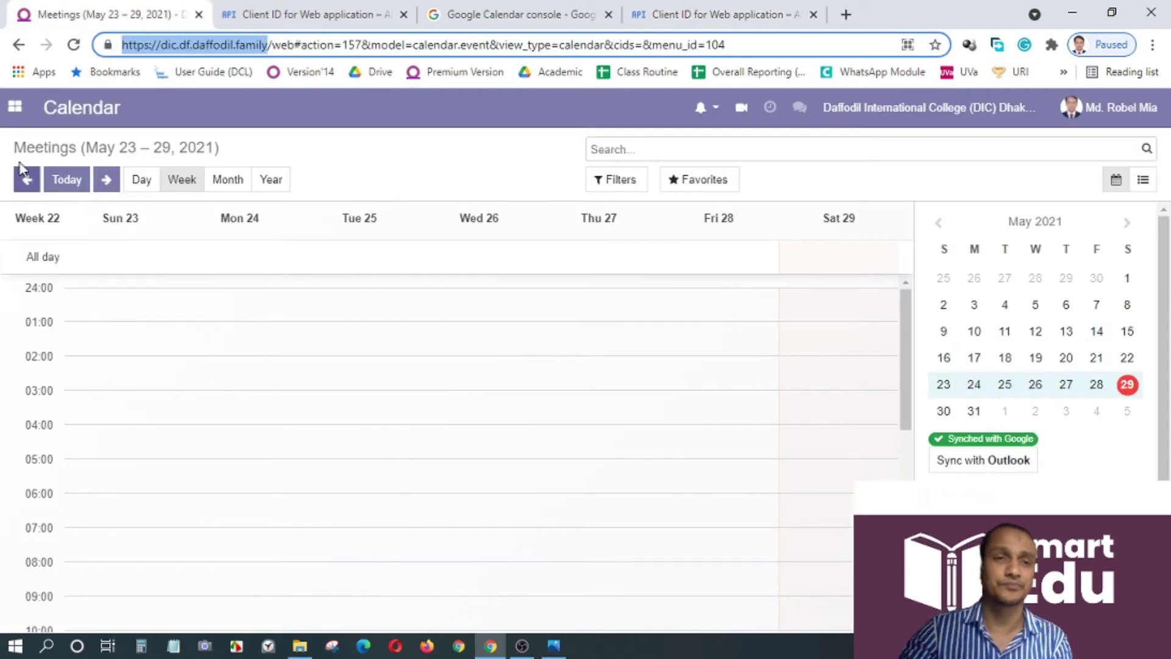
pyautogui.click(14, 106)
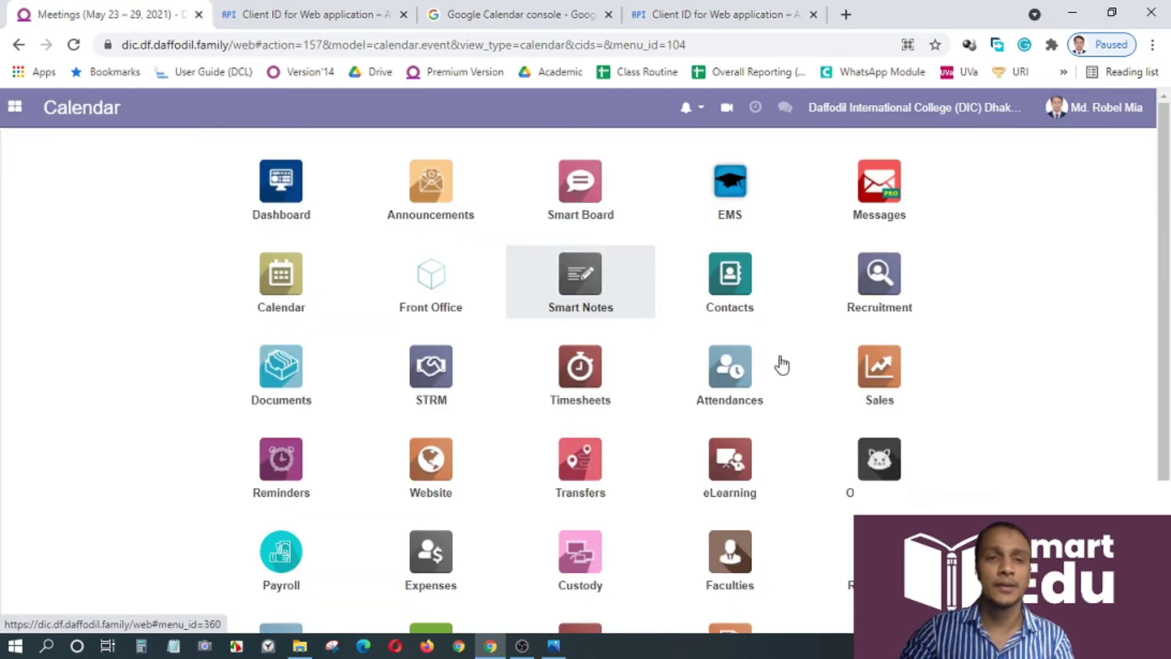
pyautogui.scroll(-5, 324, 277)
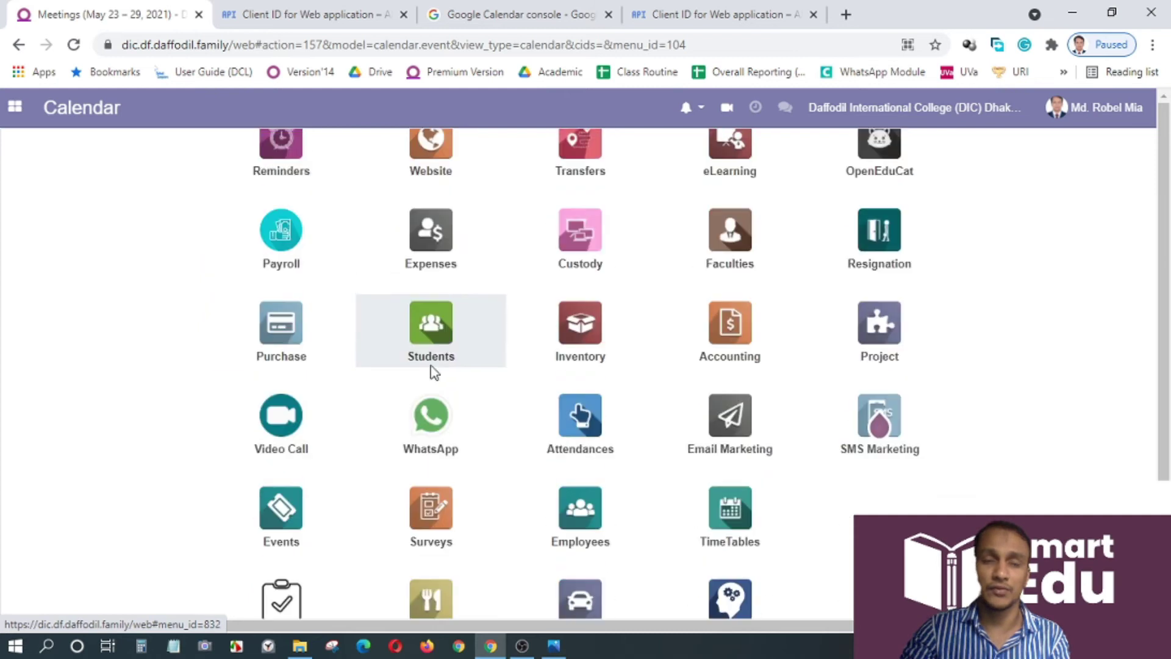
pyautogui.scroll(-2, 671, 482)
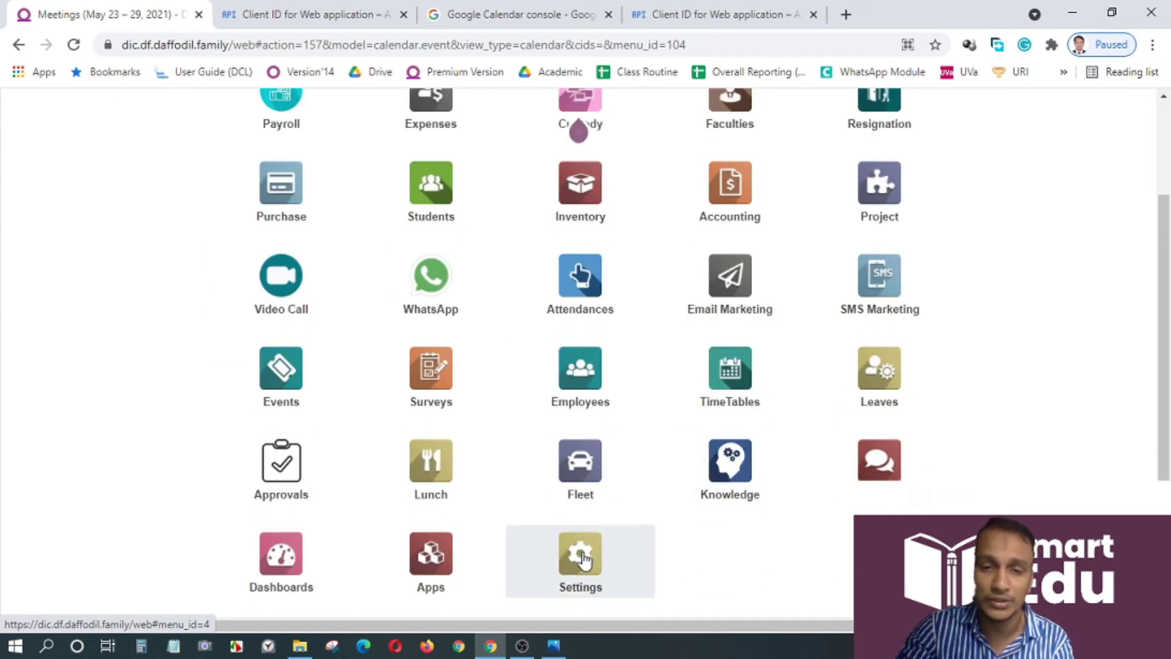
pyautogui.click(584, 558)
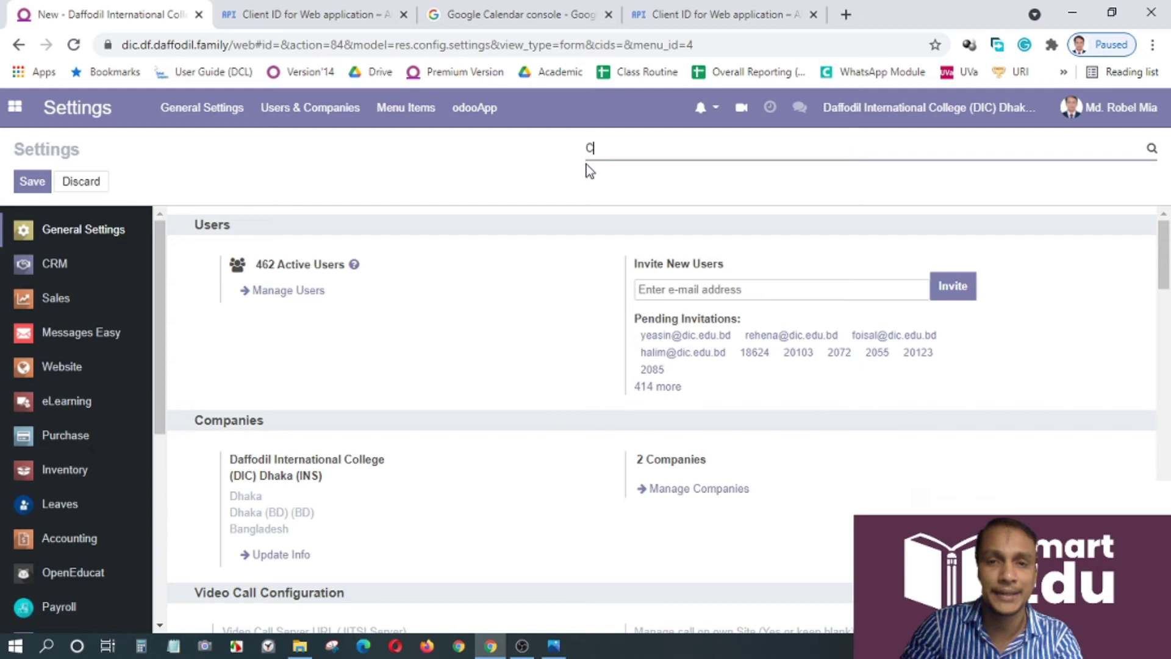
pyautogui.write('al')
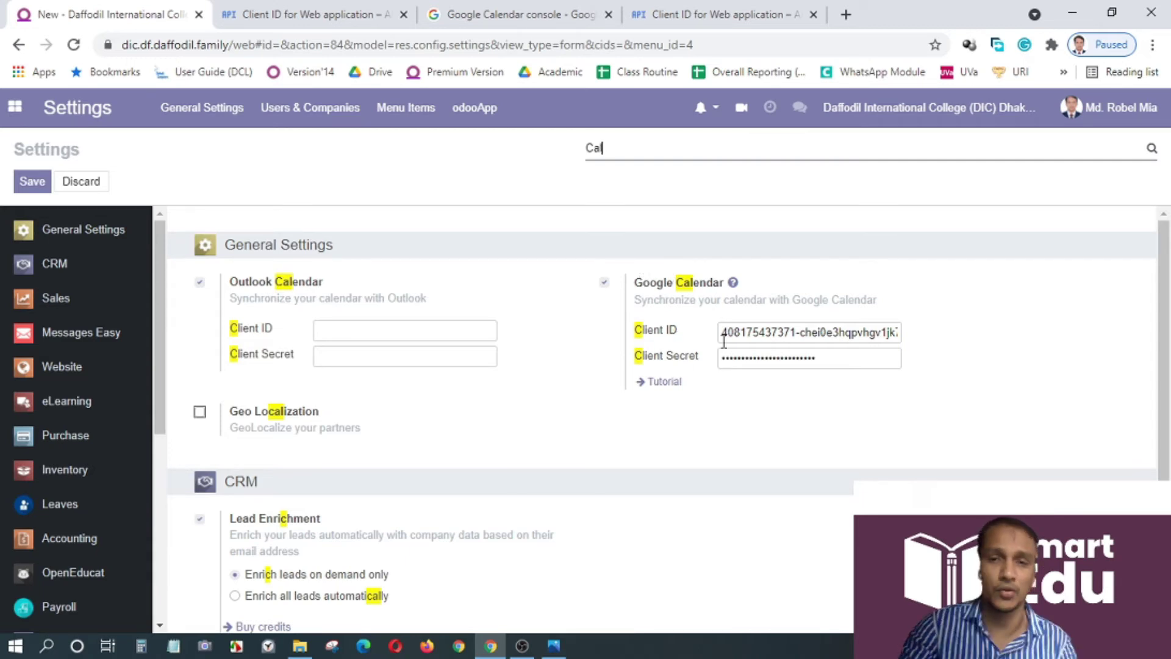
# Locate the Google Calendar Client ID setting, copy the DIC_Web client ID from Google Cloud and return to the Odoo settings
pyautogui.moveTo(724, 333); pyautogui.dragTo(796, 338)
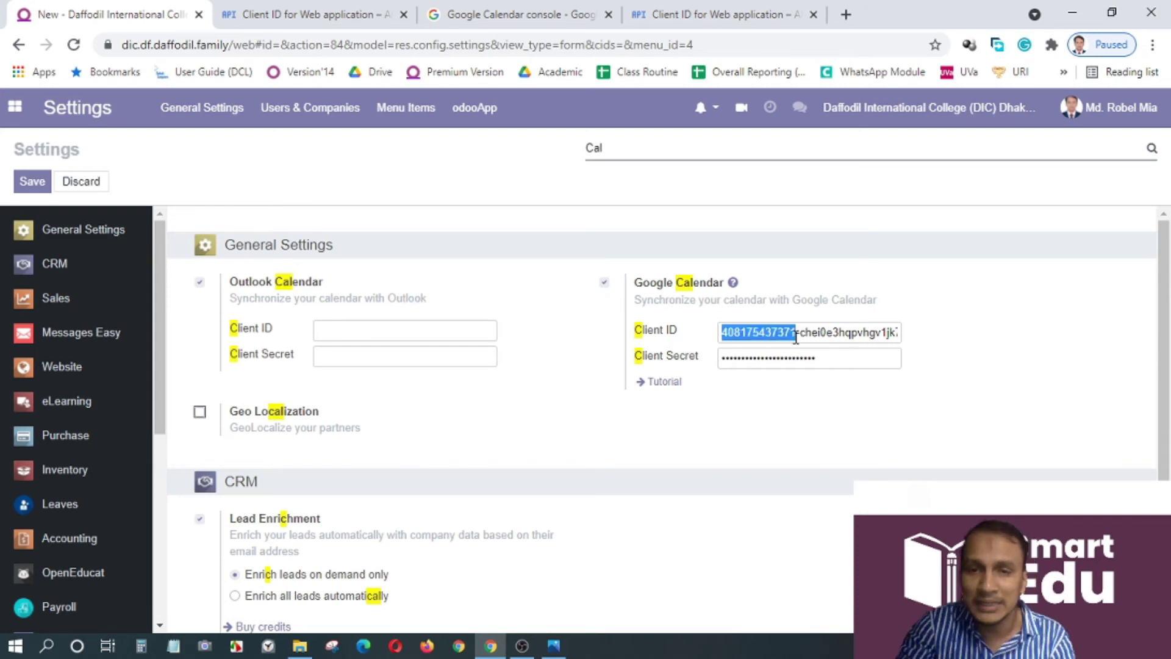
pyautogui.click(744, 11)
pyautogui.rightClick(976, 273)
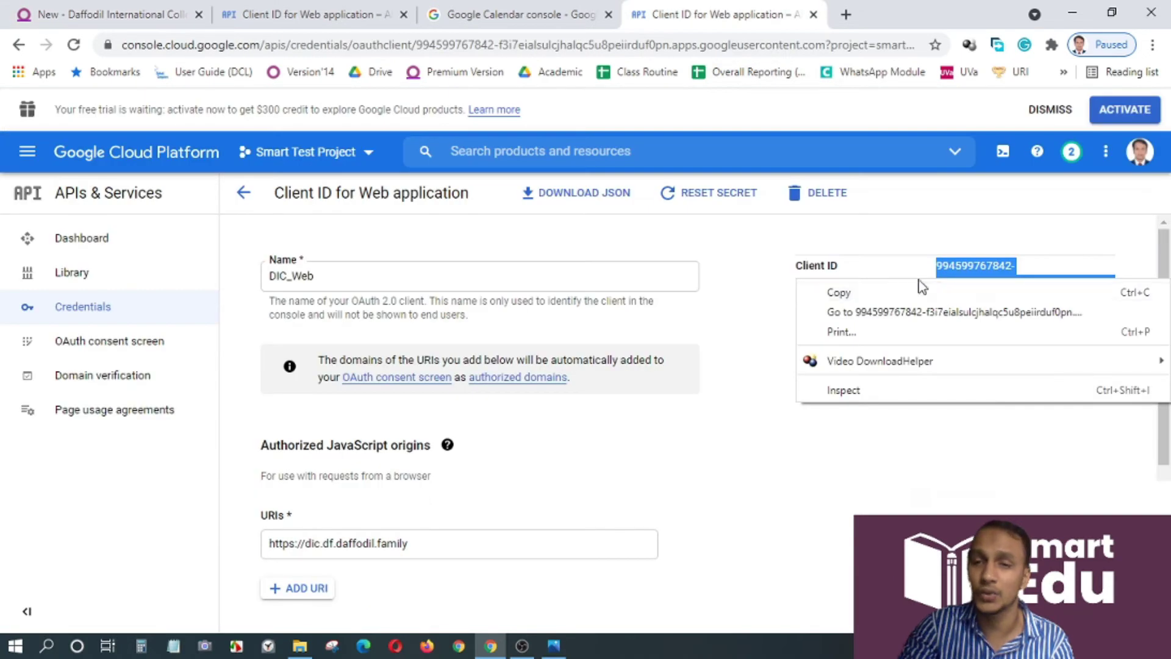
pyautogui.click(913, 292)
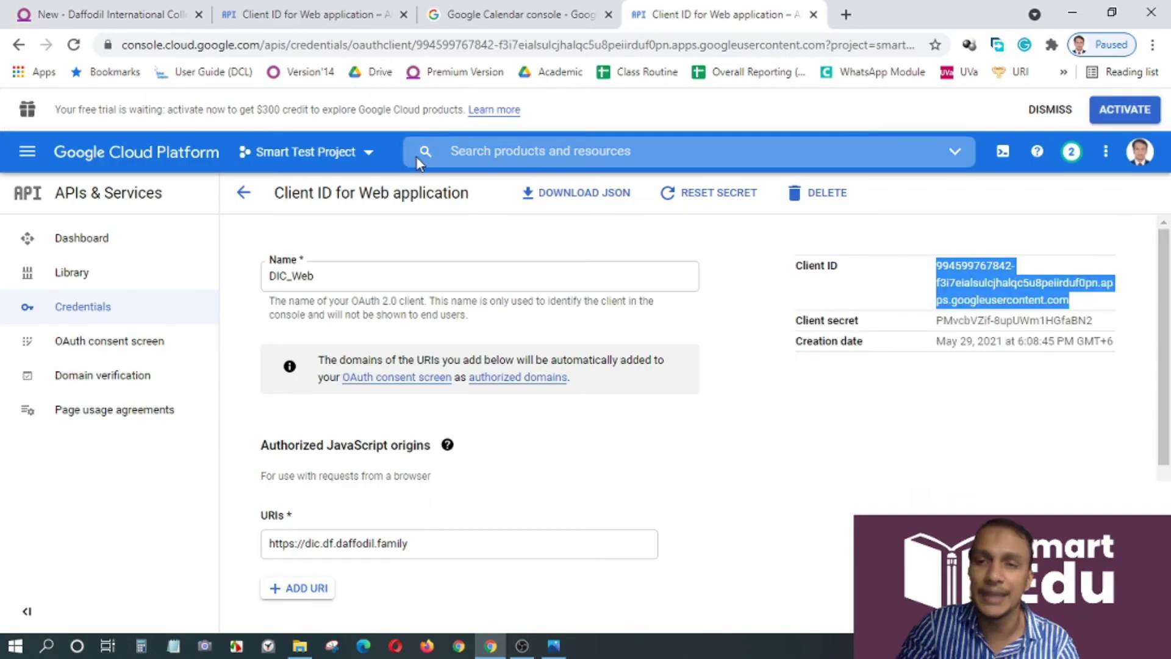
pyautogui.hotkey('ctrl', '1')
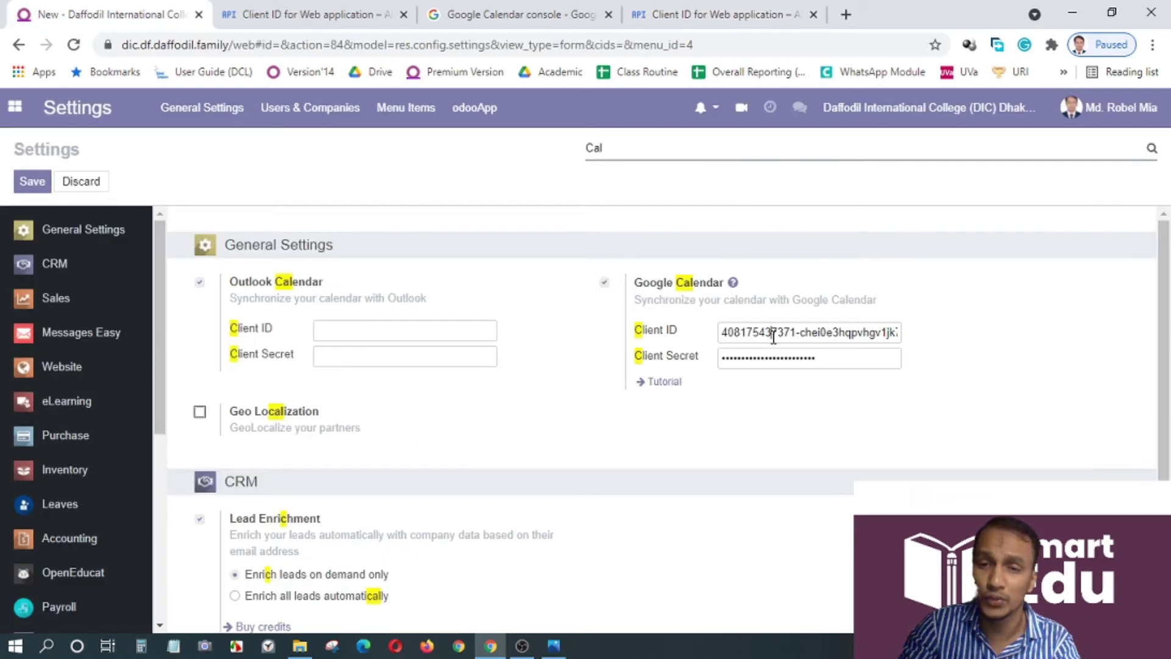
pyautogui.click(1004, 295)
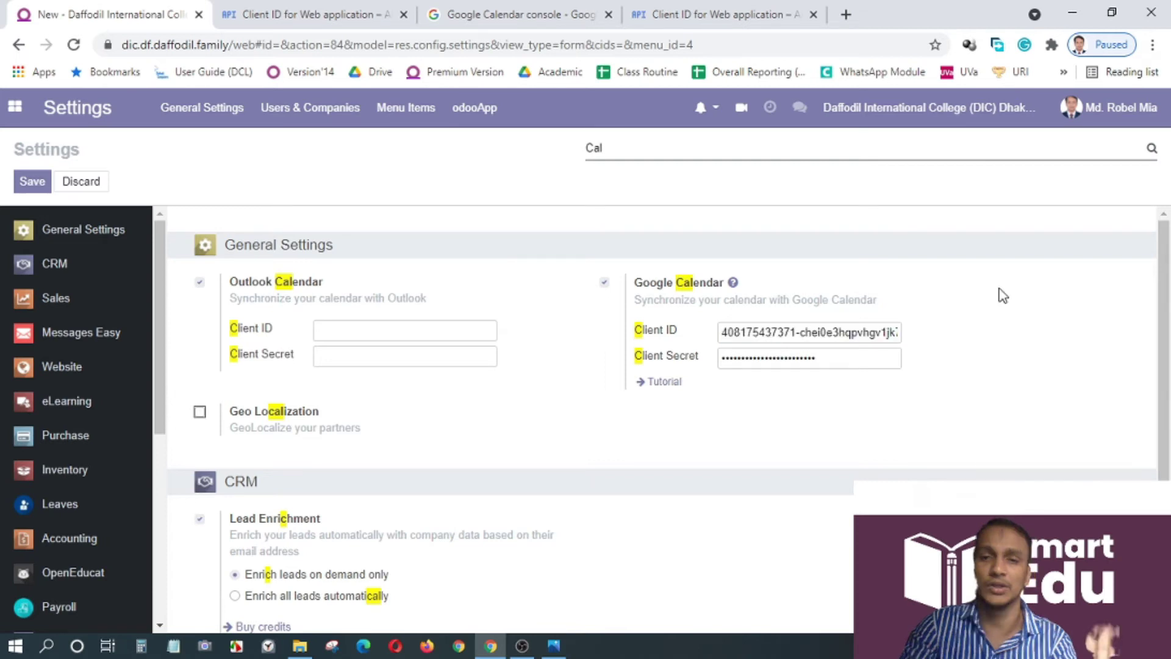
# Select the DIC_Web client secret in Google Cloud and return to the Google Calendar Client Secret field in the Odoo settings
pyautogui.click(709, 12)
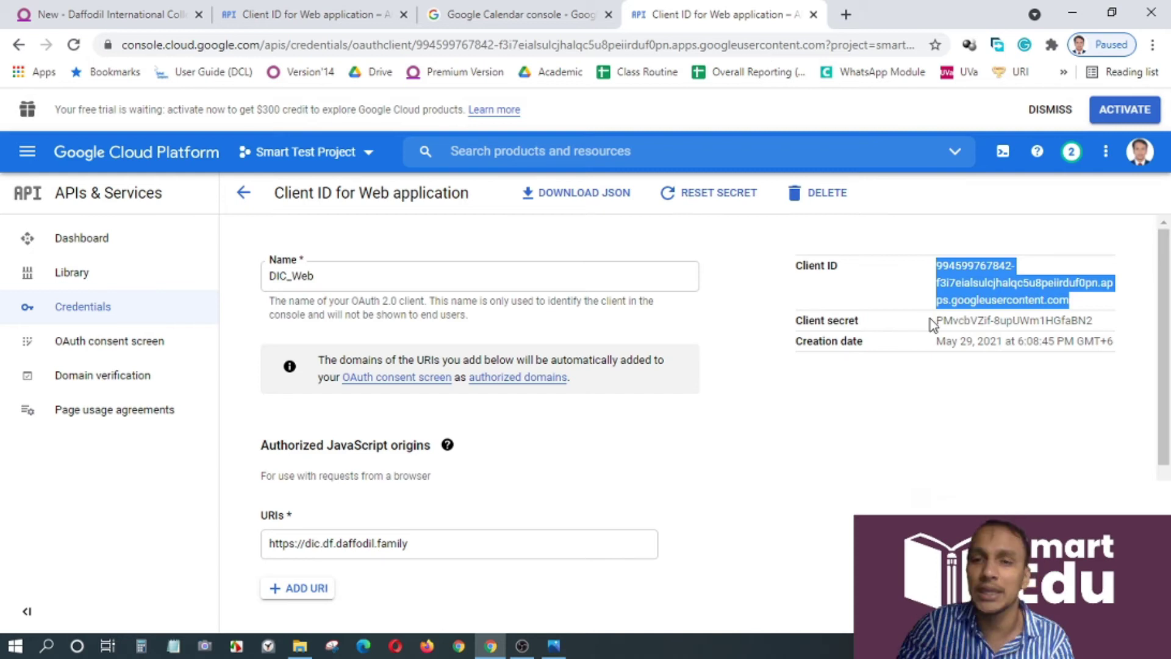
pyautogui.moveTo(934, 319); pyautogui.dragTo(1094, 320)
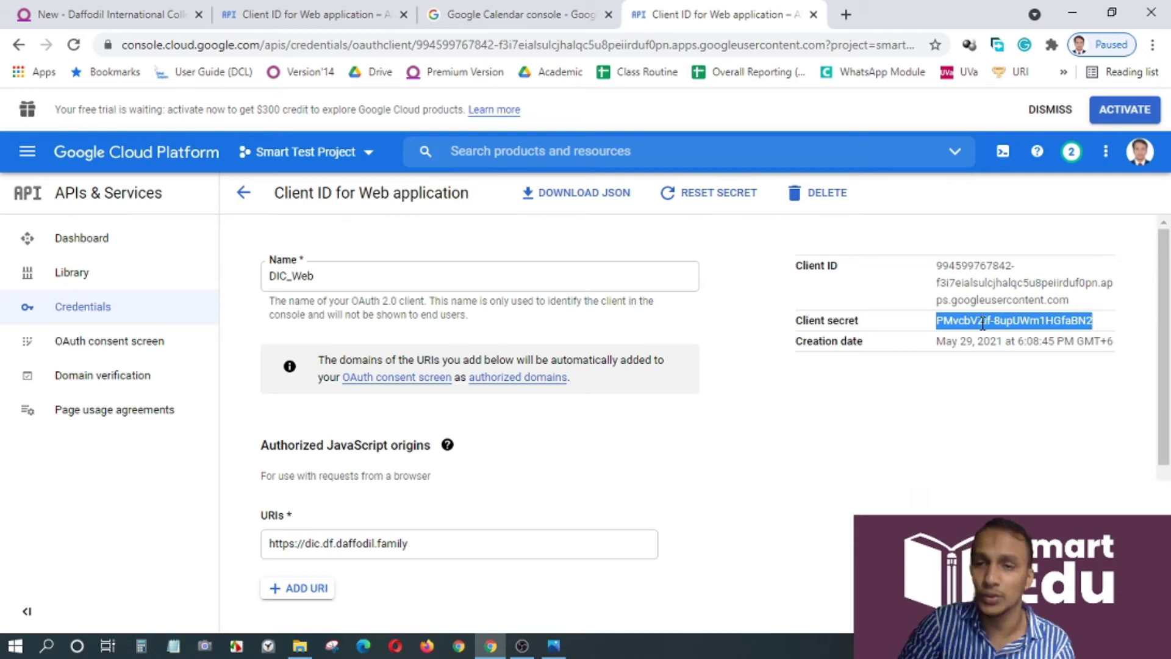
pyautogui.hotkey('ctrl', '1')
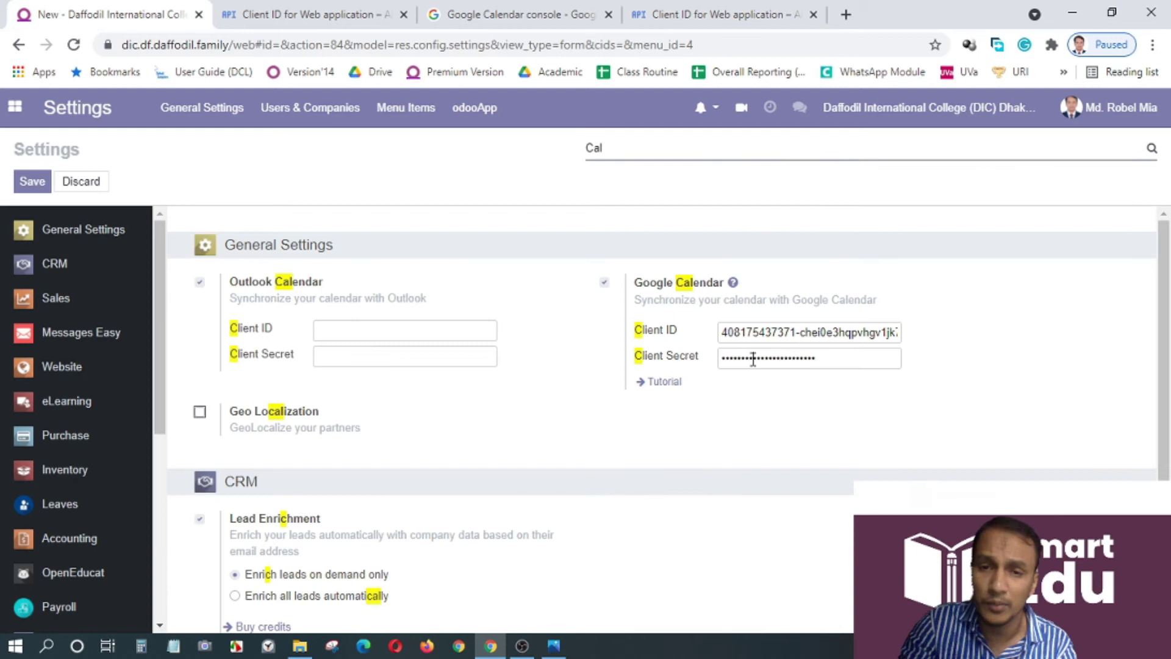
pyautogui.click(753, 359)
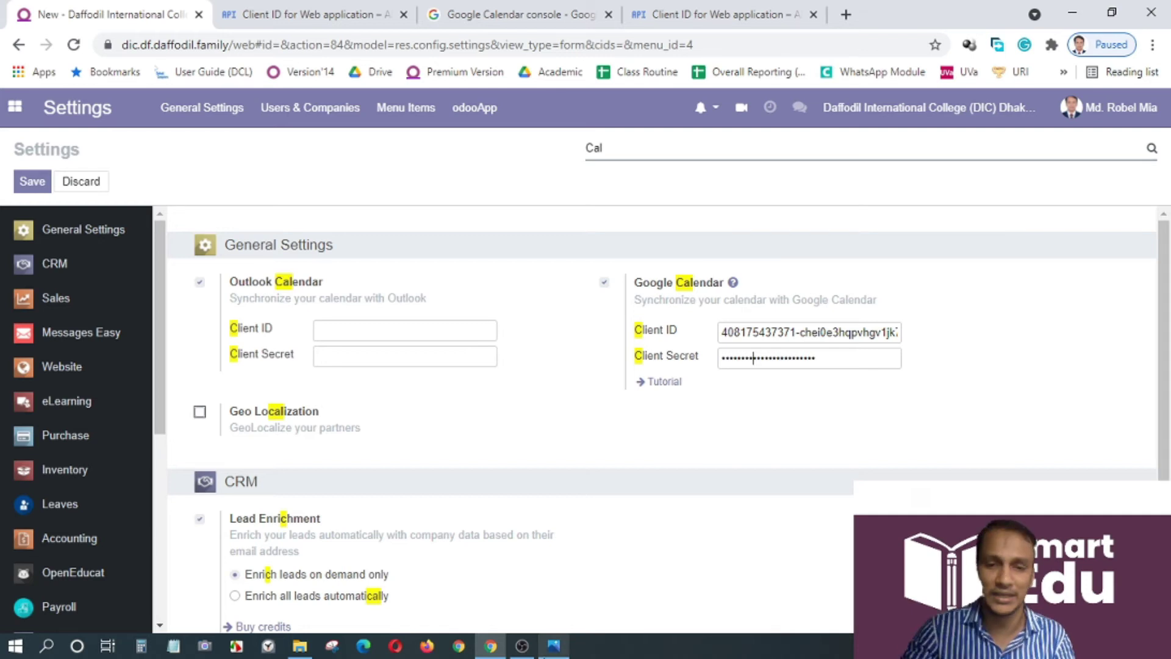
# Review the Calendar Module diagram Calendar.PNG in Photos and return to the browser
pyautogui.hotkey('alt', 'Tab')
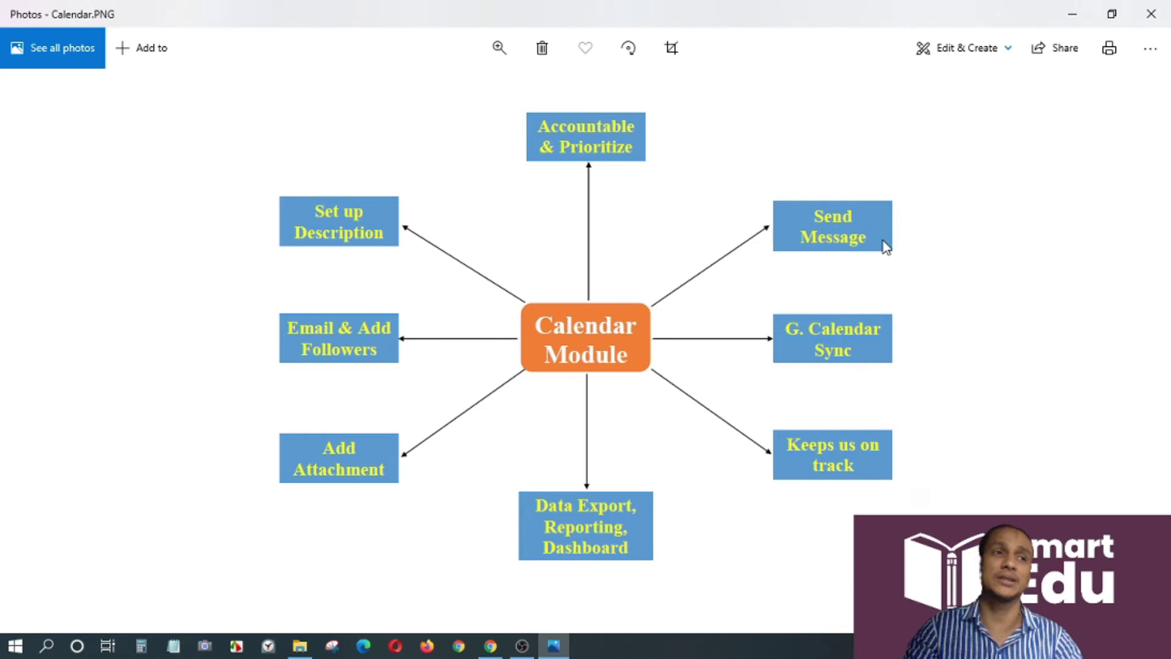
pyautogui.click(1073, 12)
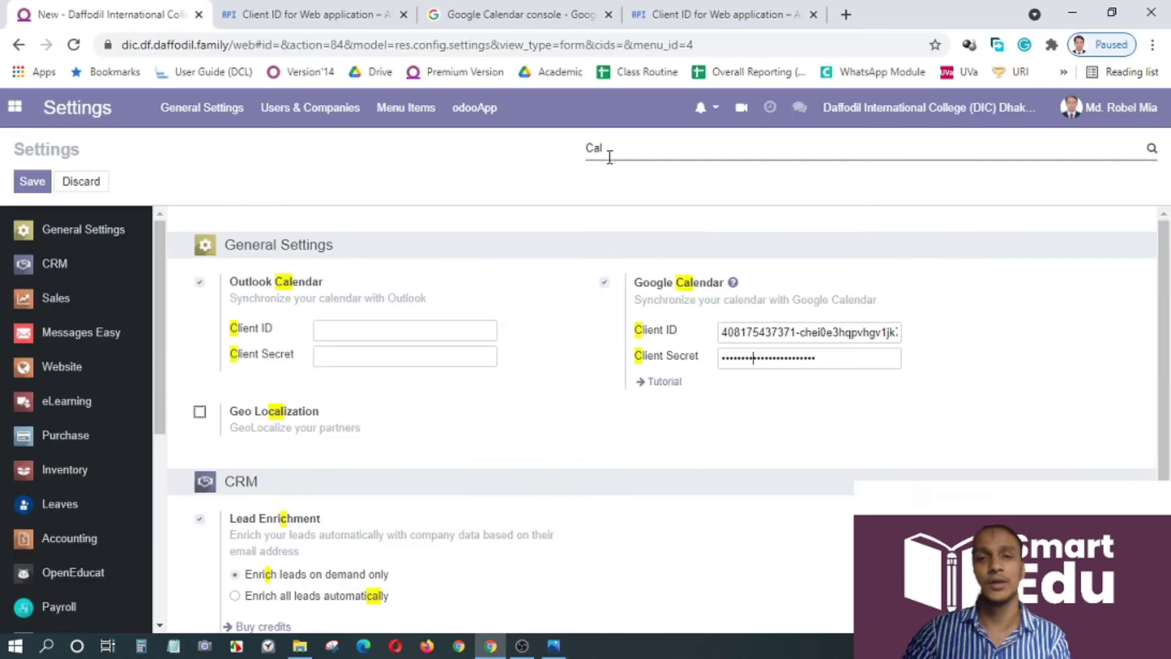
# Open the Calendar app from the Odoo app overview to show the weekly meetings
pyautogui.click(13, 108)
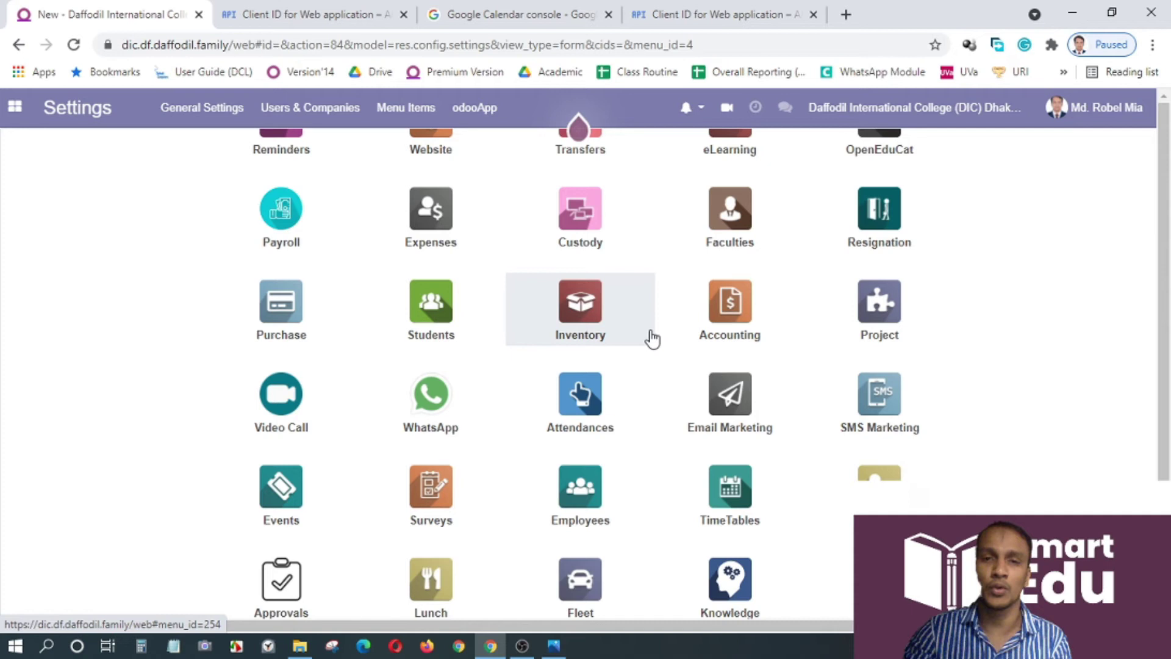
pyautogui.scroll(5, 652, 339)
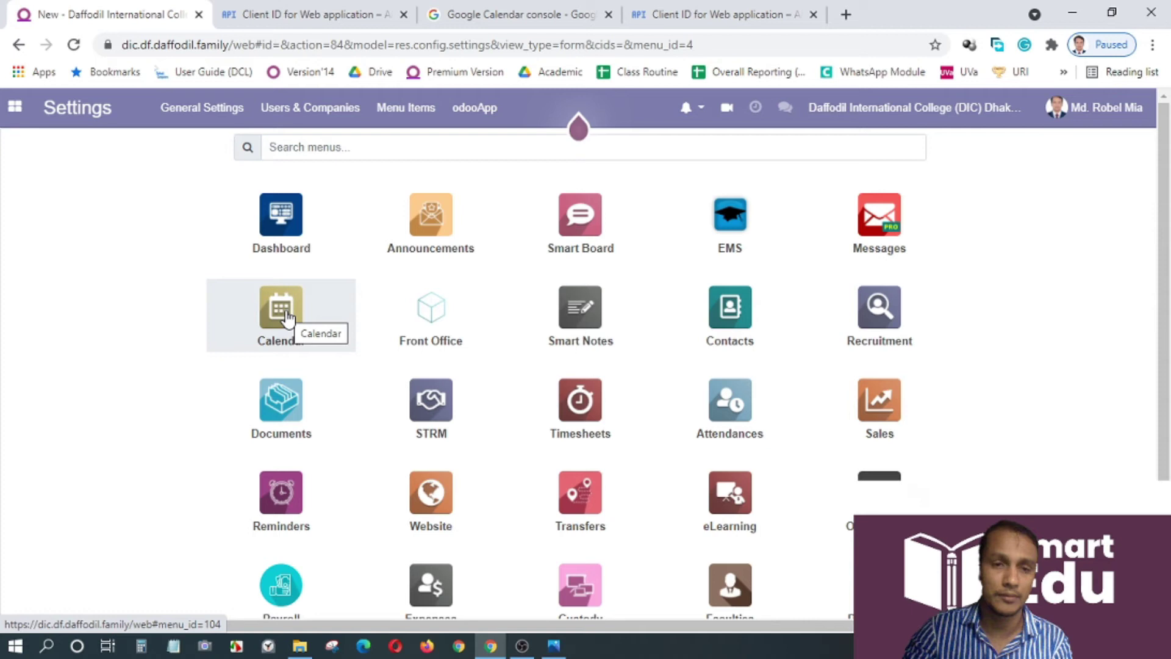
pyautogui.click(285, 312)
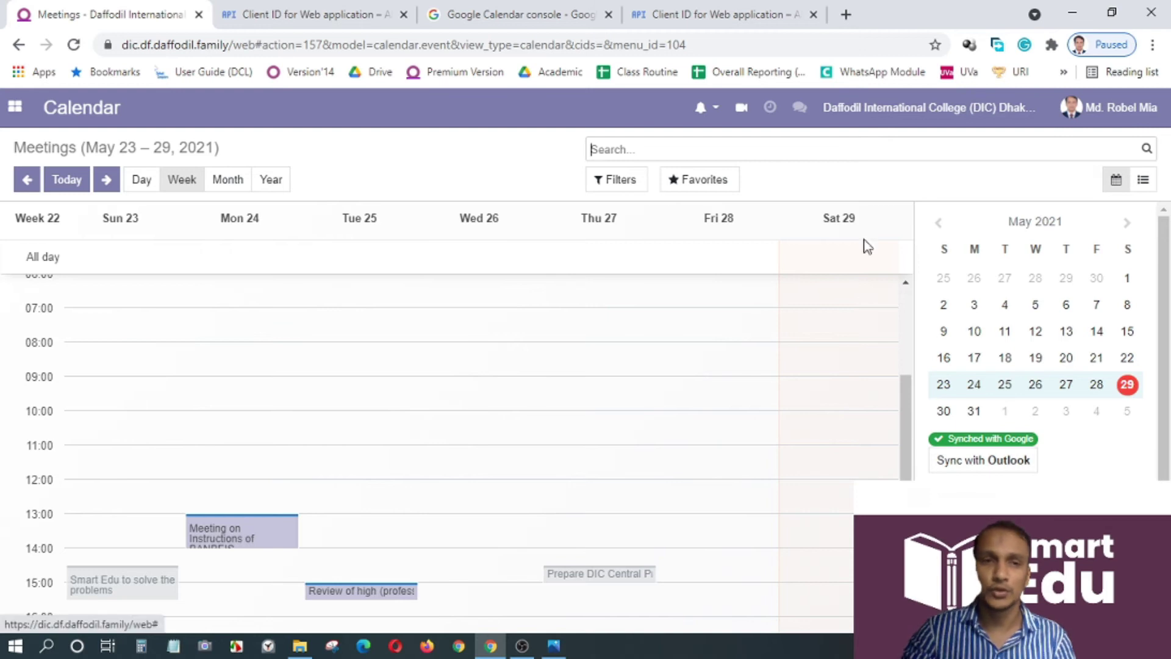
# Create a new meeting from the meetings list with the subject Test Smart Edu
pyautogui.click(1145, 183)
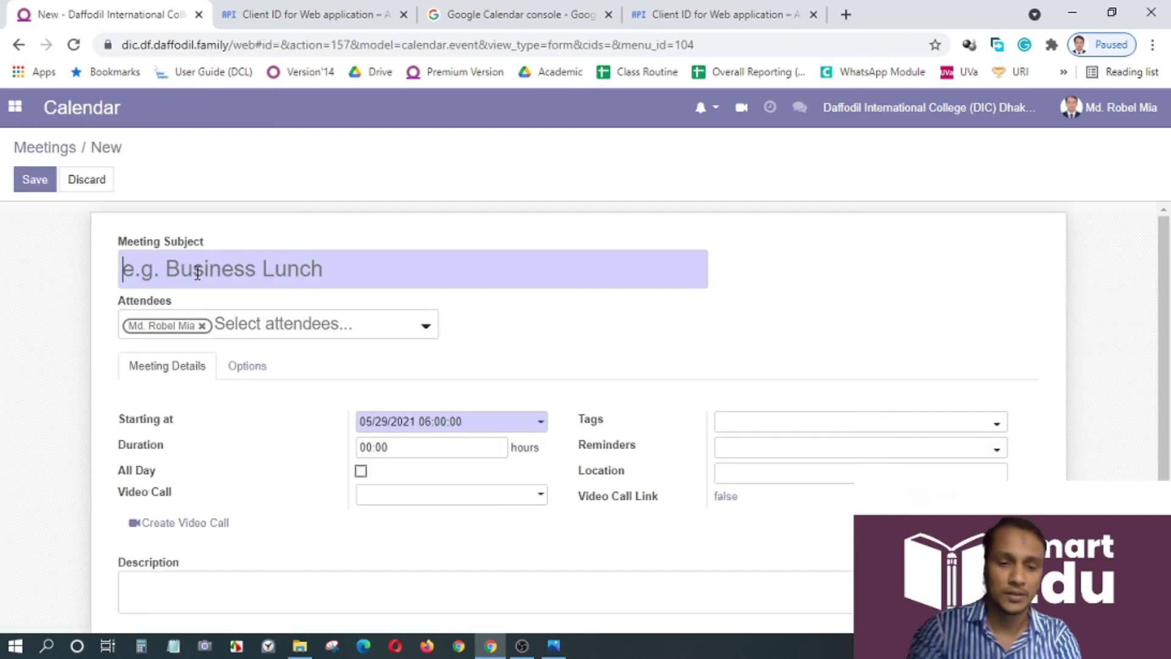
pyautogui.write('Test Sm')
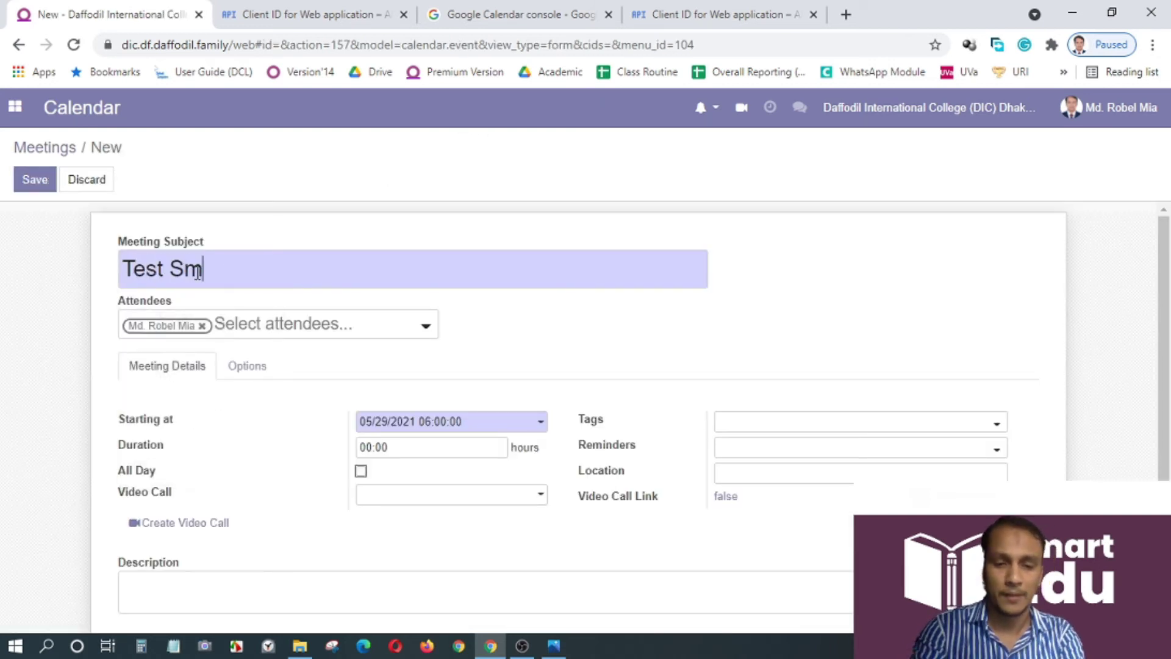
pyautogui.write('art Edu')
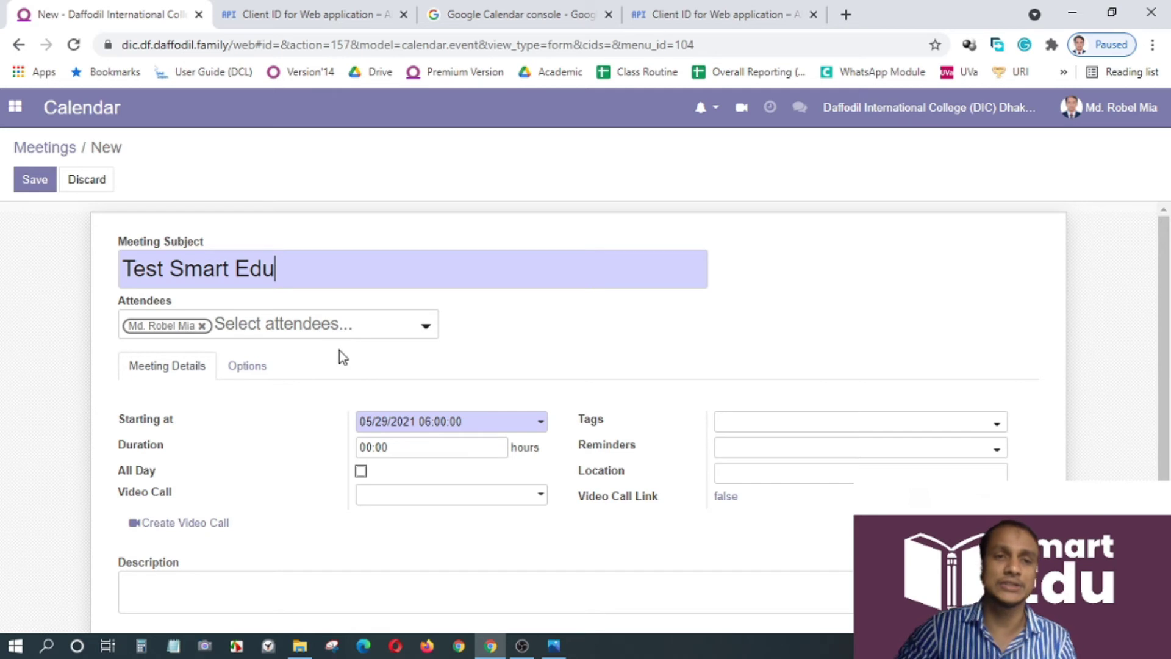
# Add two more attendees to the meeting, one found by searching for Counse and the other by the contact's name
pyautogui.click(303, 333)
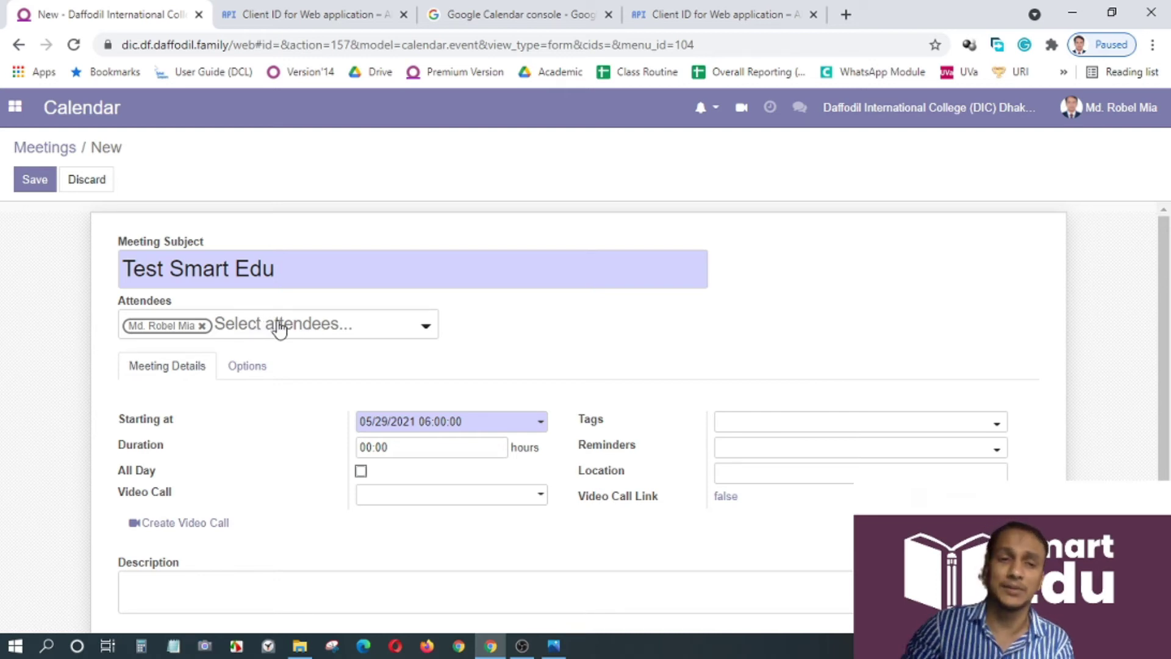
pyautogui.click(224, 325)
pyautogui.write('Coun')
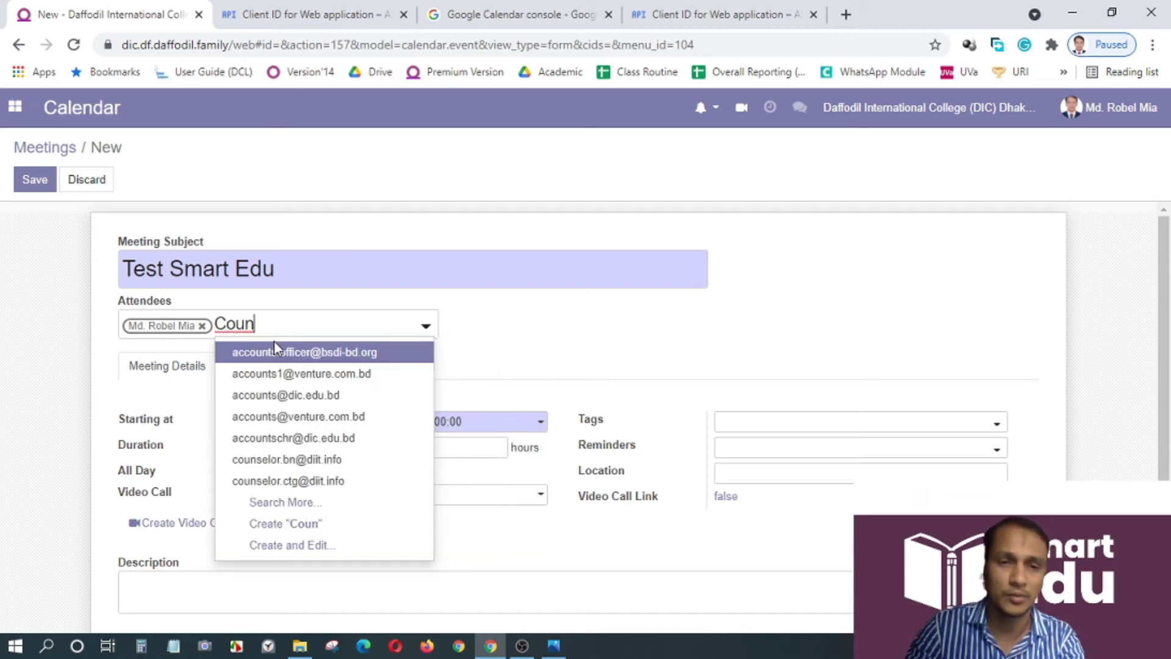
pyautogui.write('se')
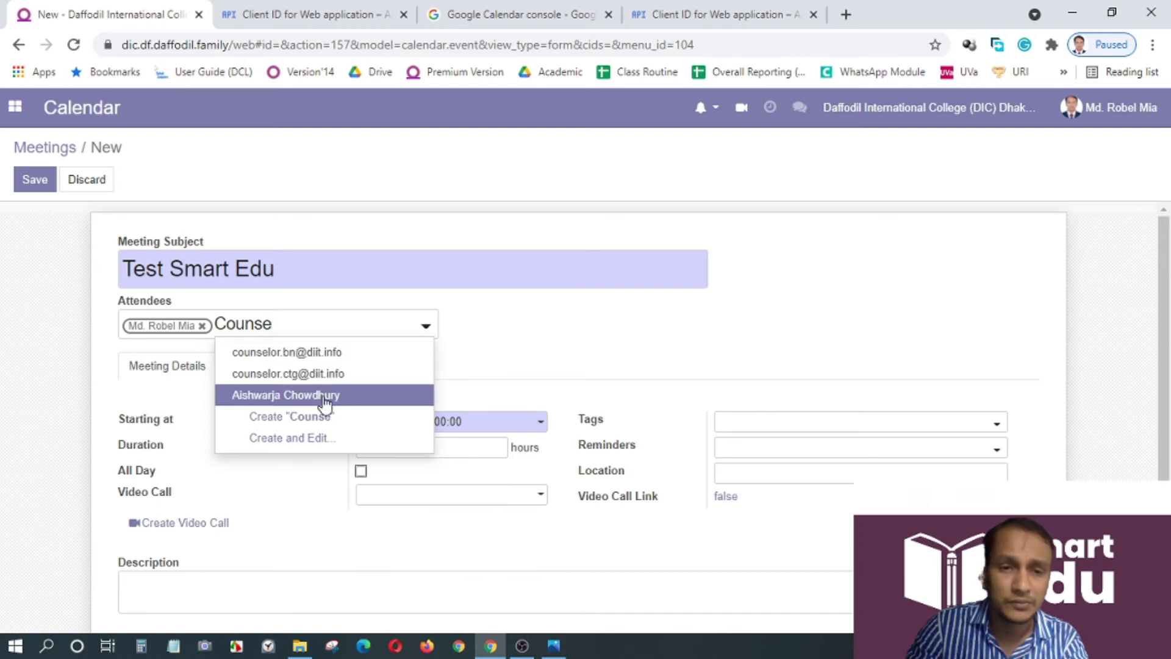
pyautogui.click(314, 402)
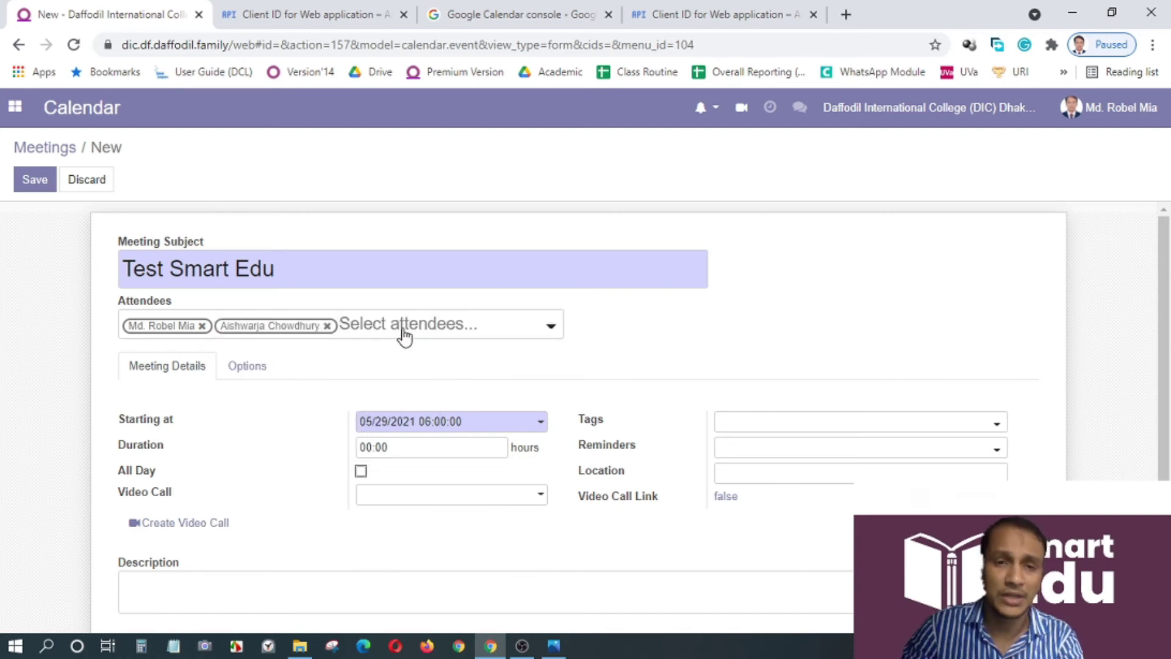
pyautogui.click(403, 337)
pyautogui.write('R')
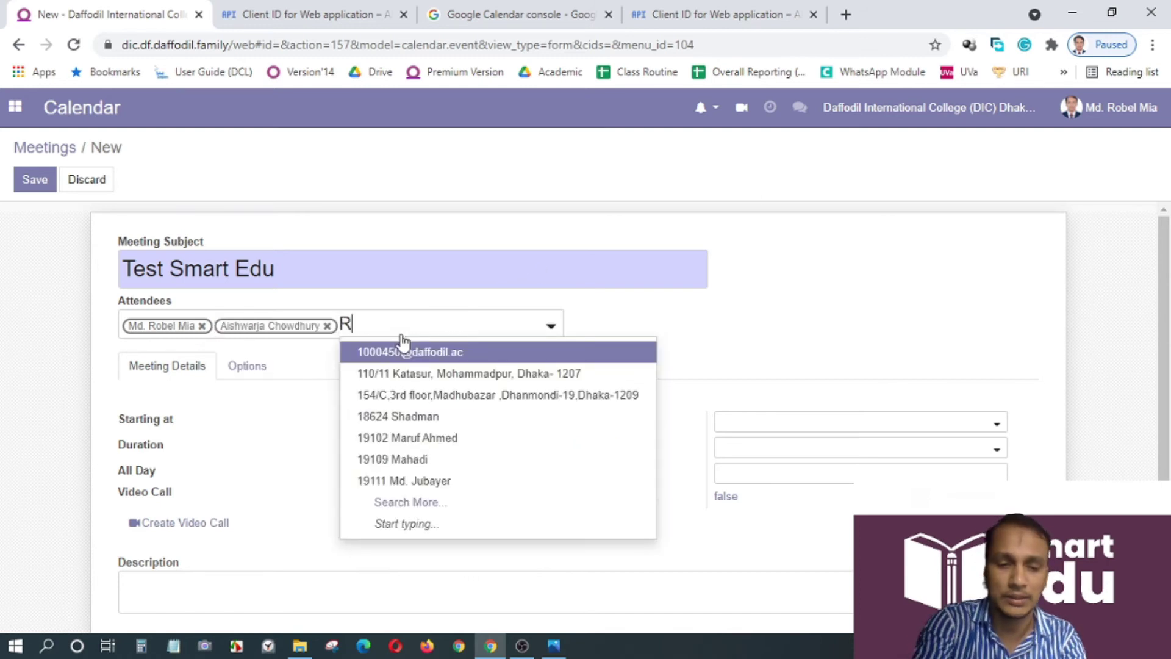
pyautogui.write('abb')
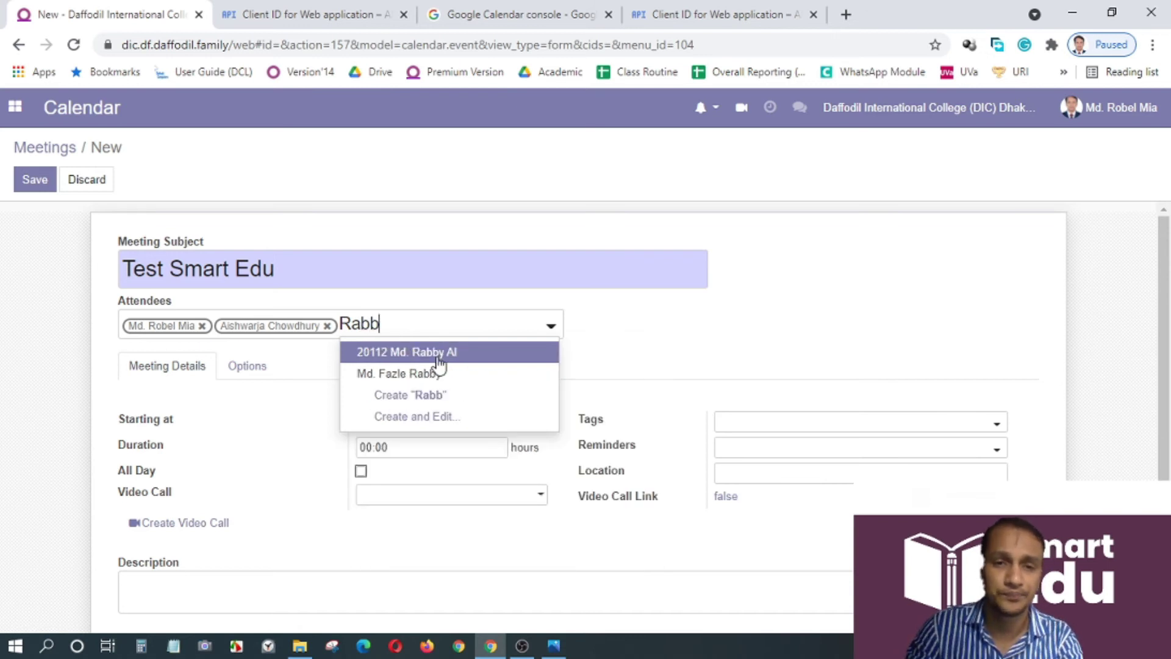
pyautogui.click(426, 373)
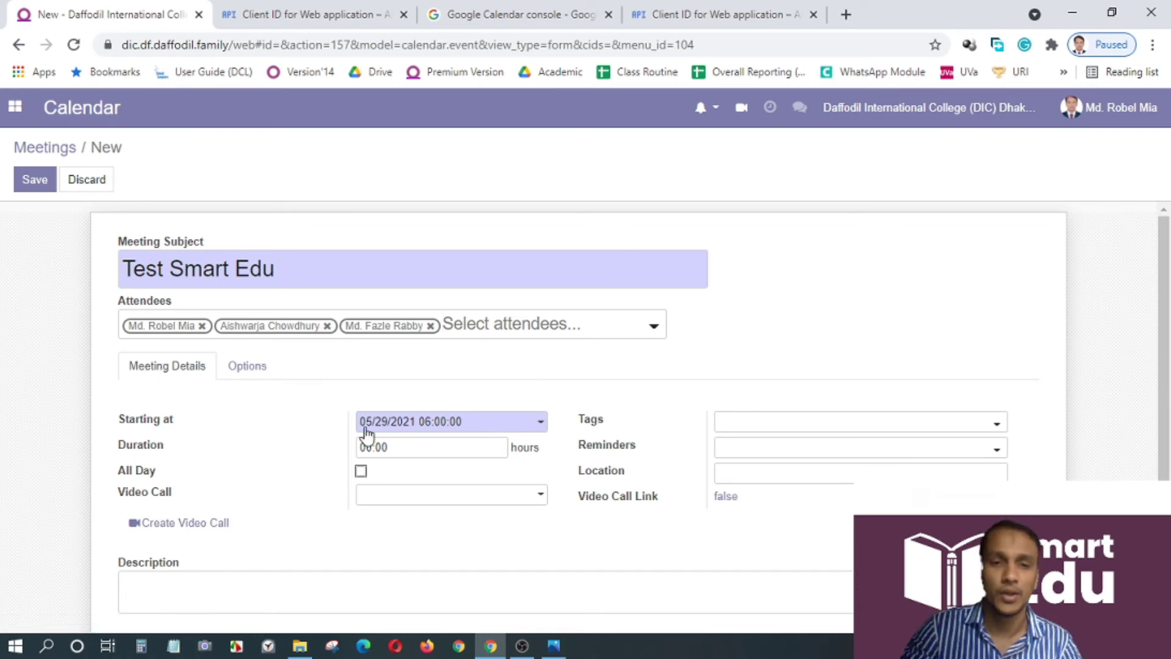
# Set the meeting's start to 05/29/2021 20:00:00
pyautogui.click(412, 426)
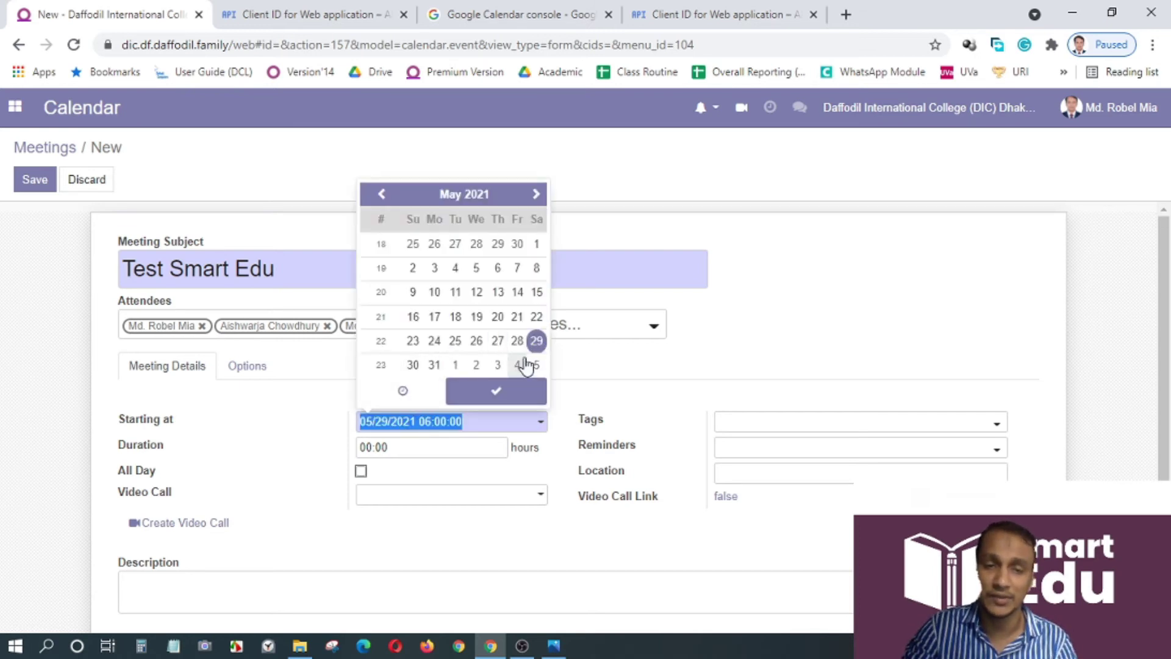
pyautogui.click(427, 427)
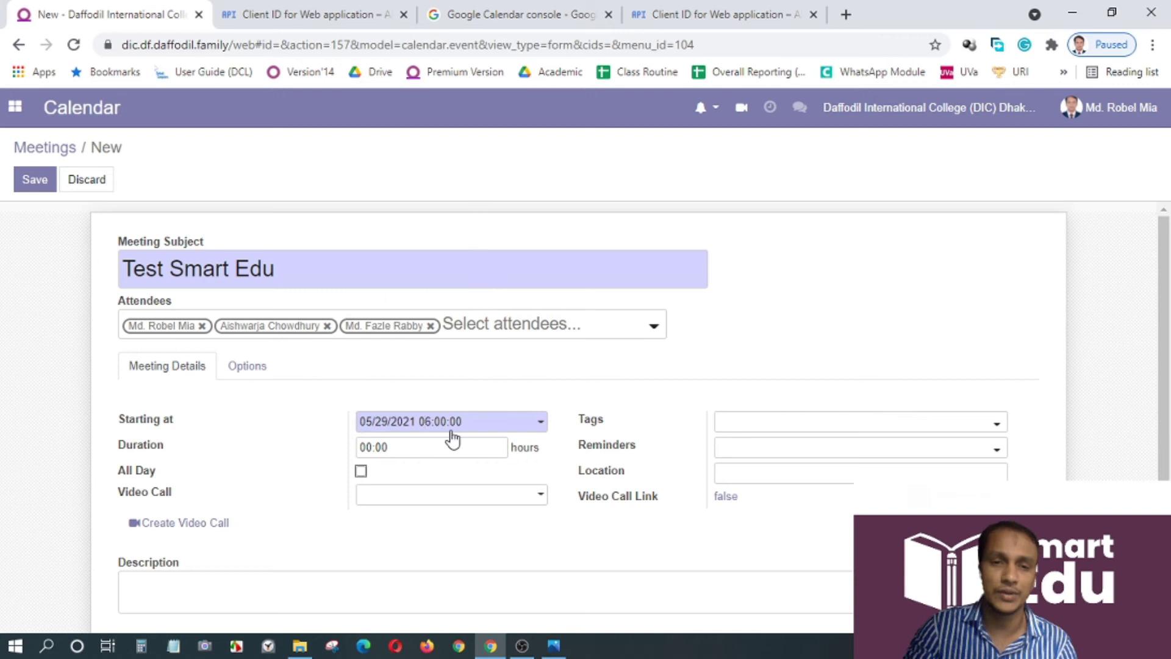
pyautogui.press('BackSpace')
pyautogui.press('BackSpace')
pyautogui.write('20')
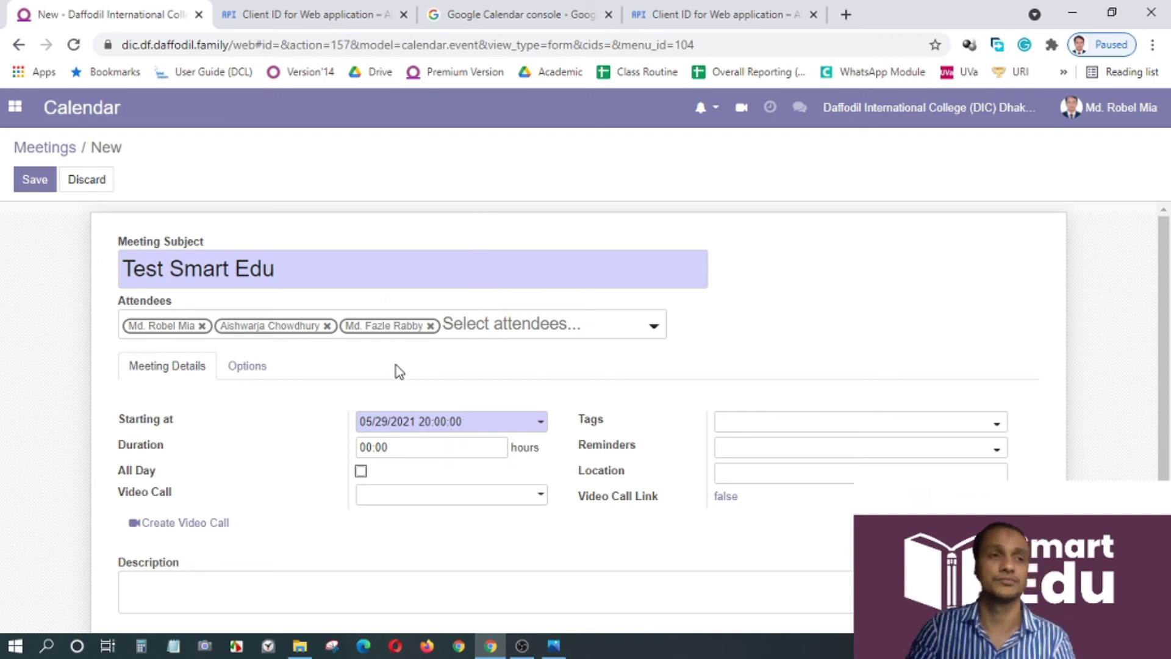
# Set the meeting's duration to 01:00 hours and add the Notification - 15 Minutes reminder
pyautogui.click(732, 430)
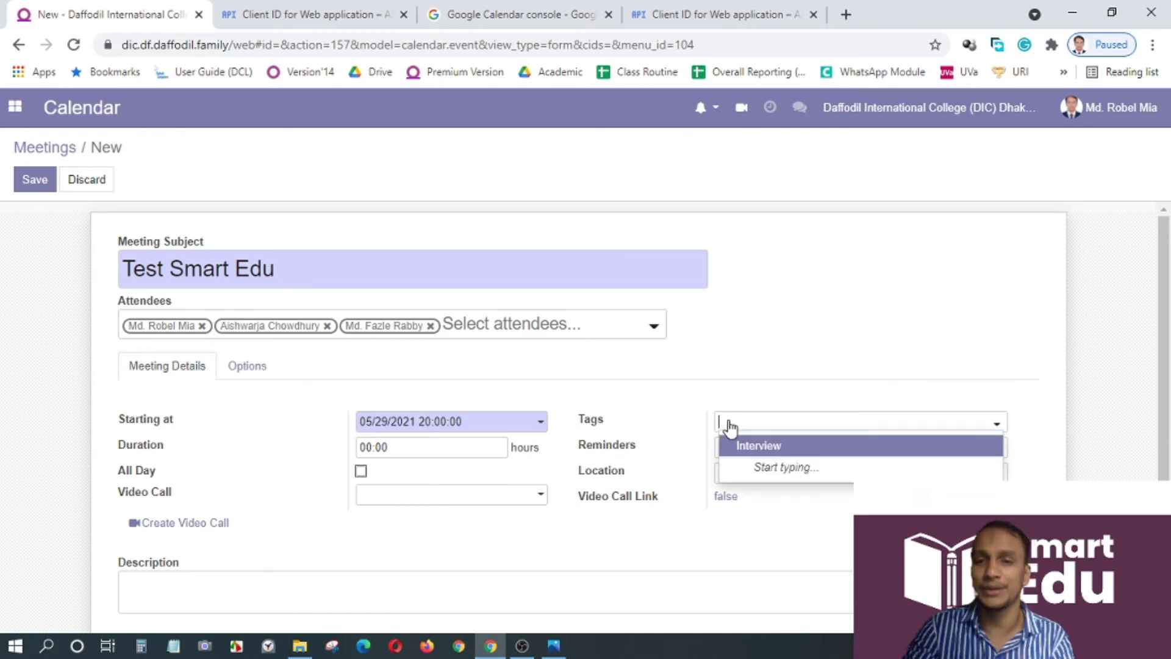
pyautogui.click(825, 355)
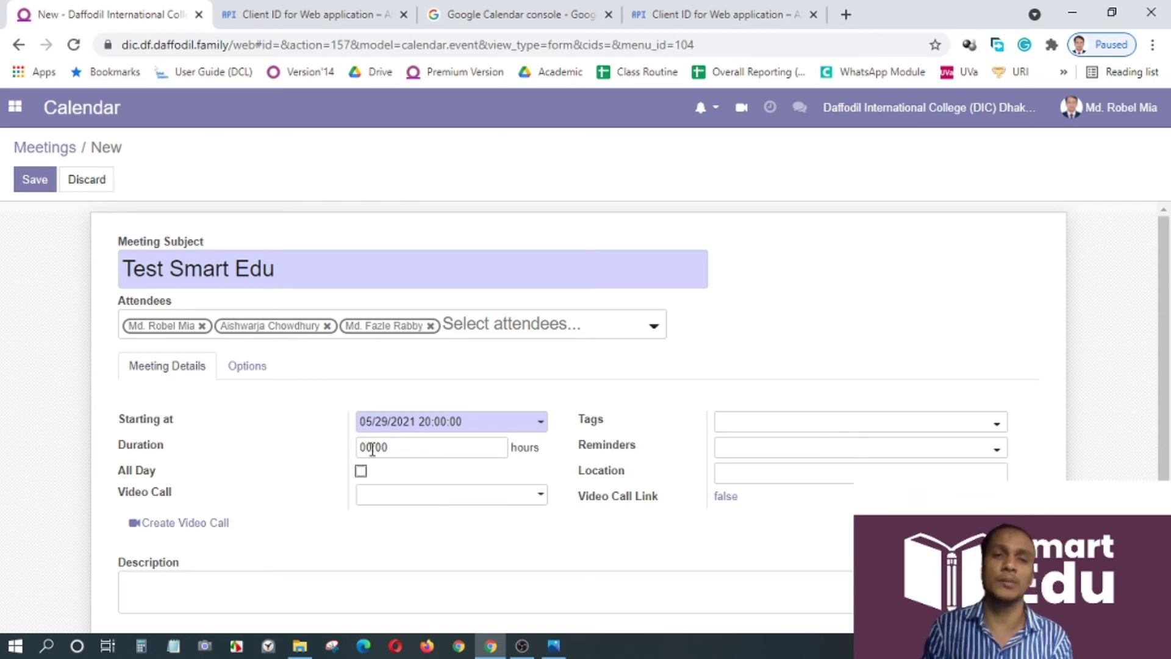
pyautogui.press('BackSpace')
pyautogui.write('1')
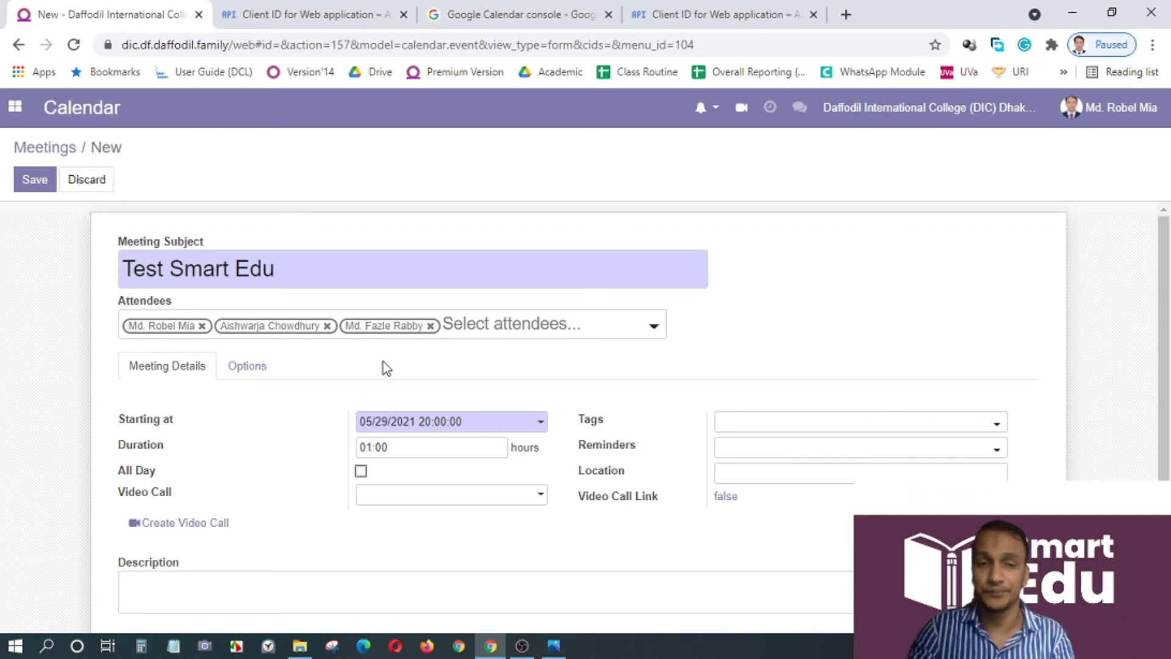
pyautogui.click(750, 459)
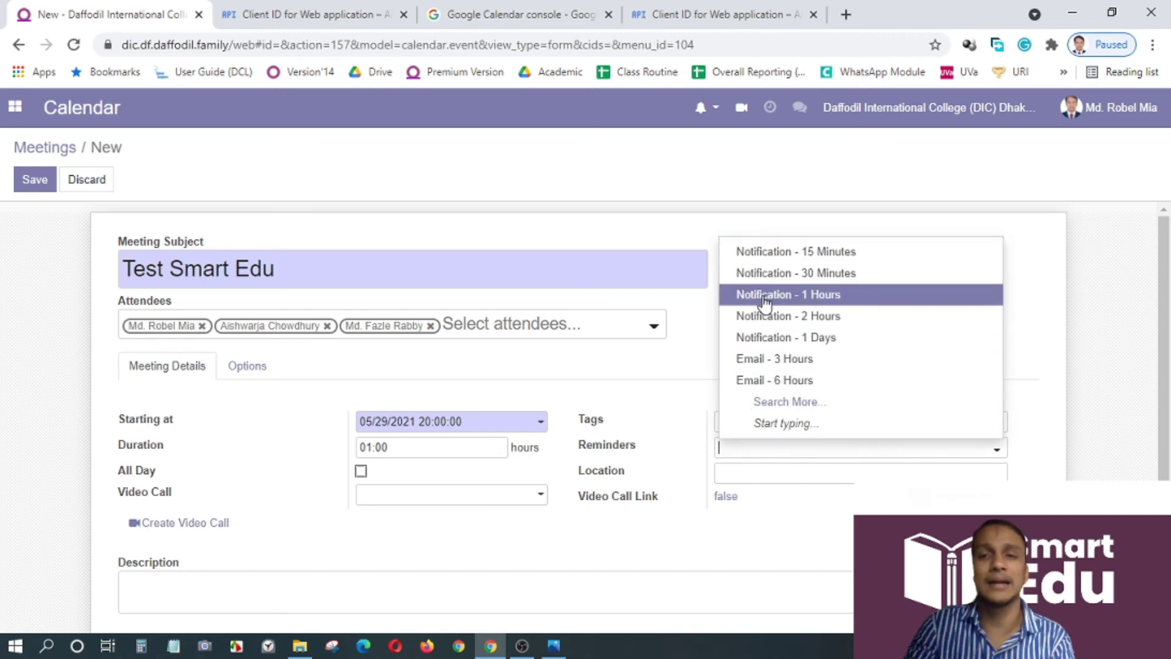
pyautogui.click(774, 257)
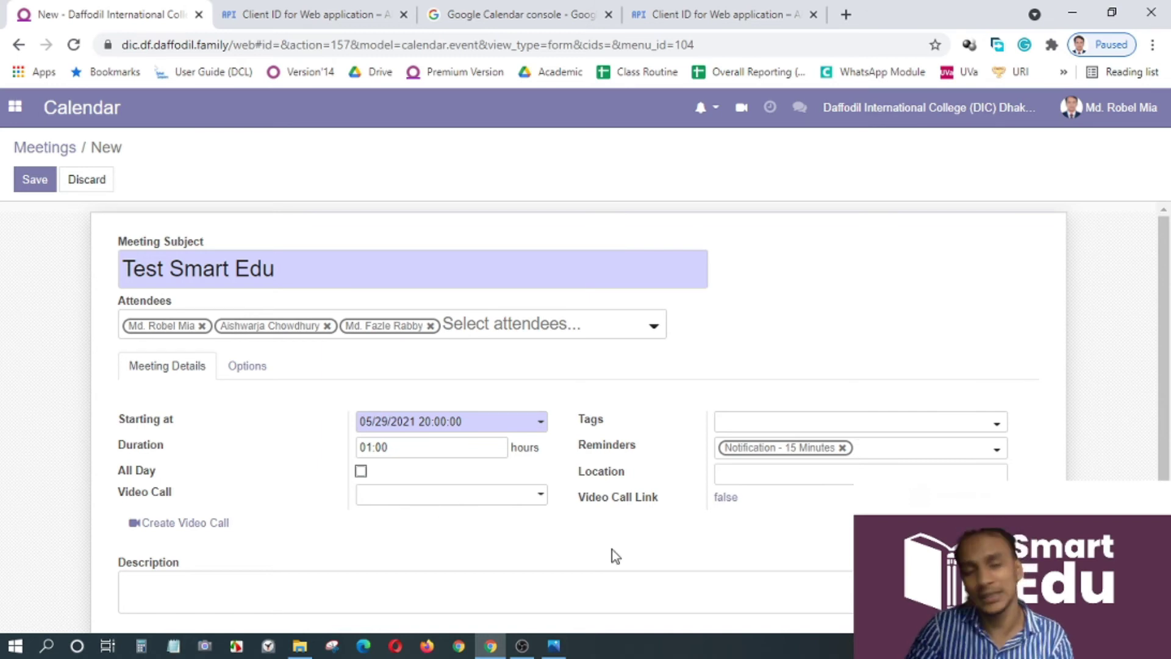
# Enter Agenda: as the meeting's description and save the meeting
pyautogui.scroll(-3, 489, 408)
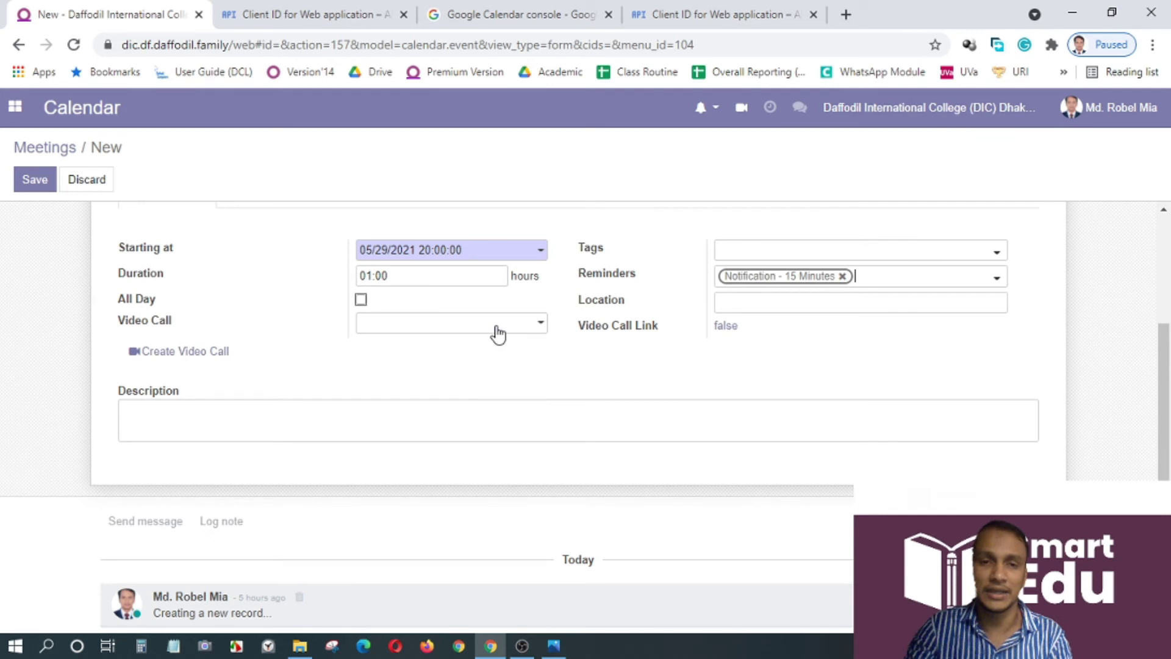
pyautogui.scroll(-1, 498, 334)
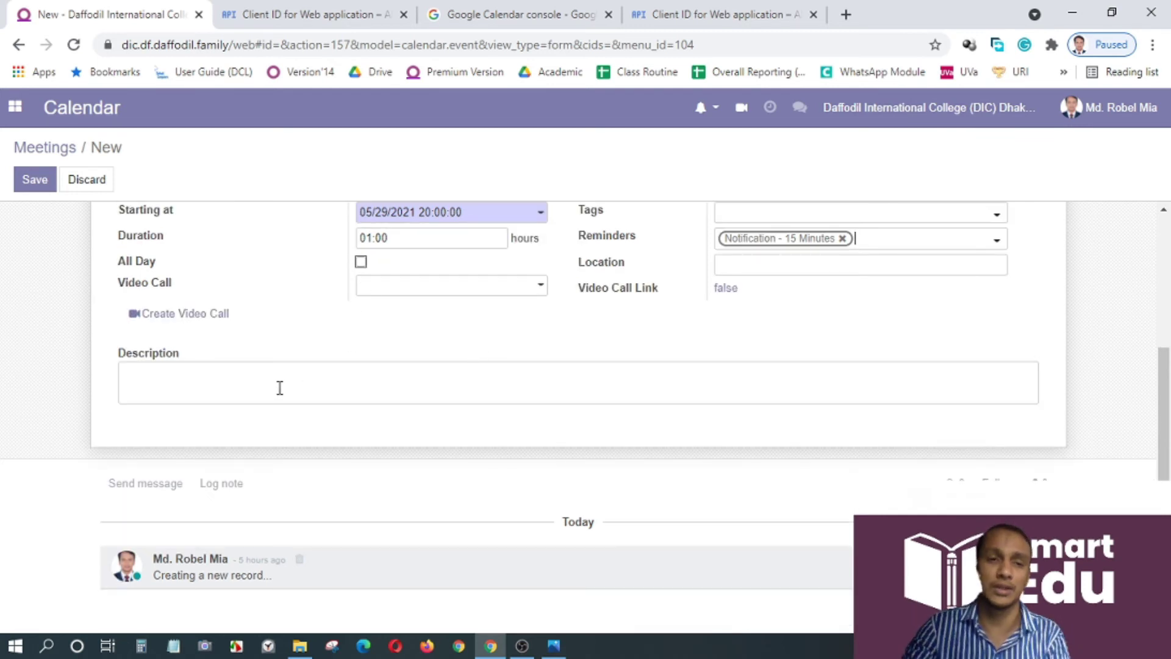
pyautogui.click(125, 377)
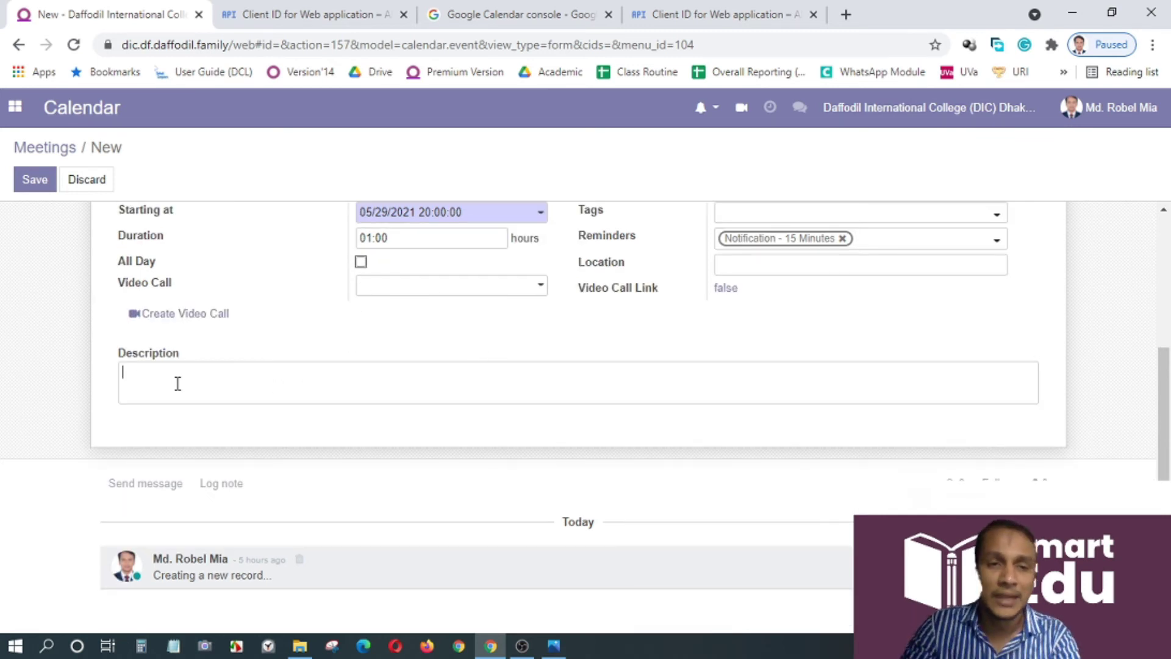
pyautogui.write('Des')
pyautogui.press('BackSpace')
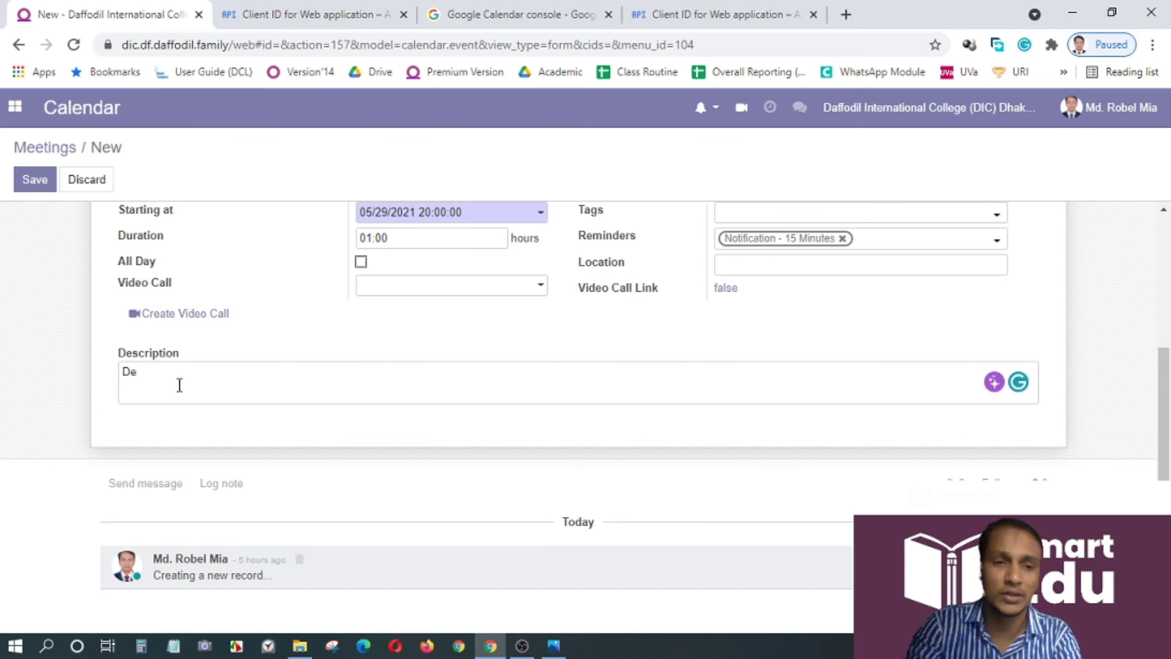
pyautogui.press('BackSpace')
pyautogui.press('BackSpace')
pyautogui.write('Agenda')
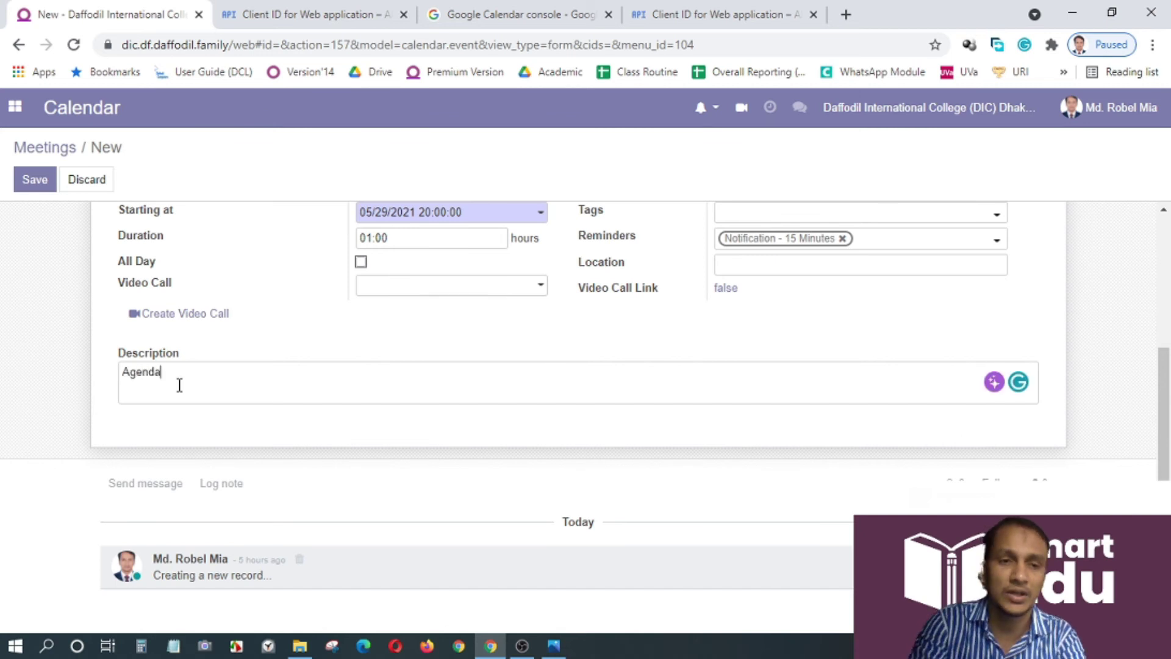
pyautogui.write(':')
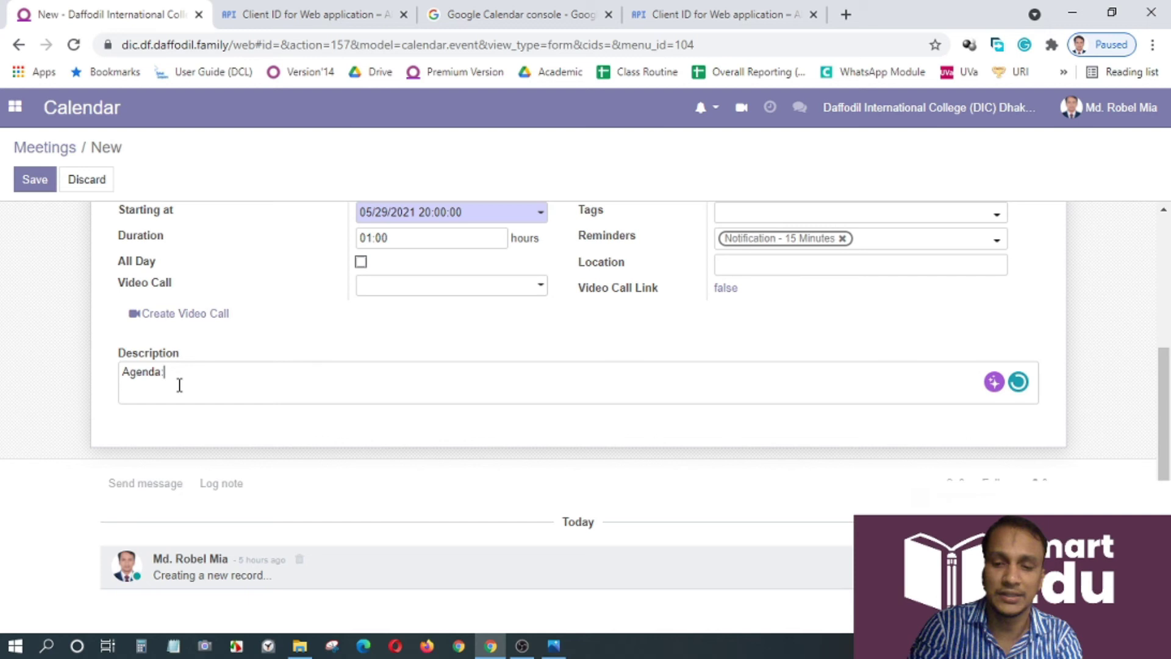
pyautogui.click(87, 199)
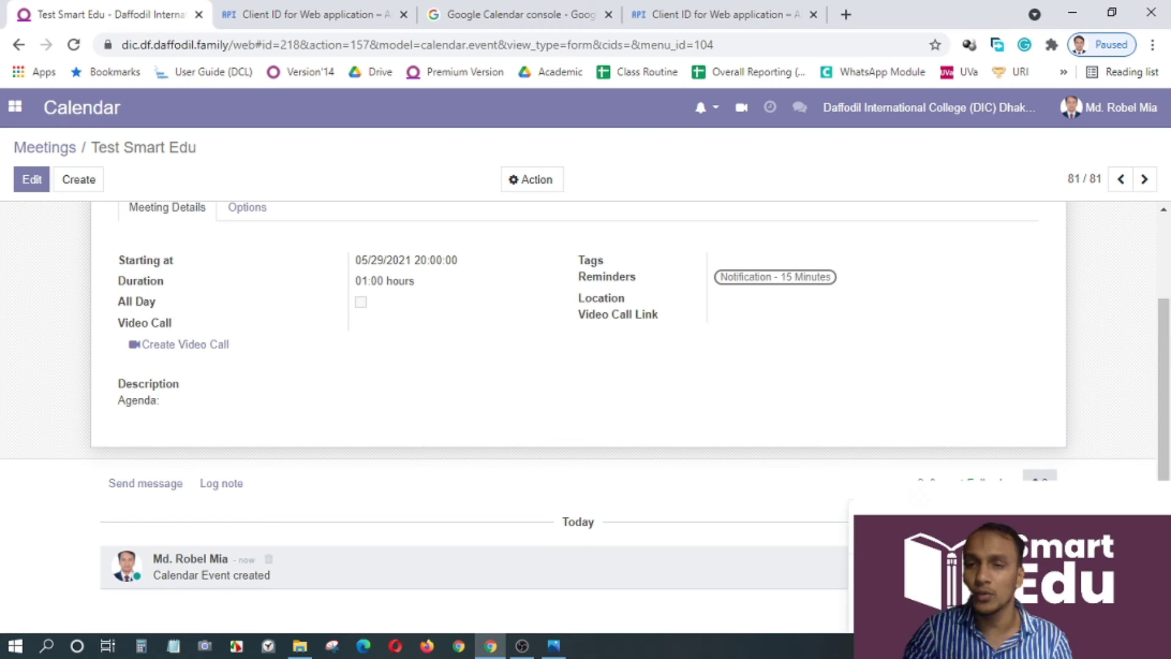
pyautogui.scroll(-1, 586, 427)
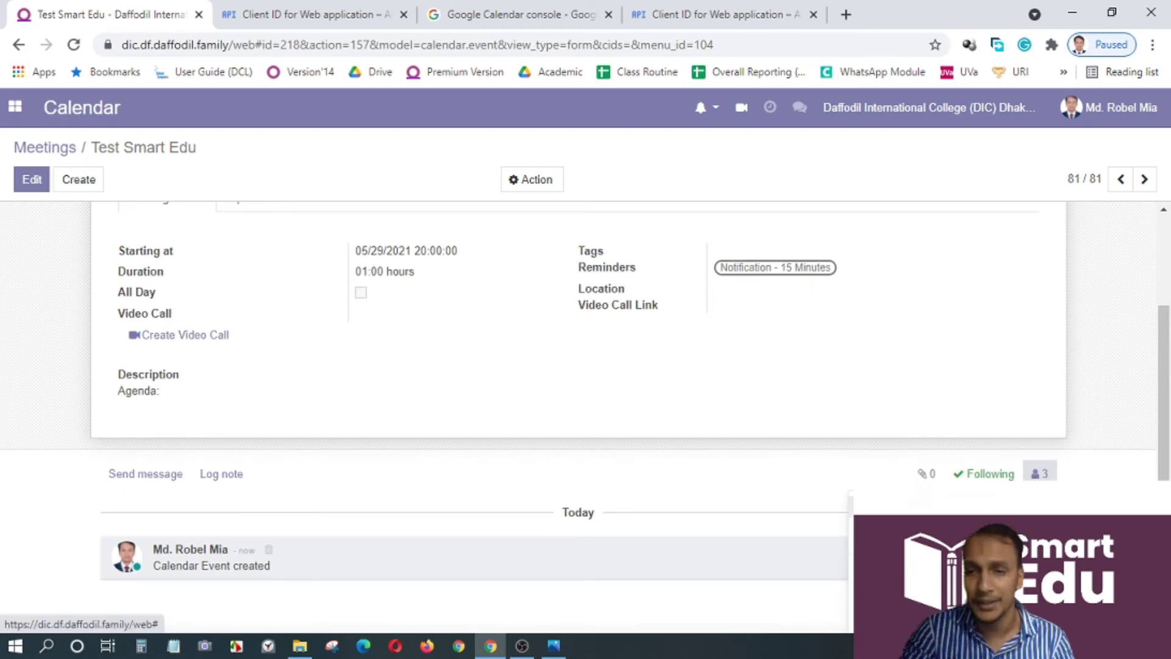
pyautogui.click(1013, 495)
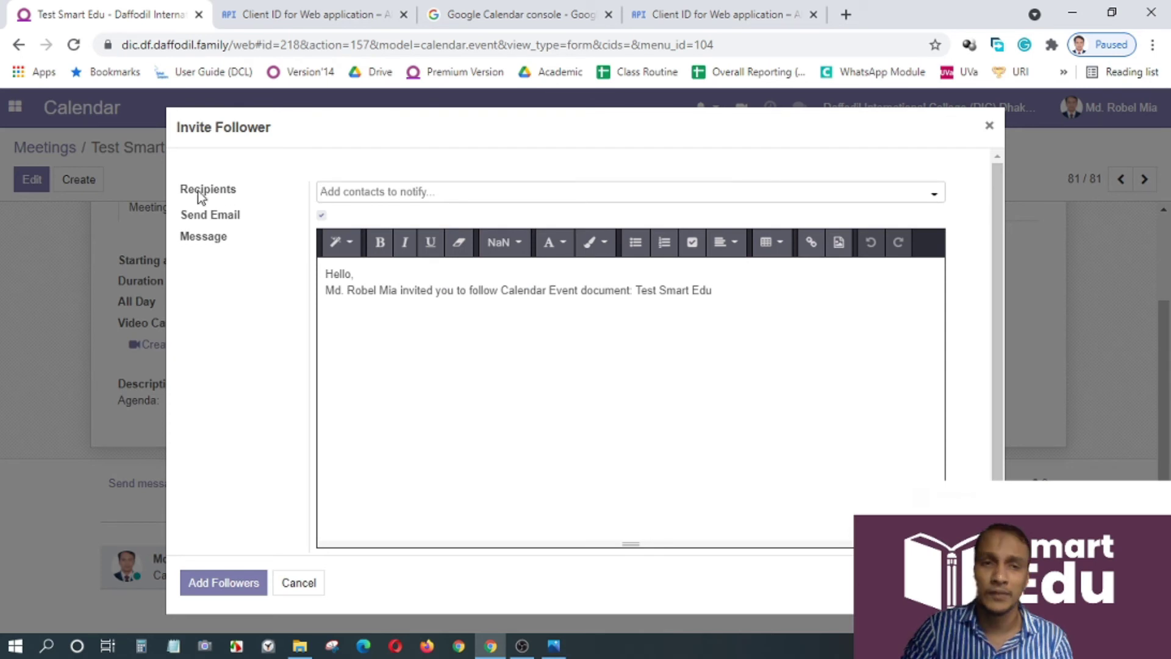
pyautogui.click(343, 193)
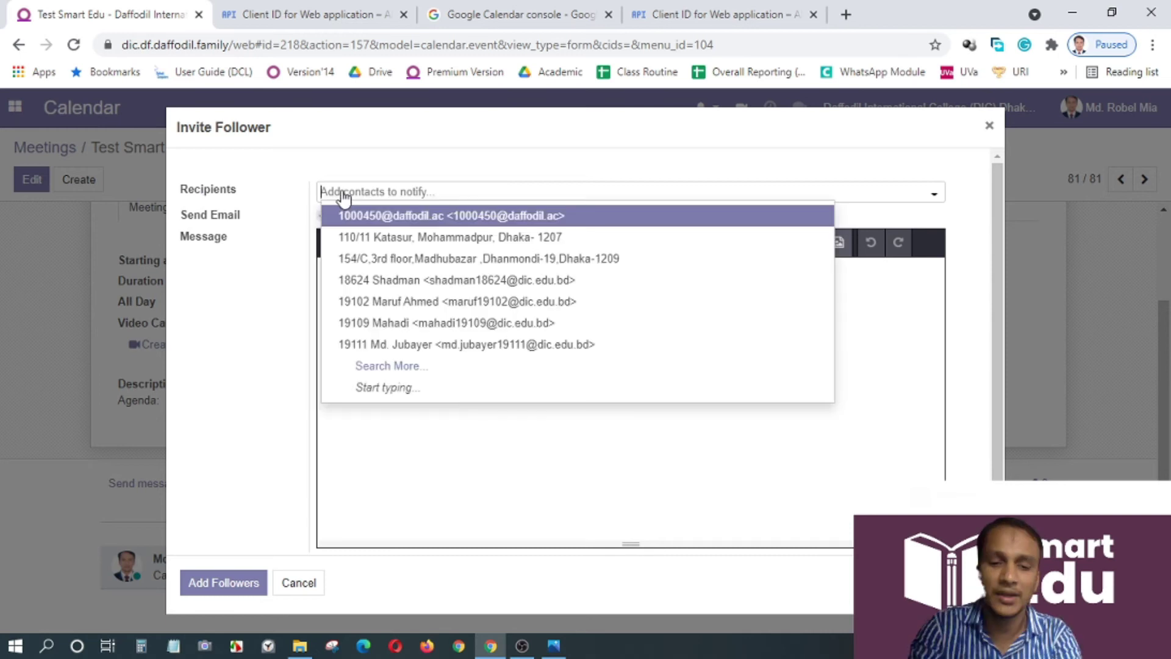
pyautogui.write('K m')
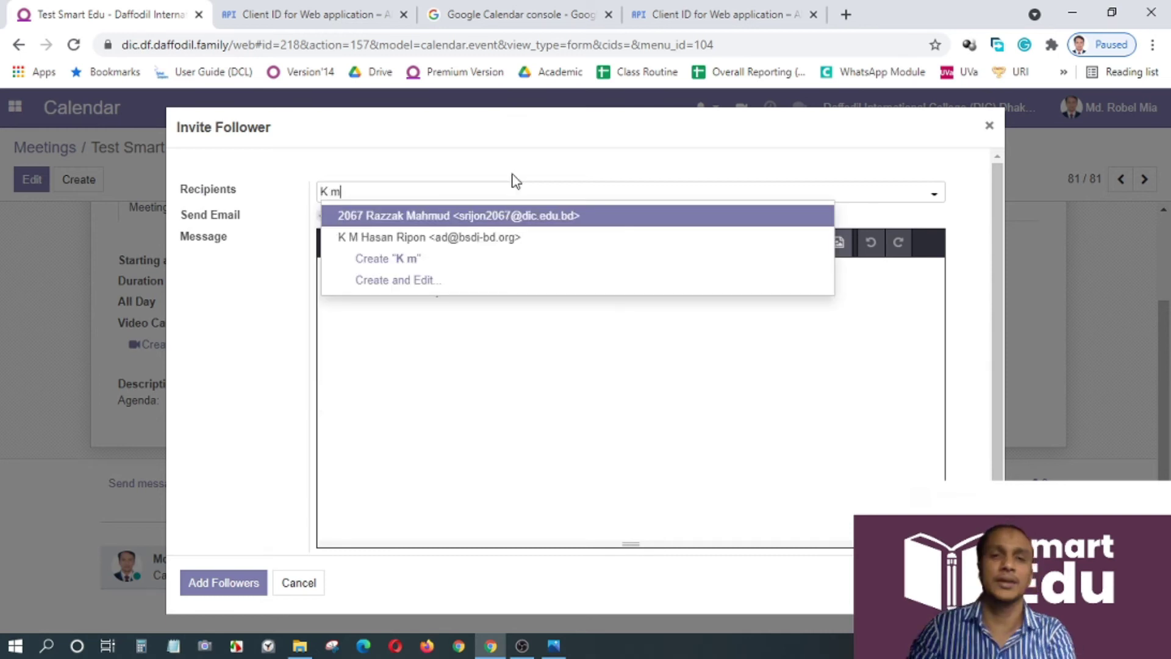
pyautogui.click(489, 242)
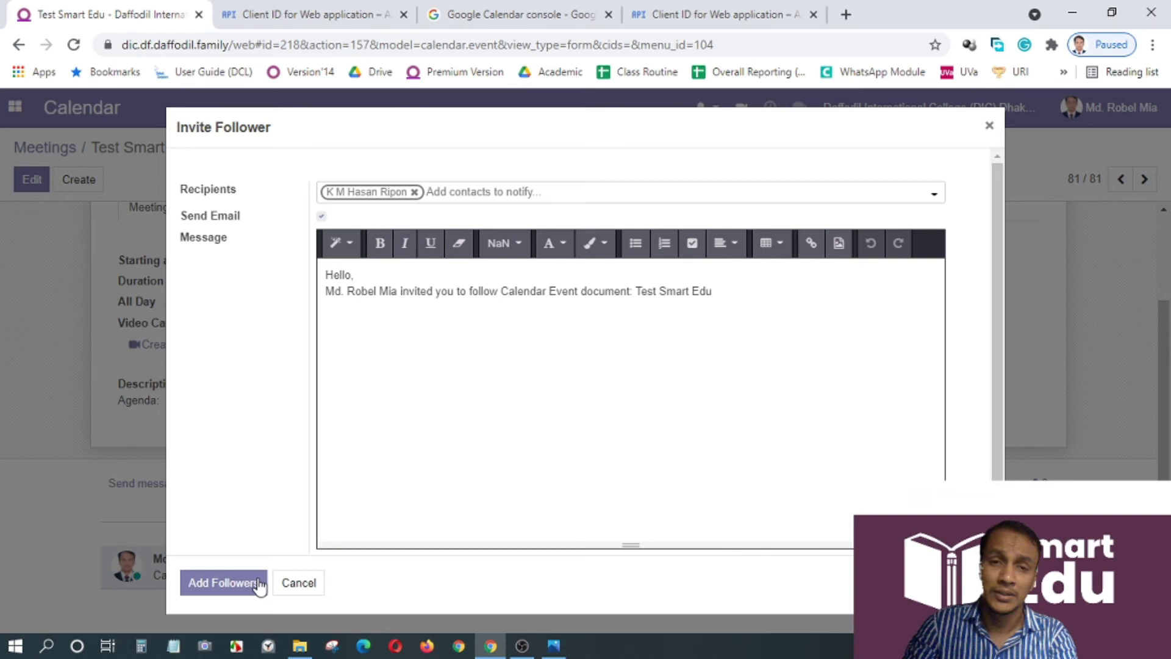
pyautogui.click(300, 583)
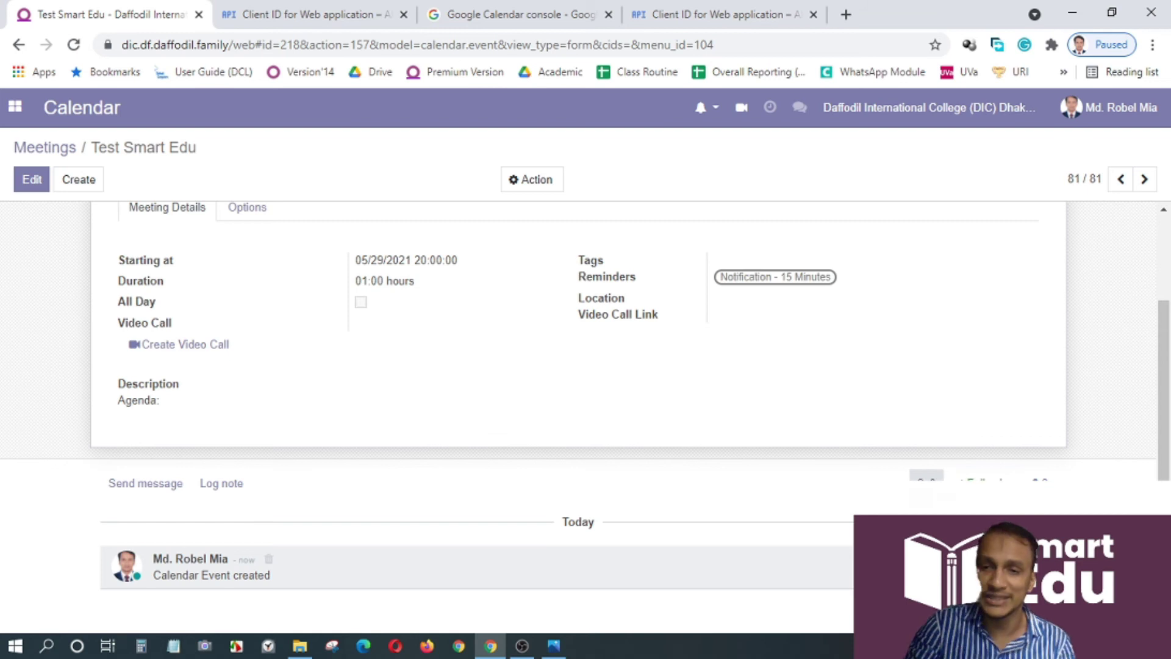
# Attach the image re.PNG from the Desktop to the Test Smart Edu meeting
pyautogui.click(926, 476)
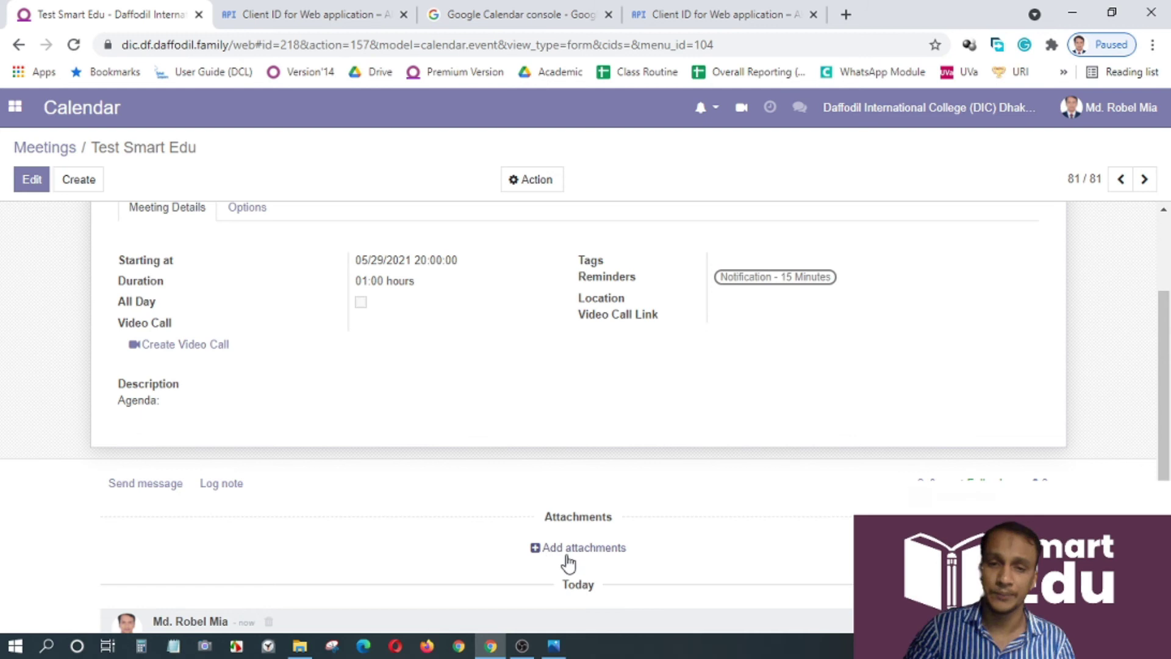
pyautogui.click(596, 550)
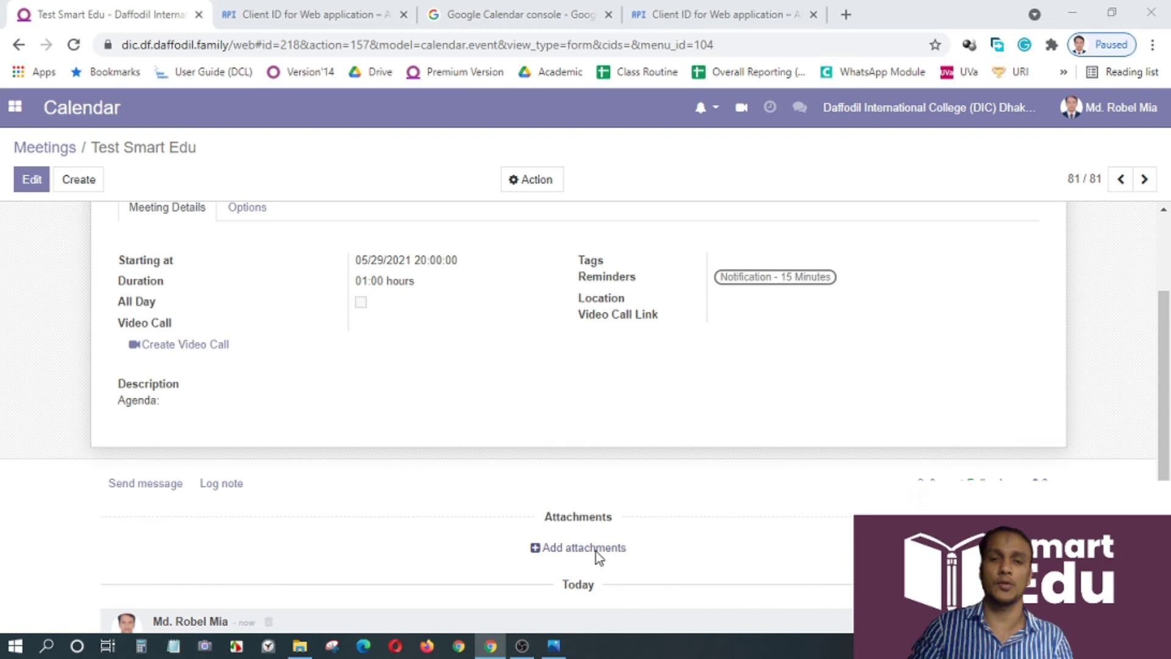
pyautogui.click(596, 551)
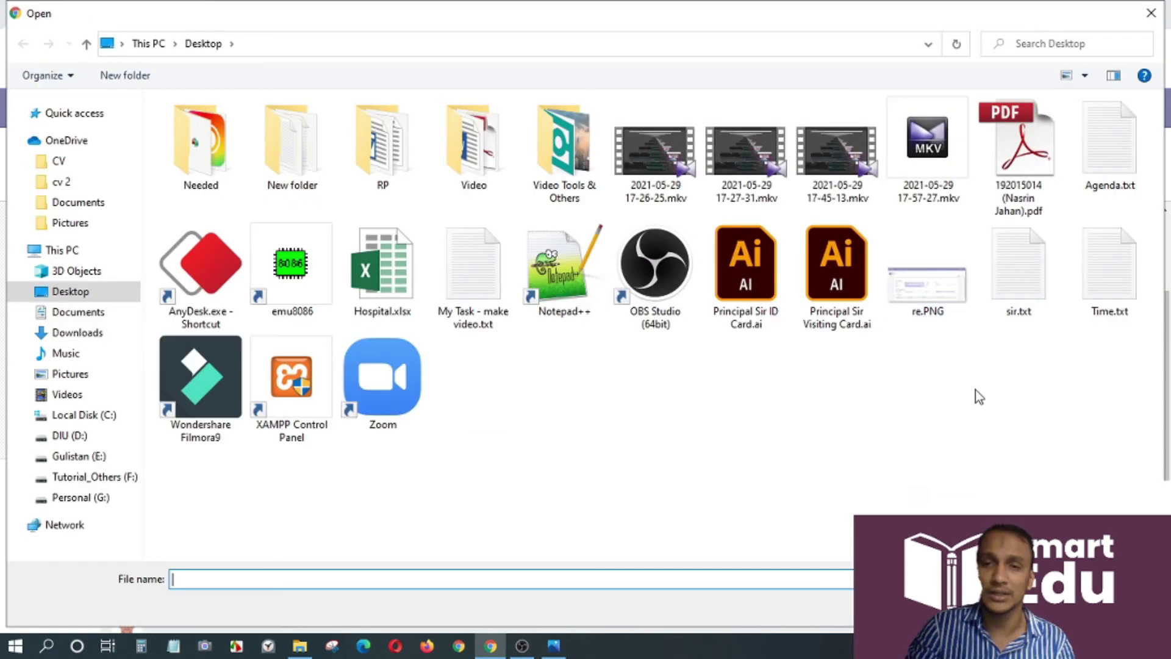
pyautogui.doubleClick(917, 274)
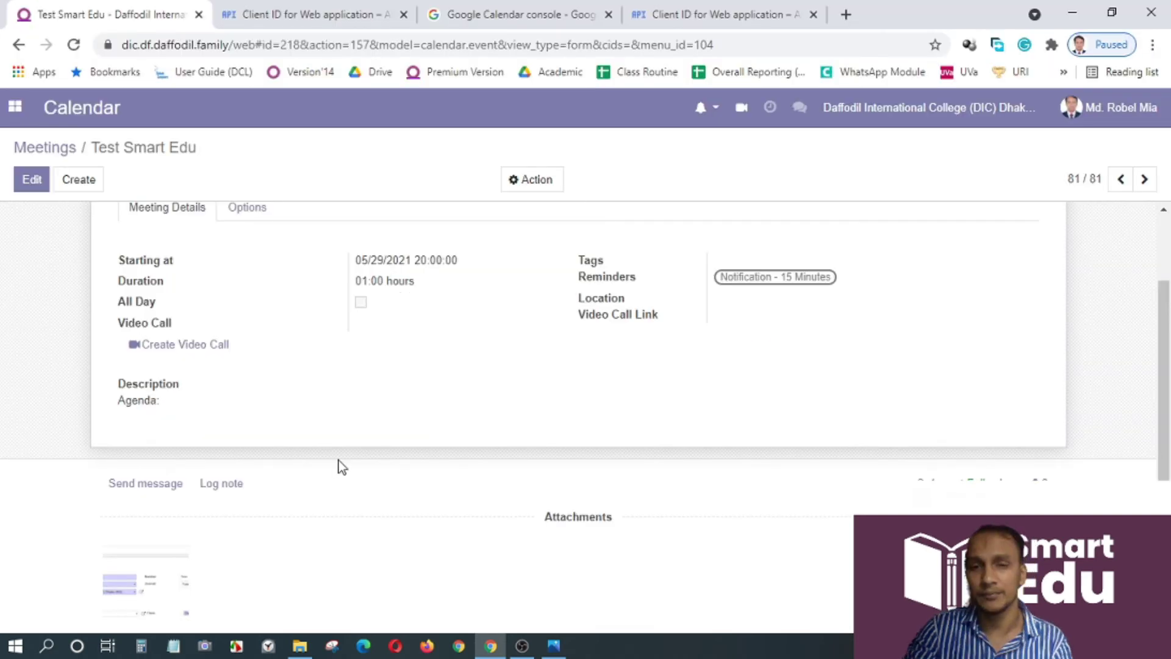
# Send the message Hi to the followers of the Test Smart Edu meeting
pyautogui.scroll(-3, 339, 463)
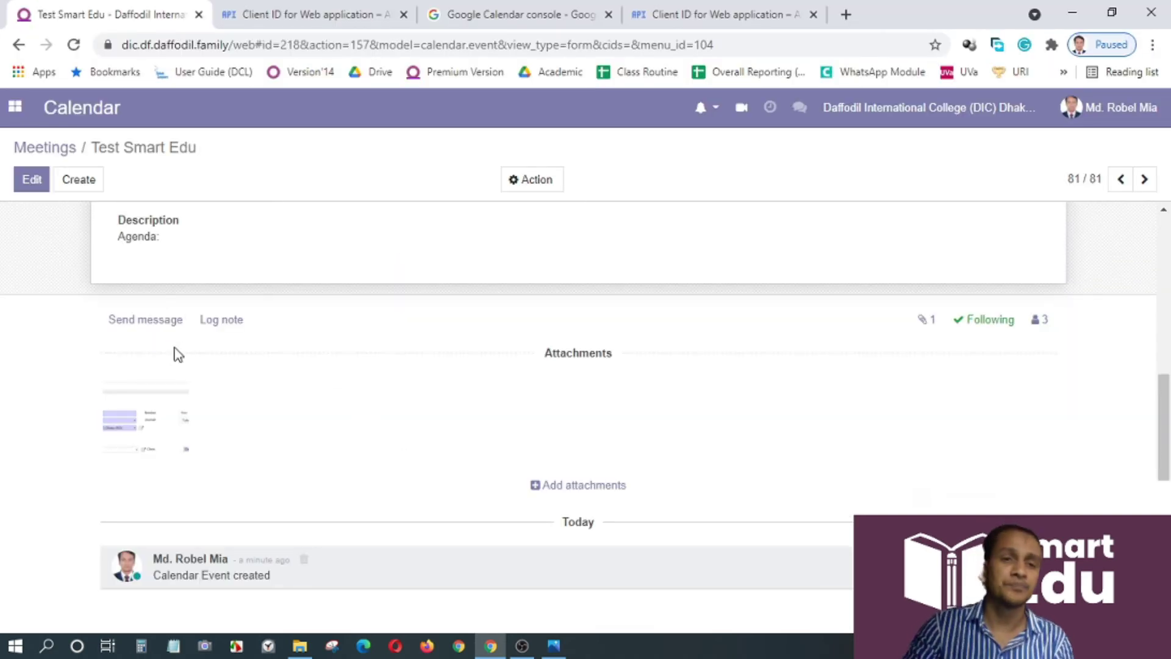
pyautogui.moveTo(152, 408)
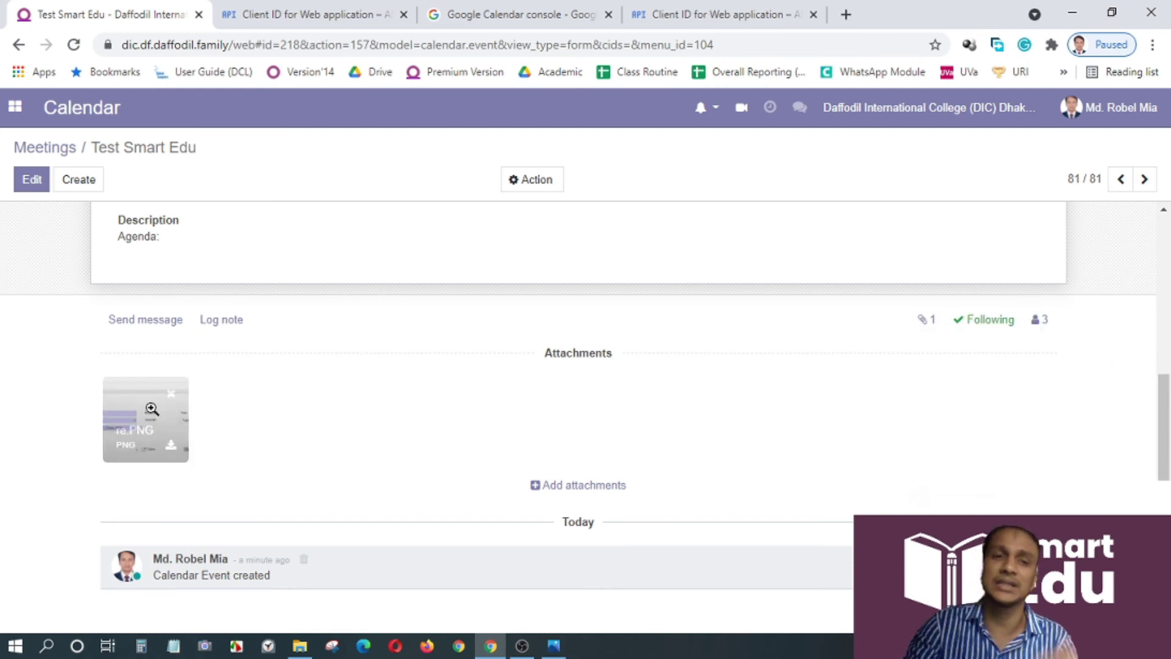
pyautogui.click(131, 335)
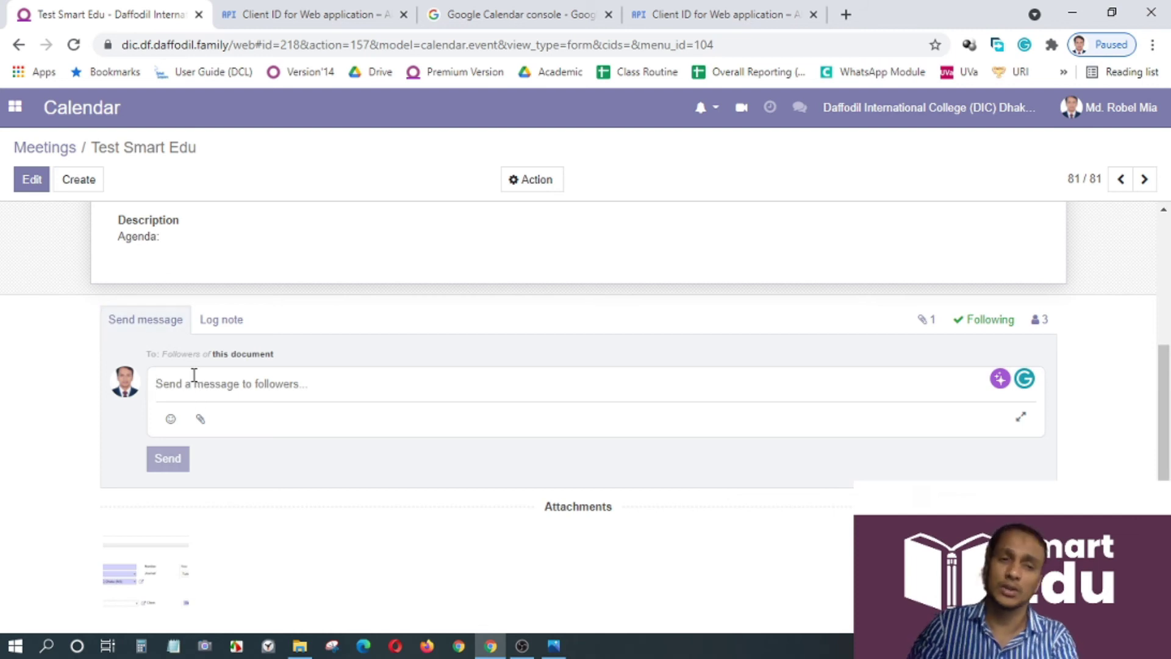
pyautogui.write('dfgjhn')
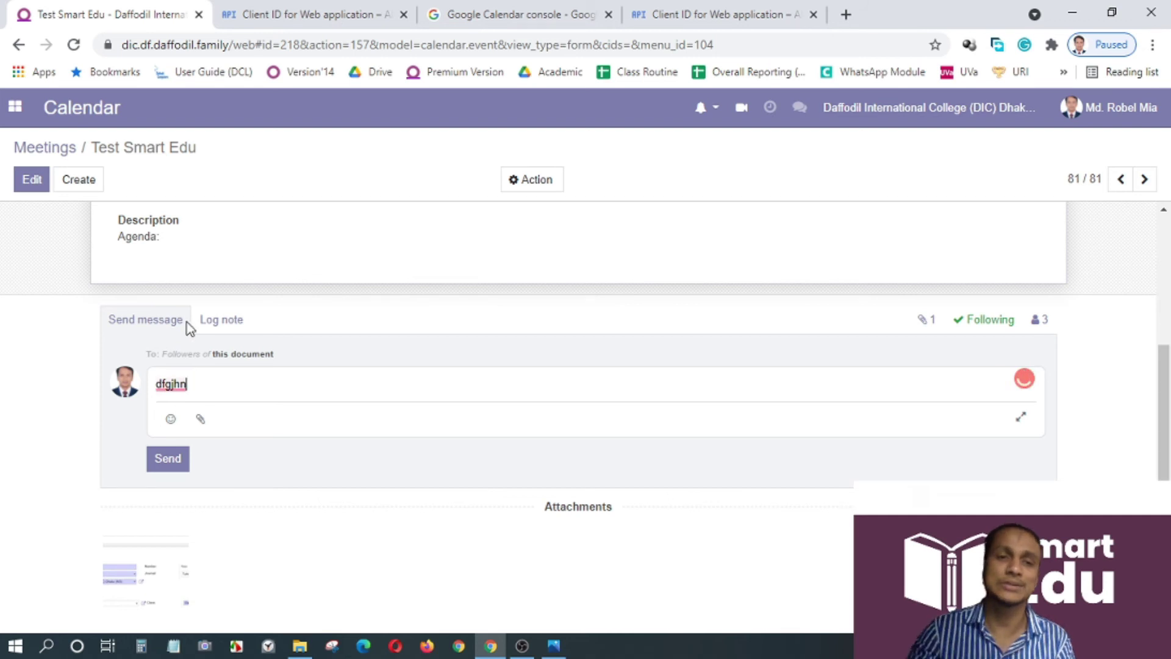
pyautogui.click(220, 319)
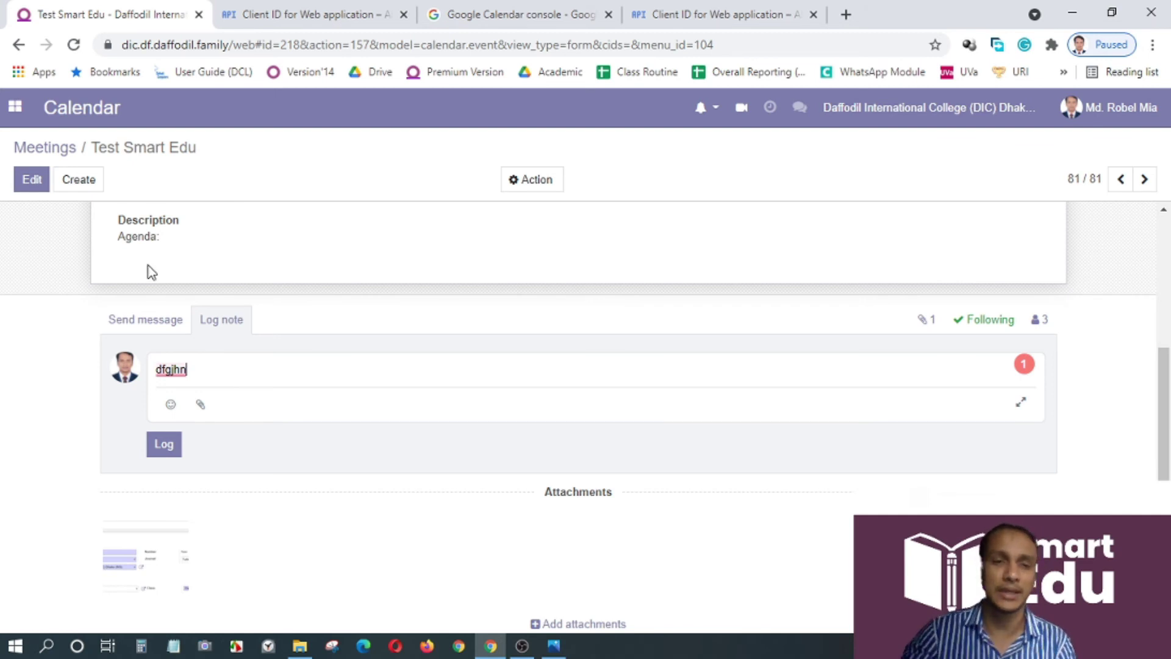
pyautogui.click(154, 319)
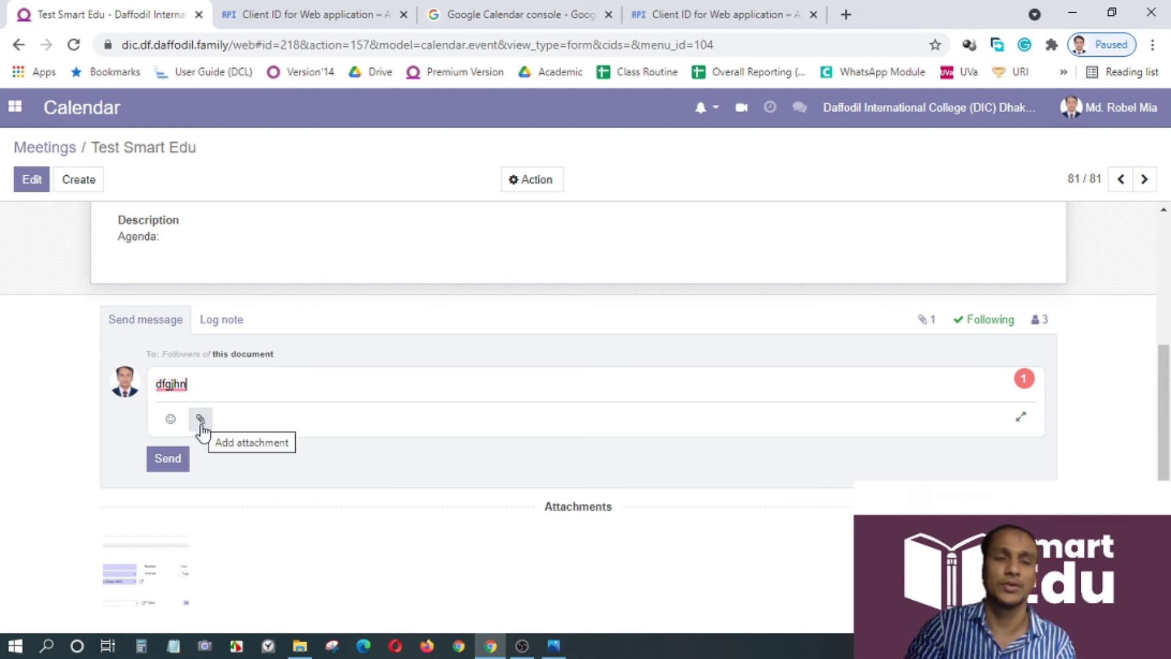
pyautogui.click(203, 431)
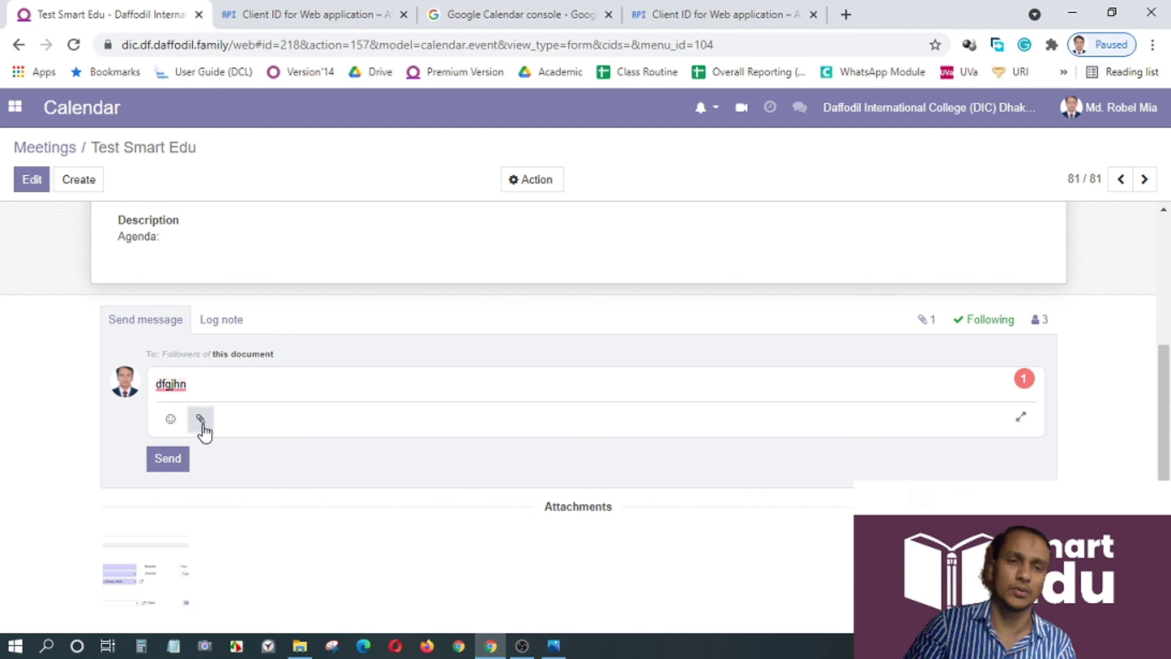
pyautogui.scroll(-2, 260, 384)
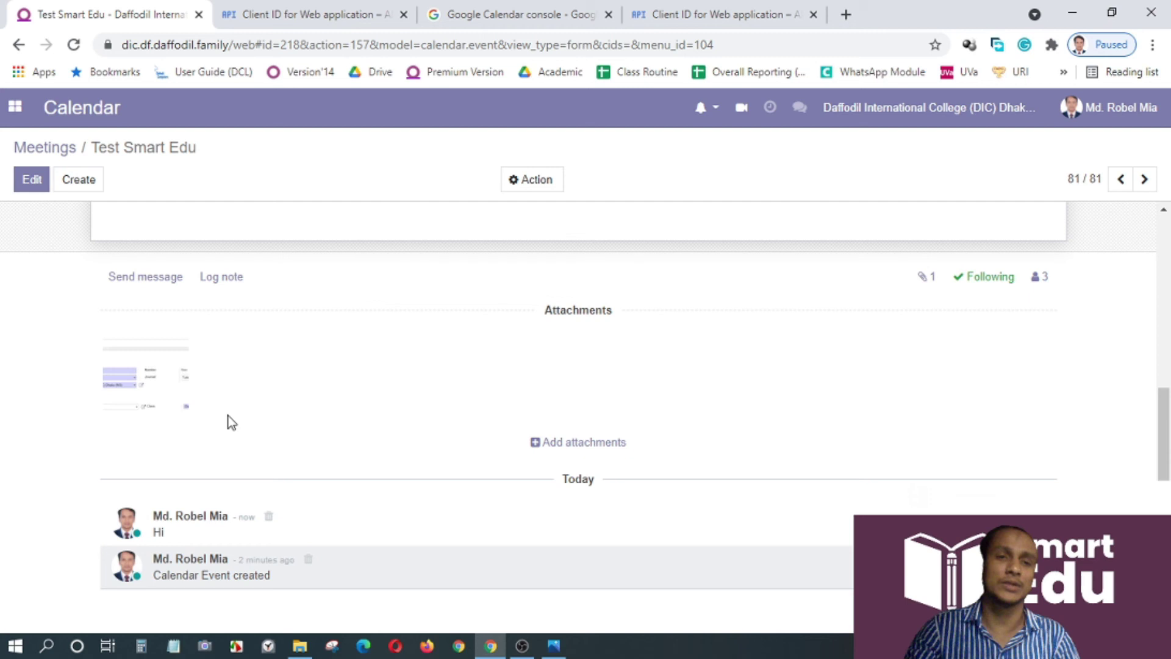
# Switch to Google Calendar and create an event titled Test on Saturday, May 29 from 6:30pm to 7:30pm
pyautogui.scroll(5, 214, 365)
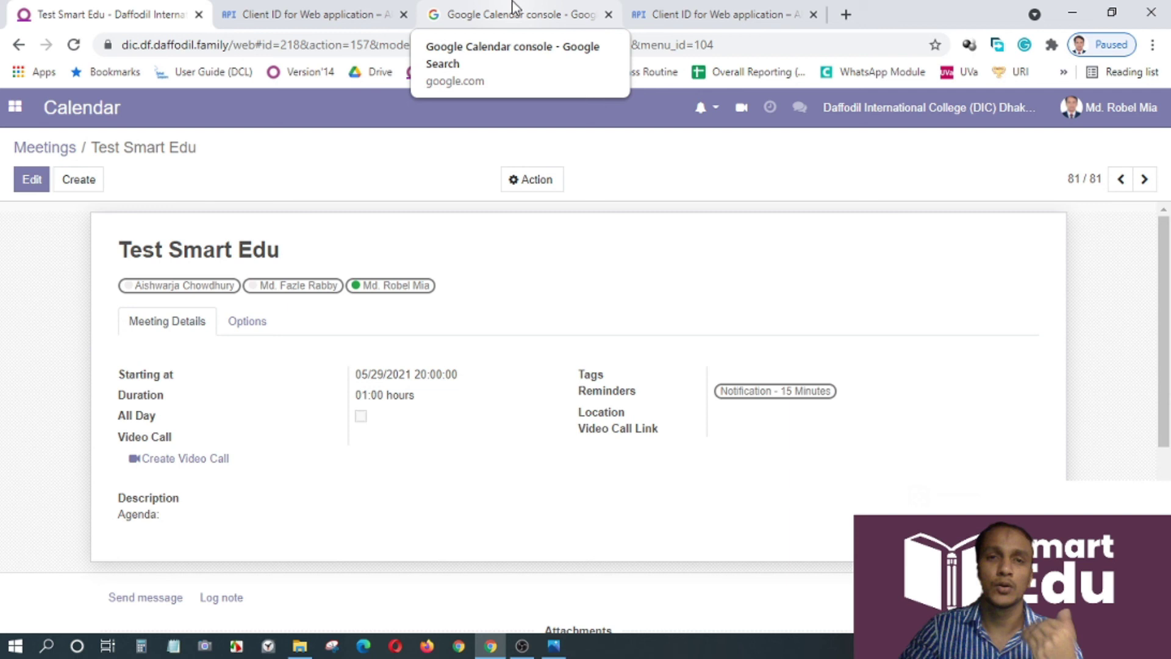
pyautogui.moveTo(119, 249); pyautogui.dragTo(306, 247)
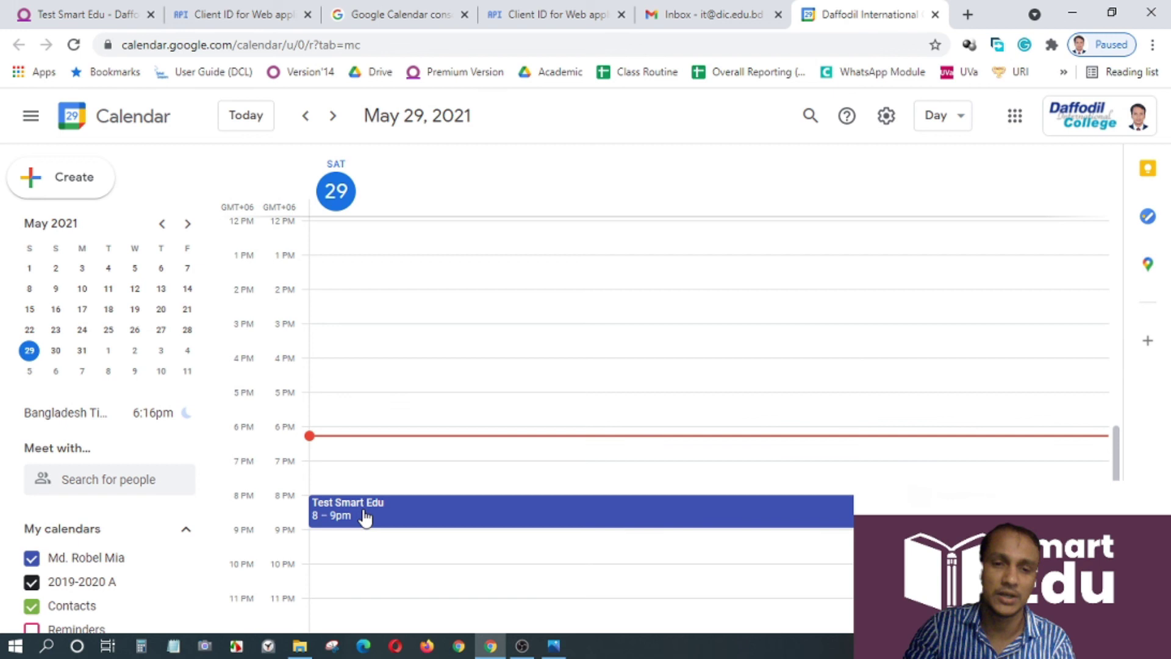
pyautogui.click(418, 454)
pyautogui.write('Te')
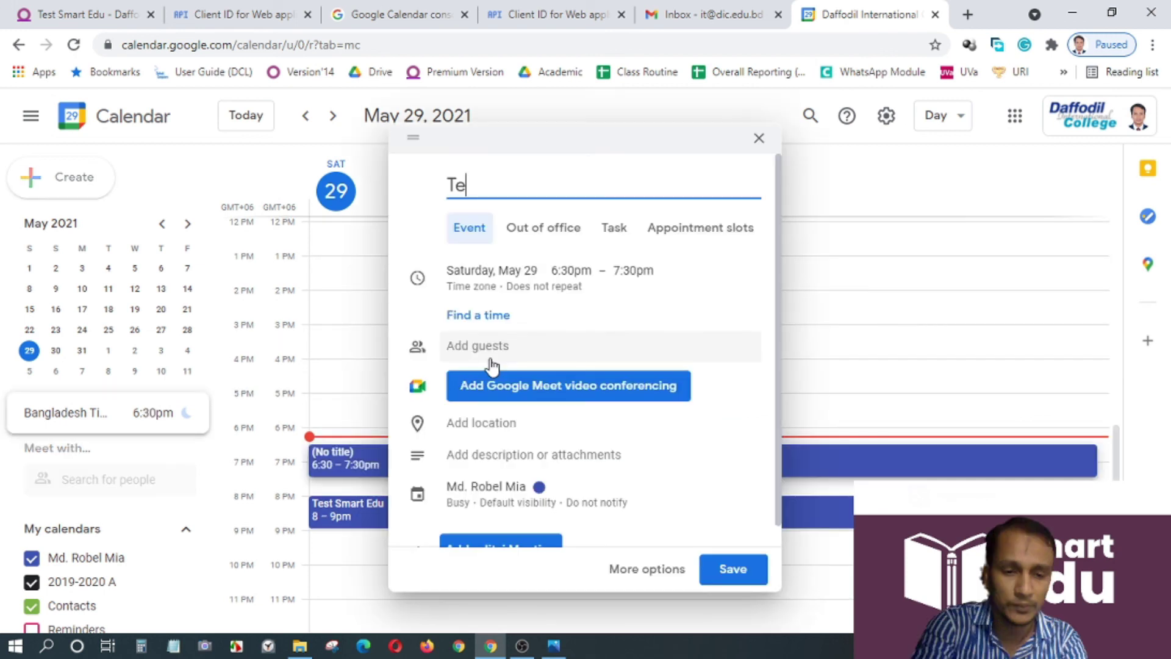
pyautogui.write('st')
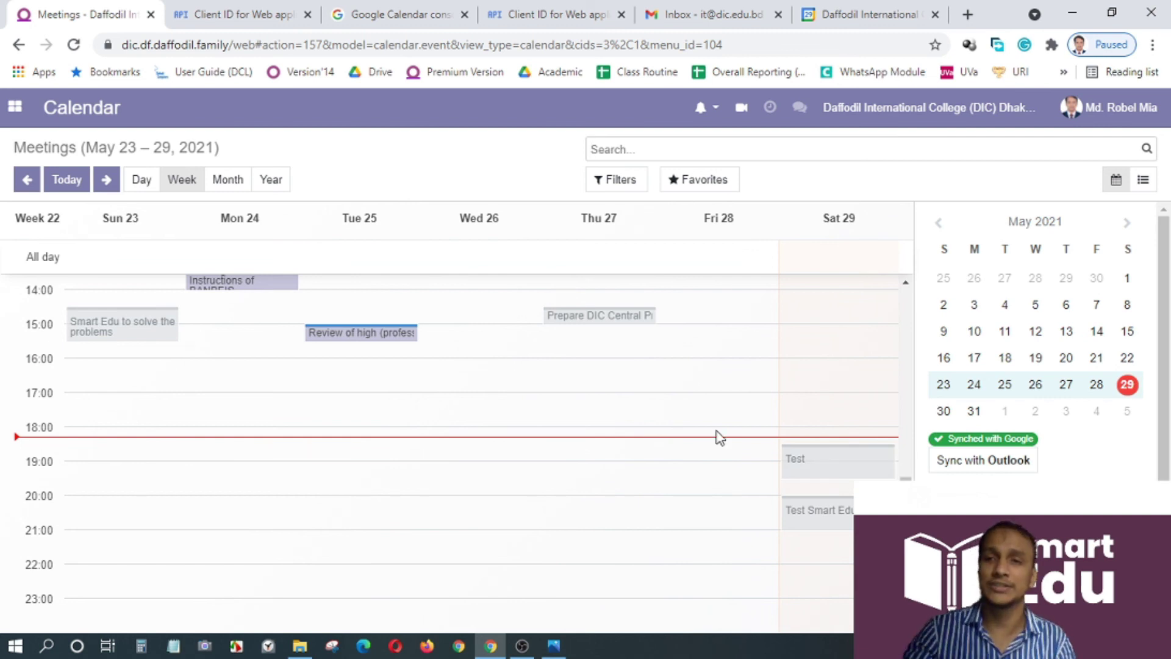
# Show Odoo's meetings as a list and view the actions available for the selected Test Smart Edu meeting
pyautogui.click(1146, 184)
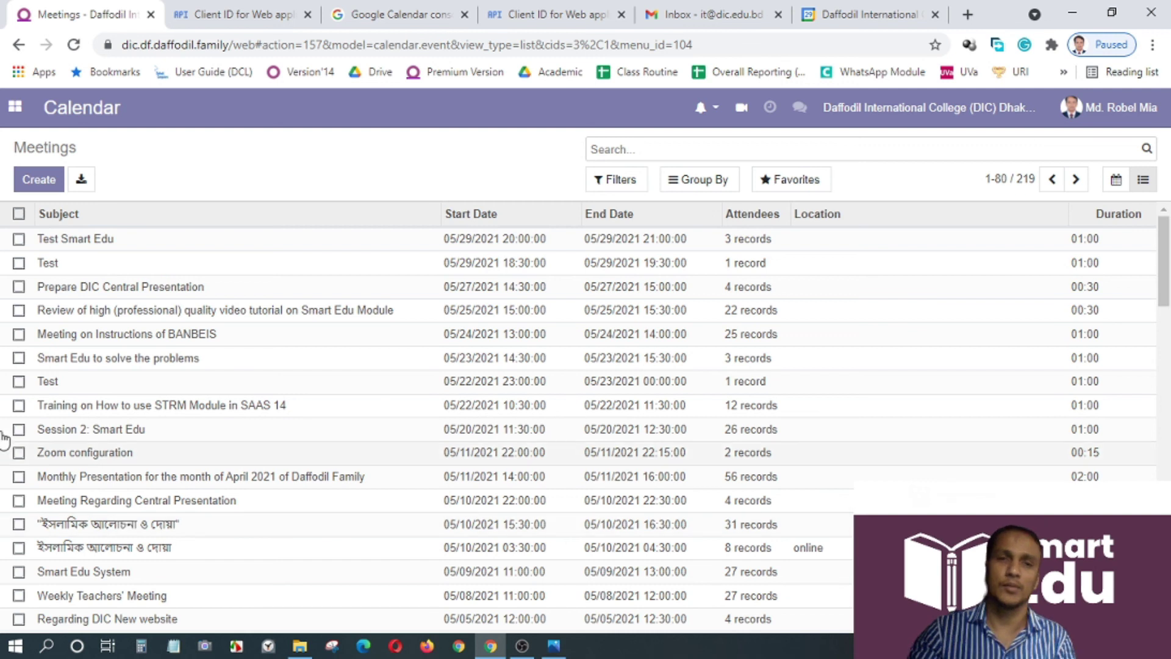
pyautogui.click(18, 240)
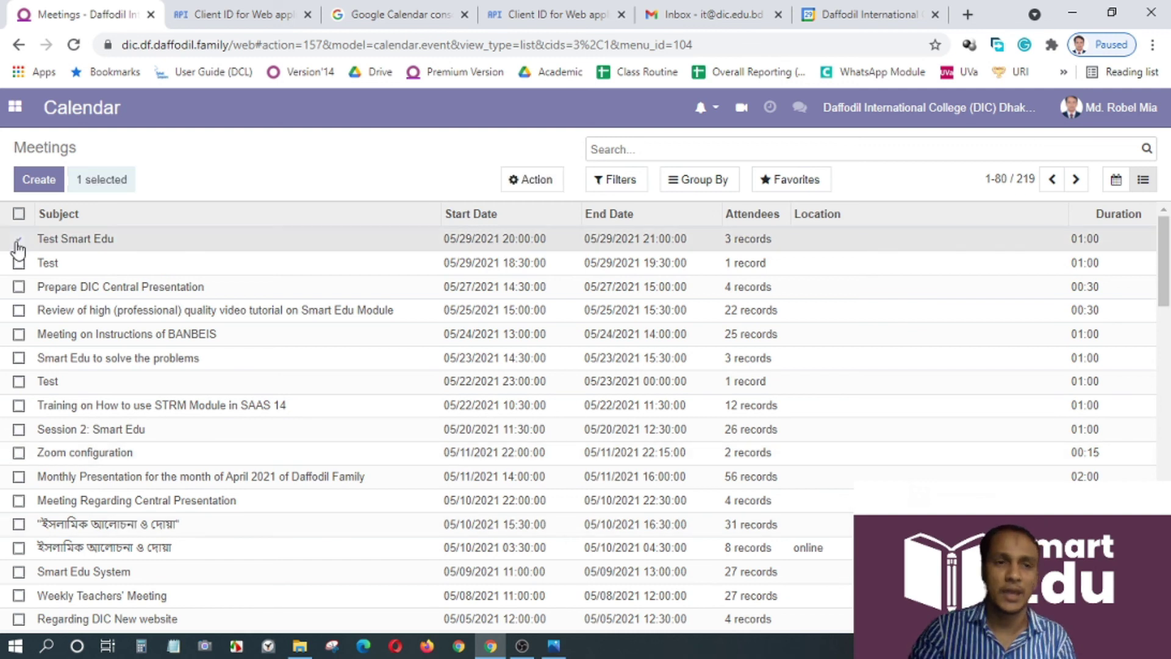
pyautogui.click(524, 189)
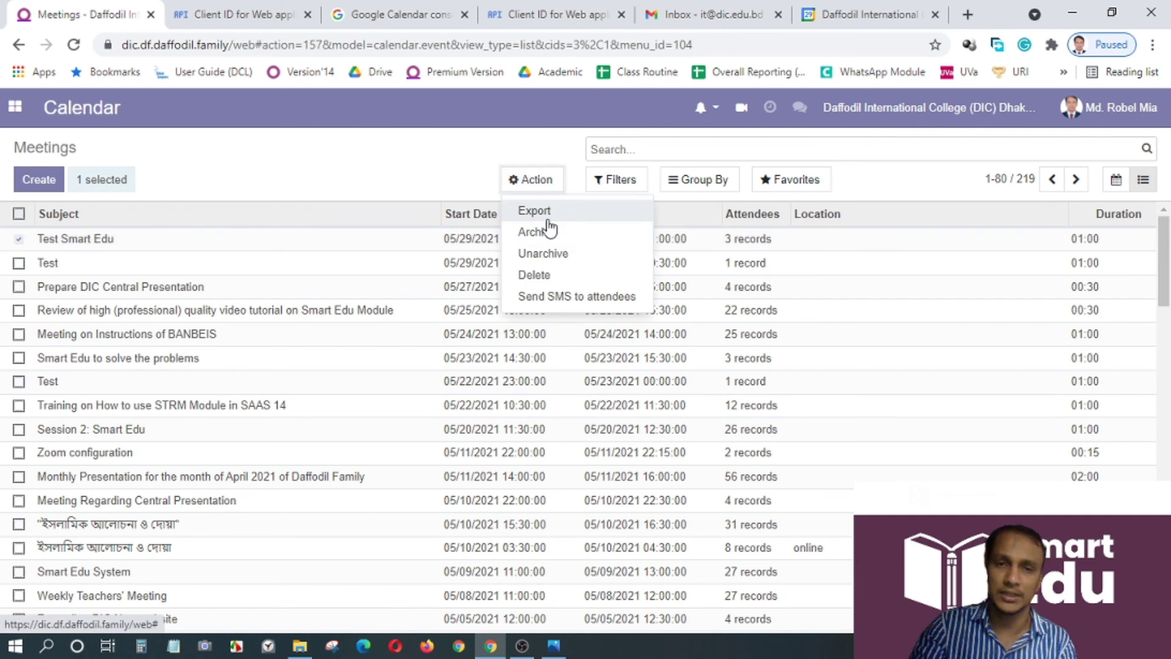
pyautogui.press('Escape')
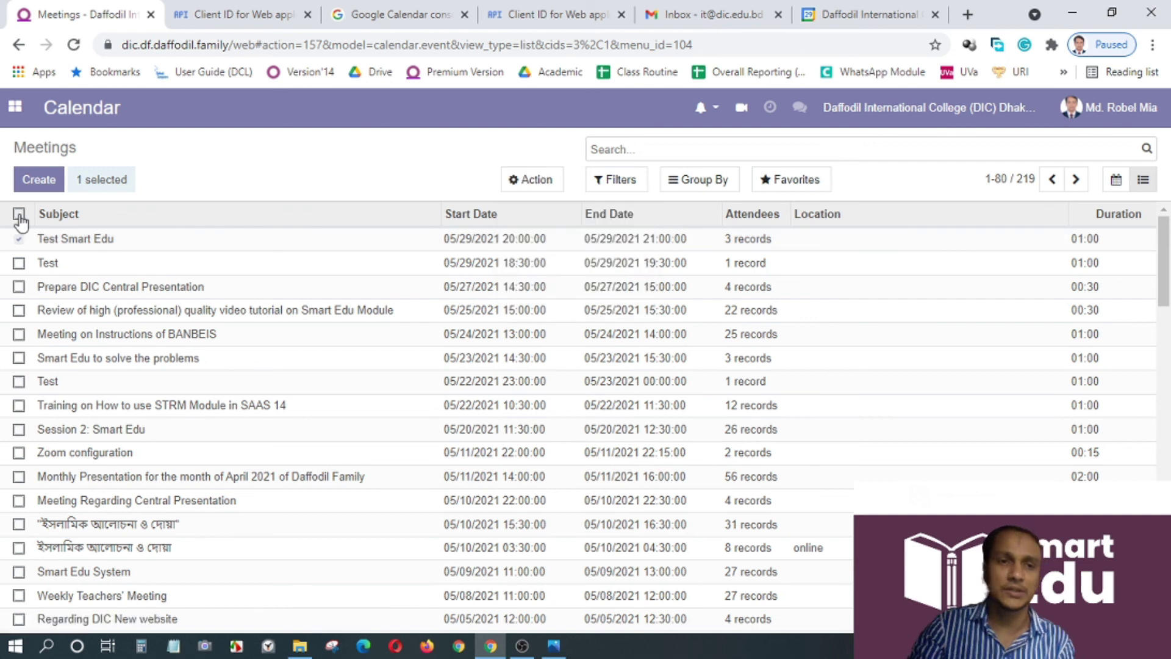
# Try selecting every listed meeting, and try to delete only the Test Smart Edu meeting
pyautogui.click(19, 213)
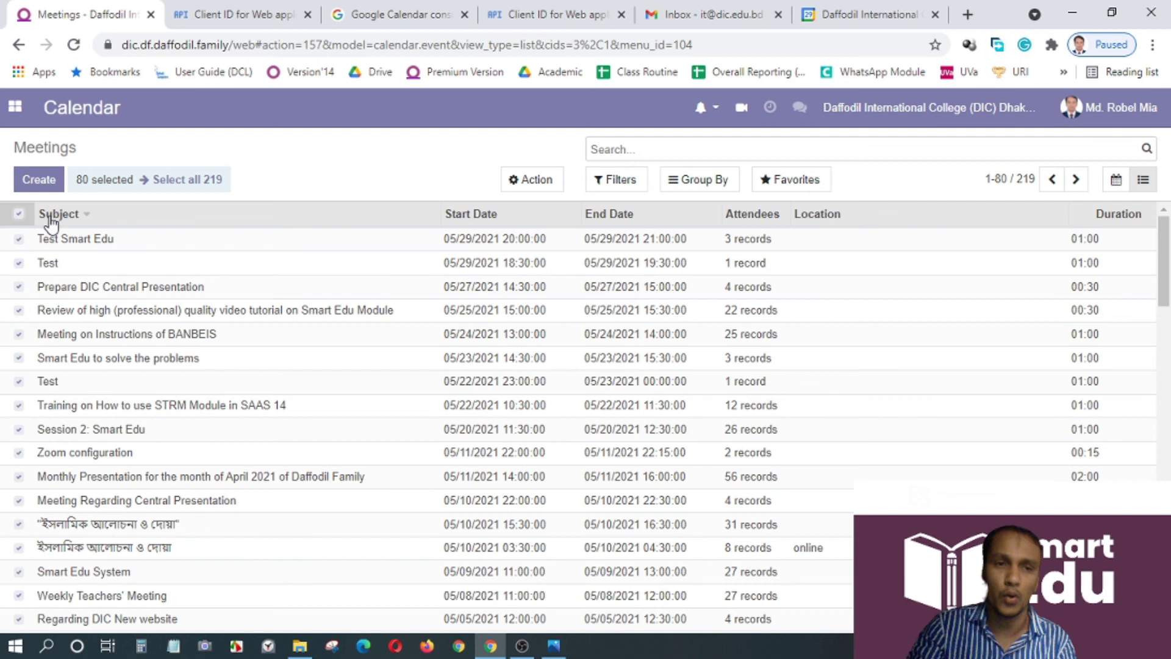
pyautogui.click(530, 179)
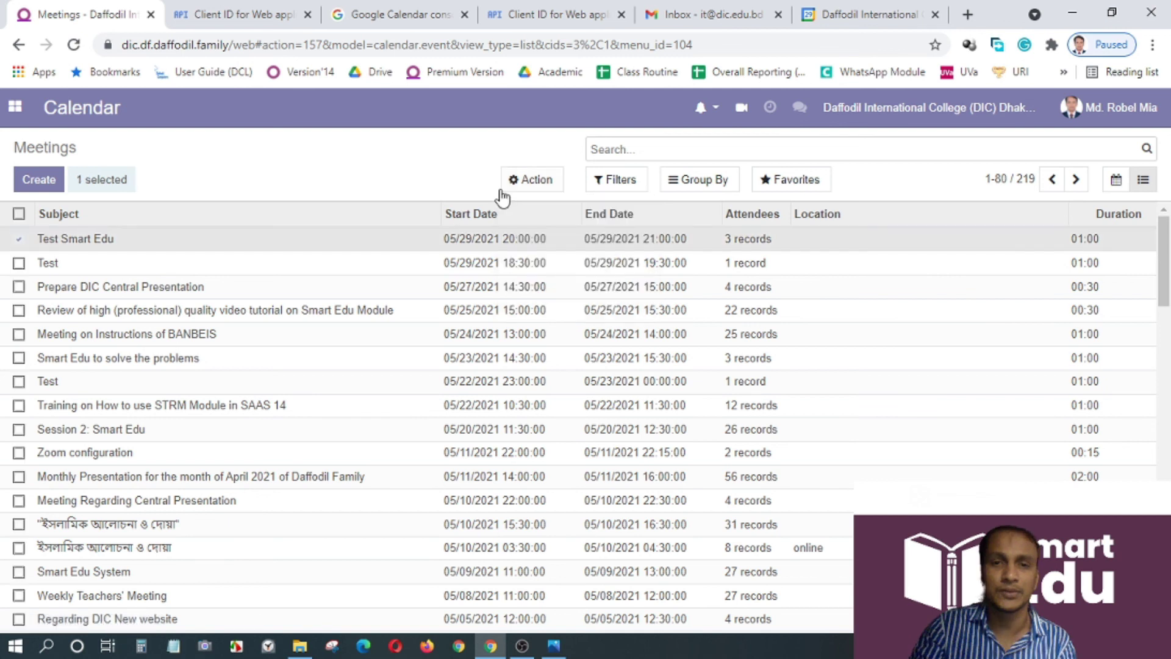
pyautogui.click(528, 180)
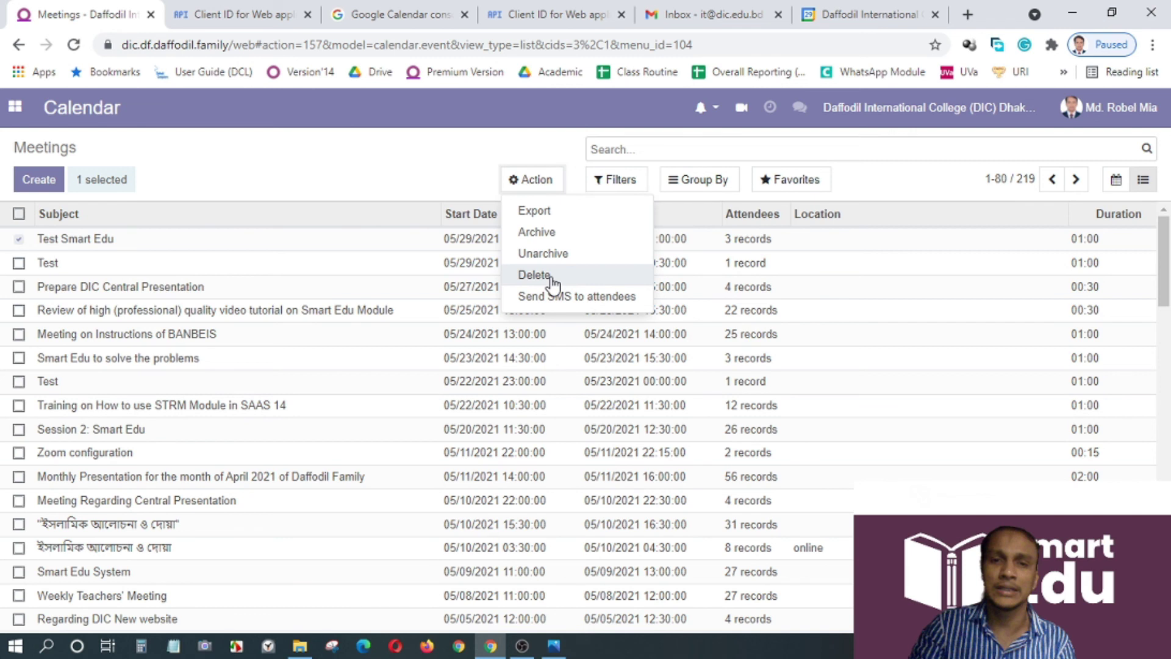
pyautogui.click(535, 275)
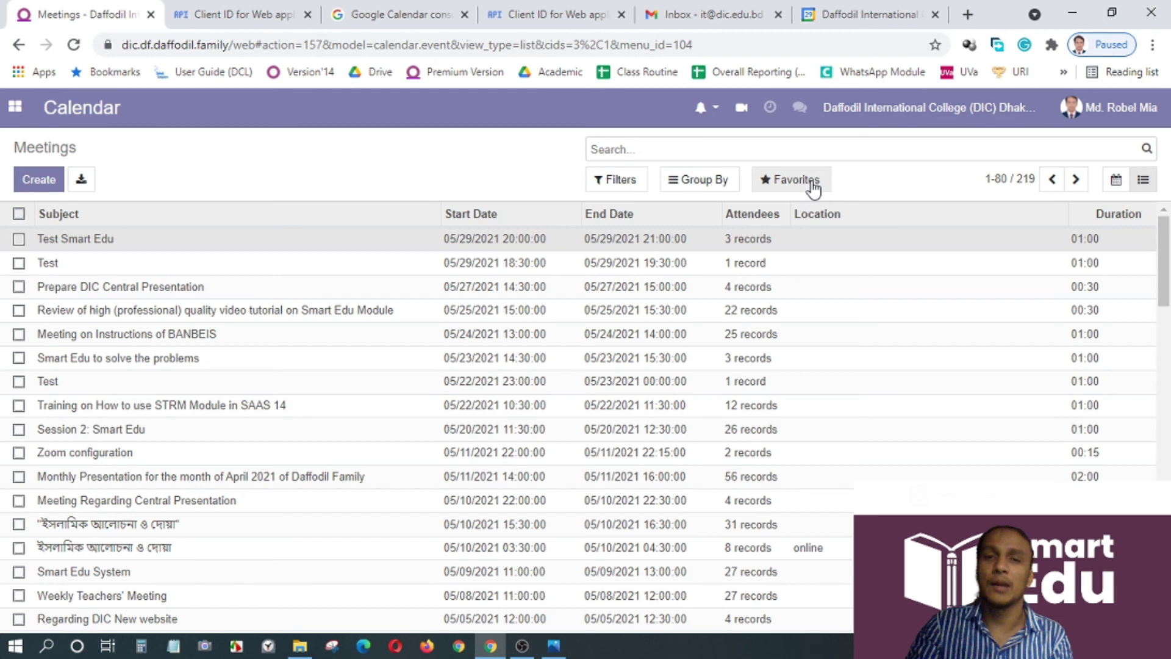
# Add the Meetings list view to the personal dashboard
pyautogui.click(776, 188)
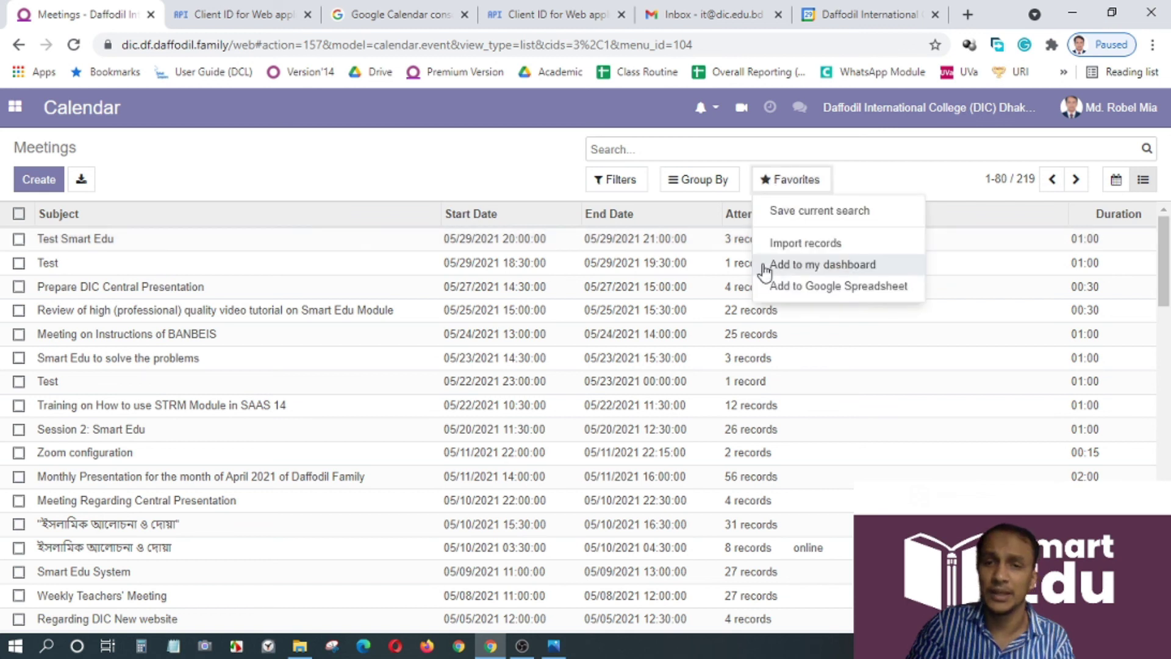
pyautogui.click(824, 265)
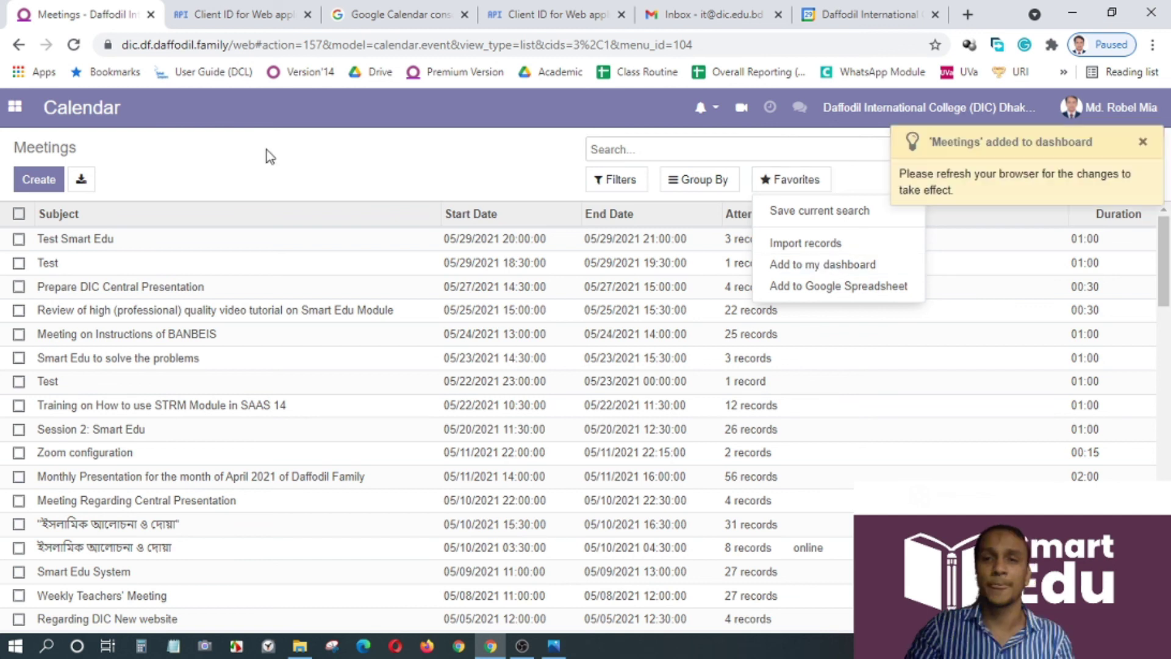